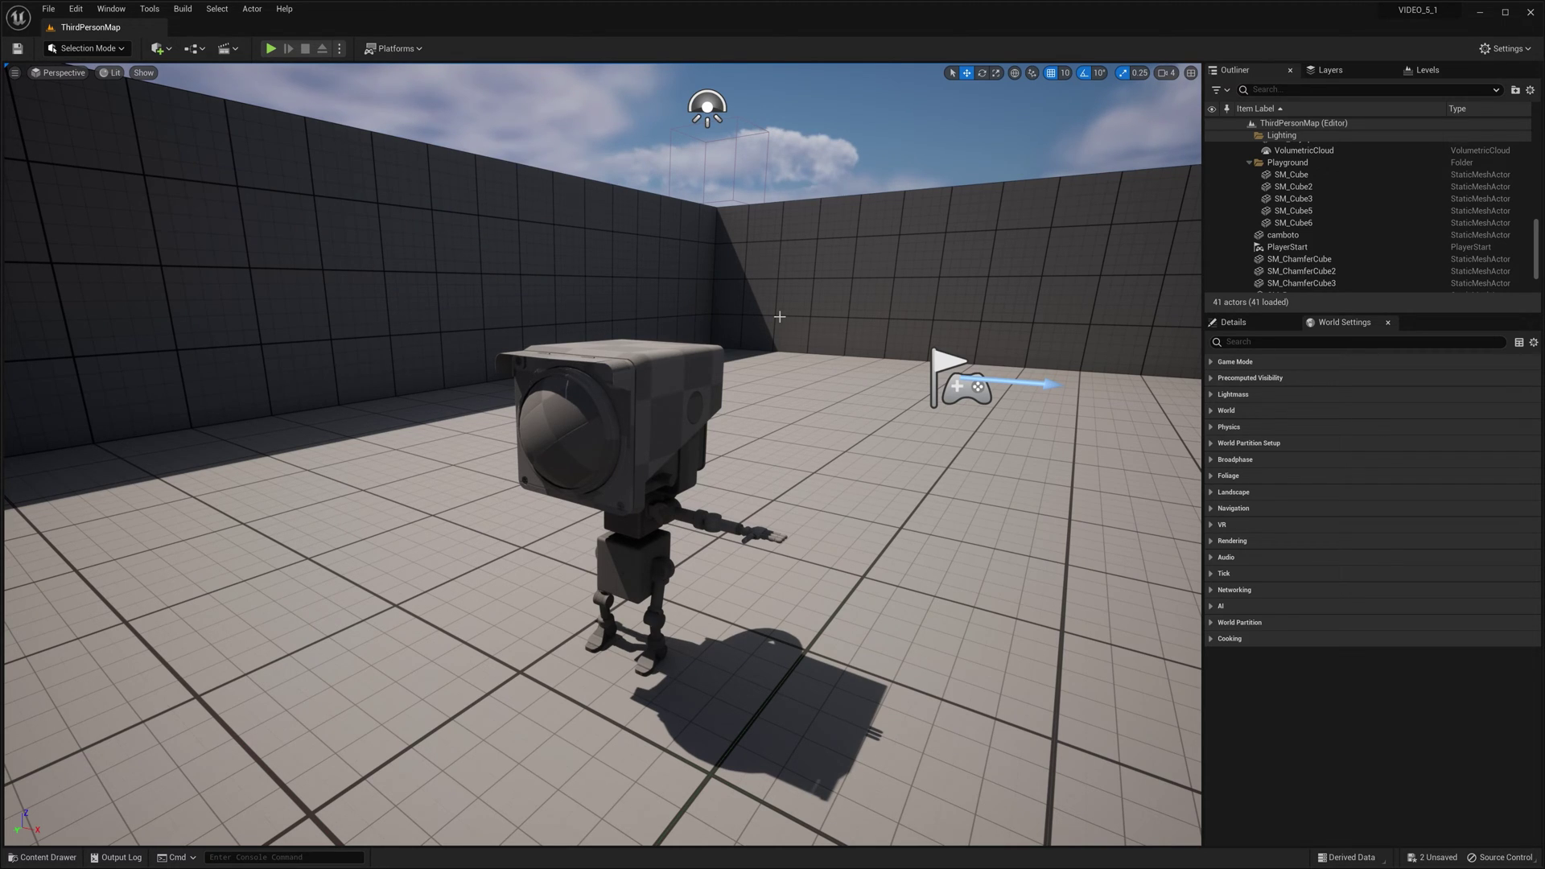
Step: Select the camboto mesh in the level, switch to Modeling mode, and widen the modeling tool palette
left_click(658, 376)
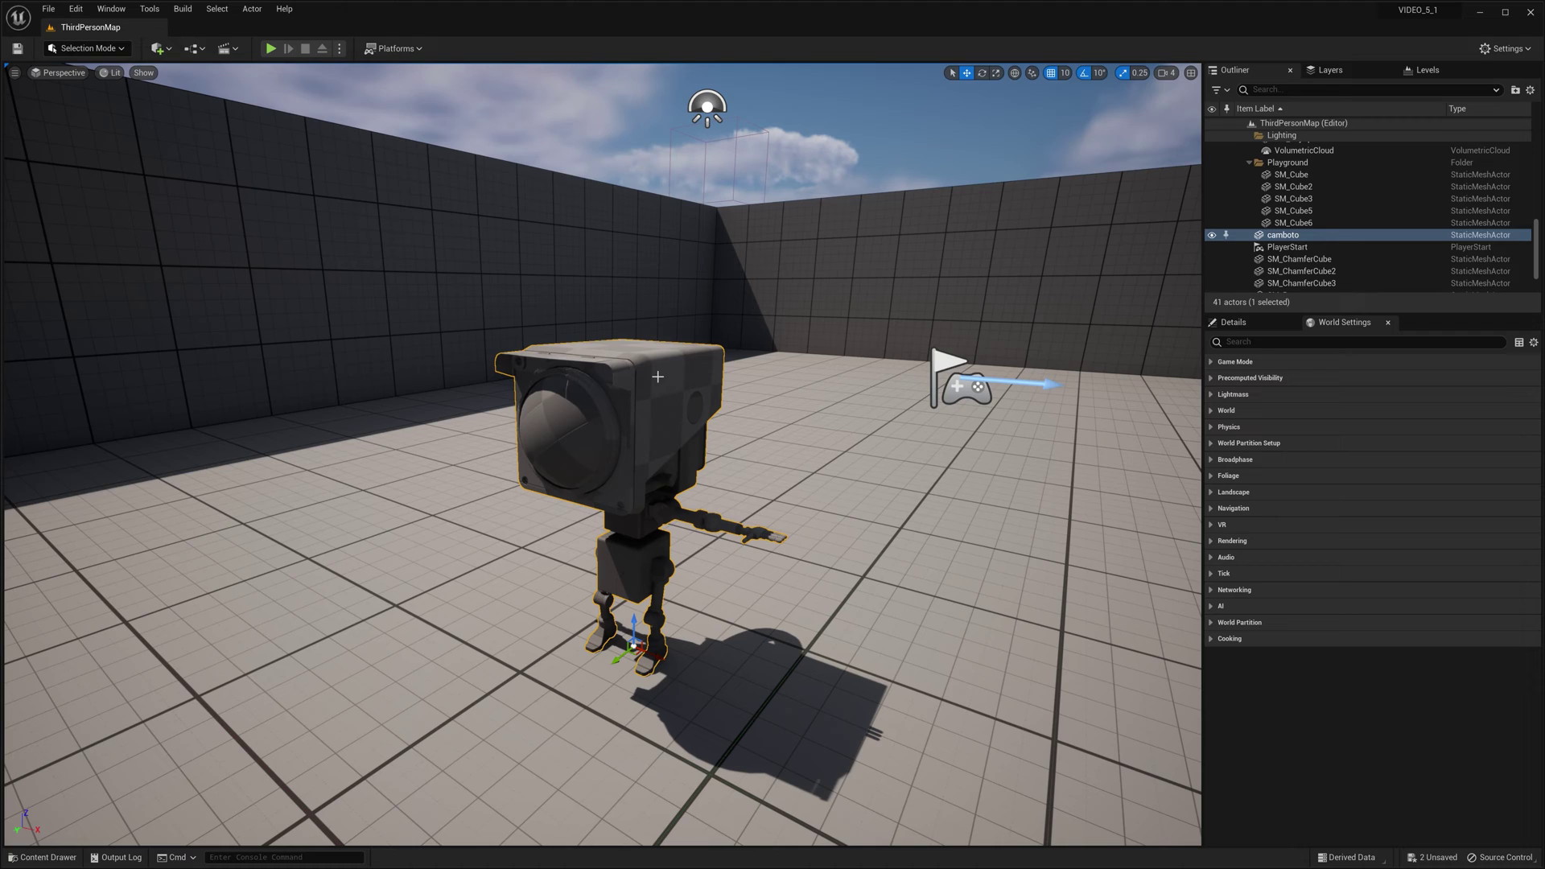
left_click(87, 48)
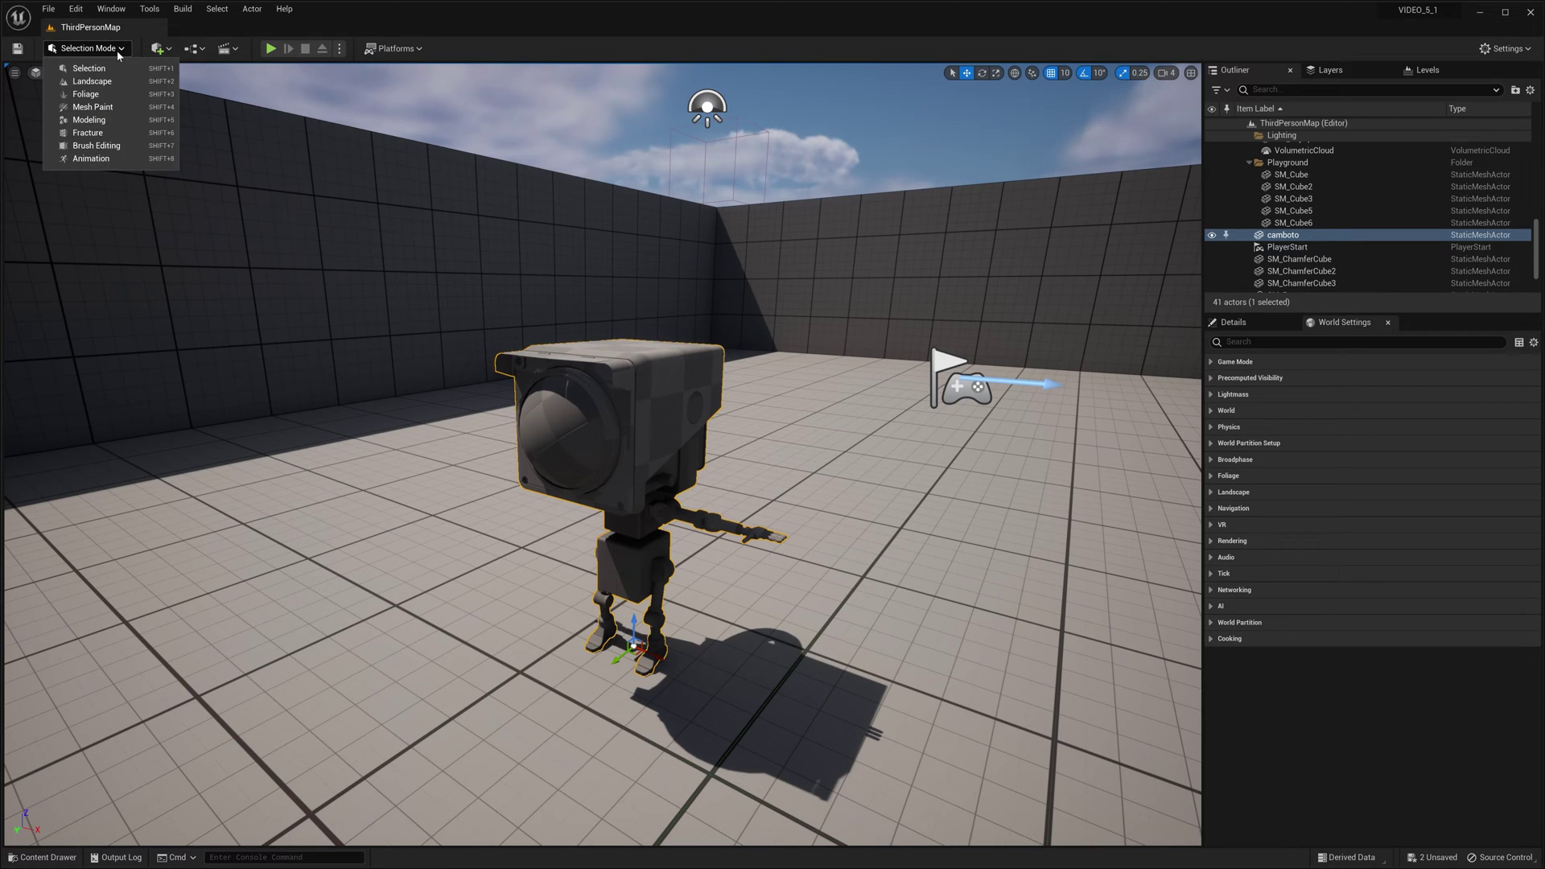
left_click(111, 122)
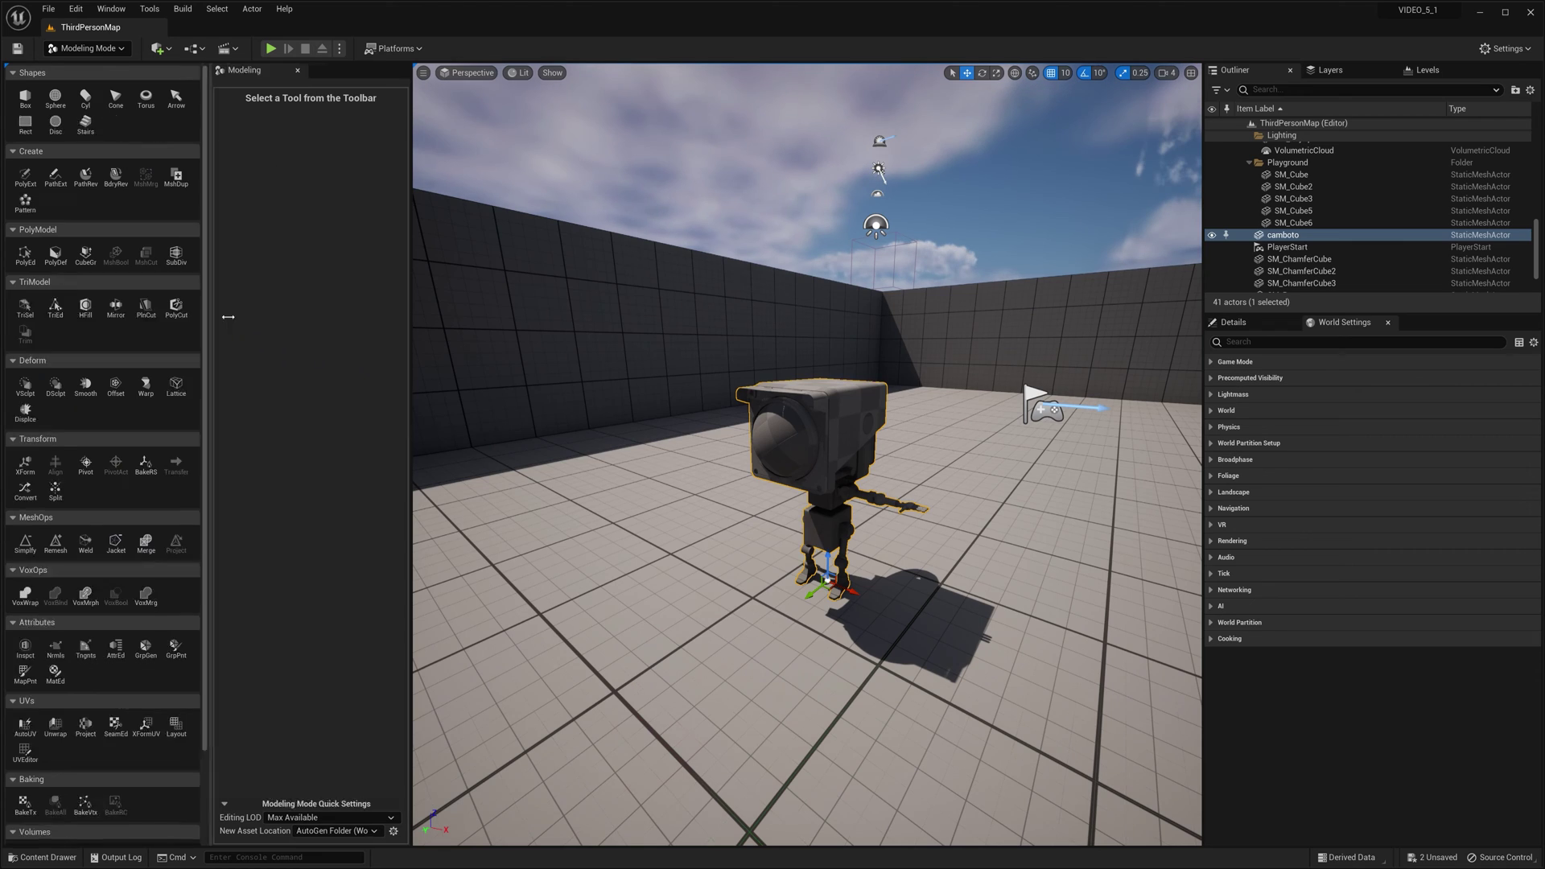
left_click_drag(201, 319, 286, 320)
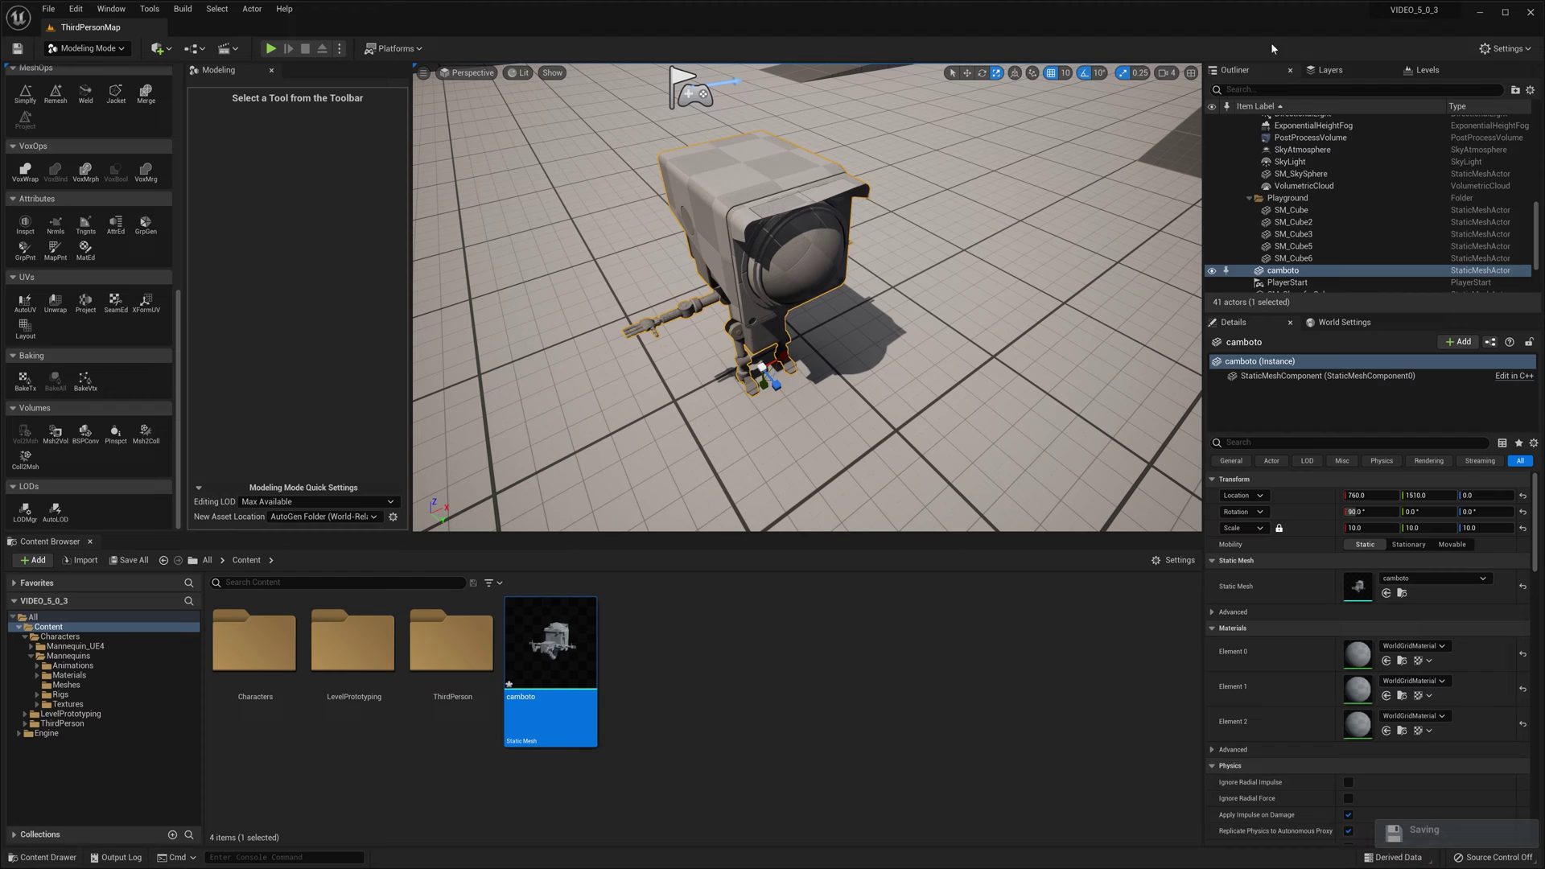
Step: In the VIDEO_5_0_3 project, shrink the Content Browser and widen the modeling tool palette to show all the UV tools
mouse_move(1425, 22)
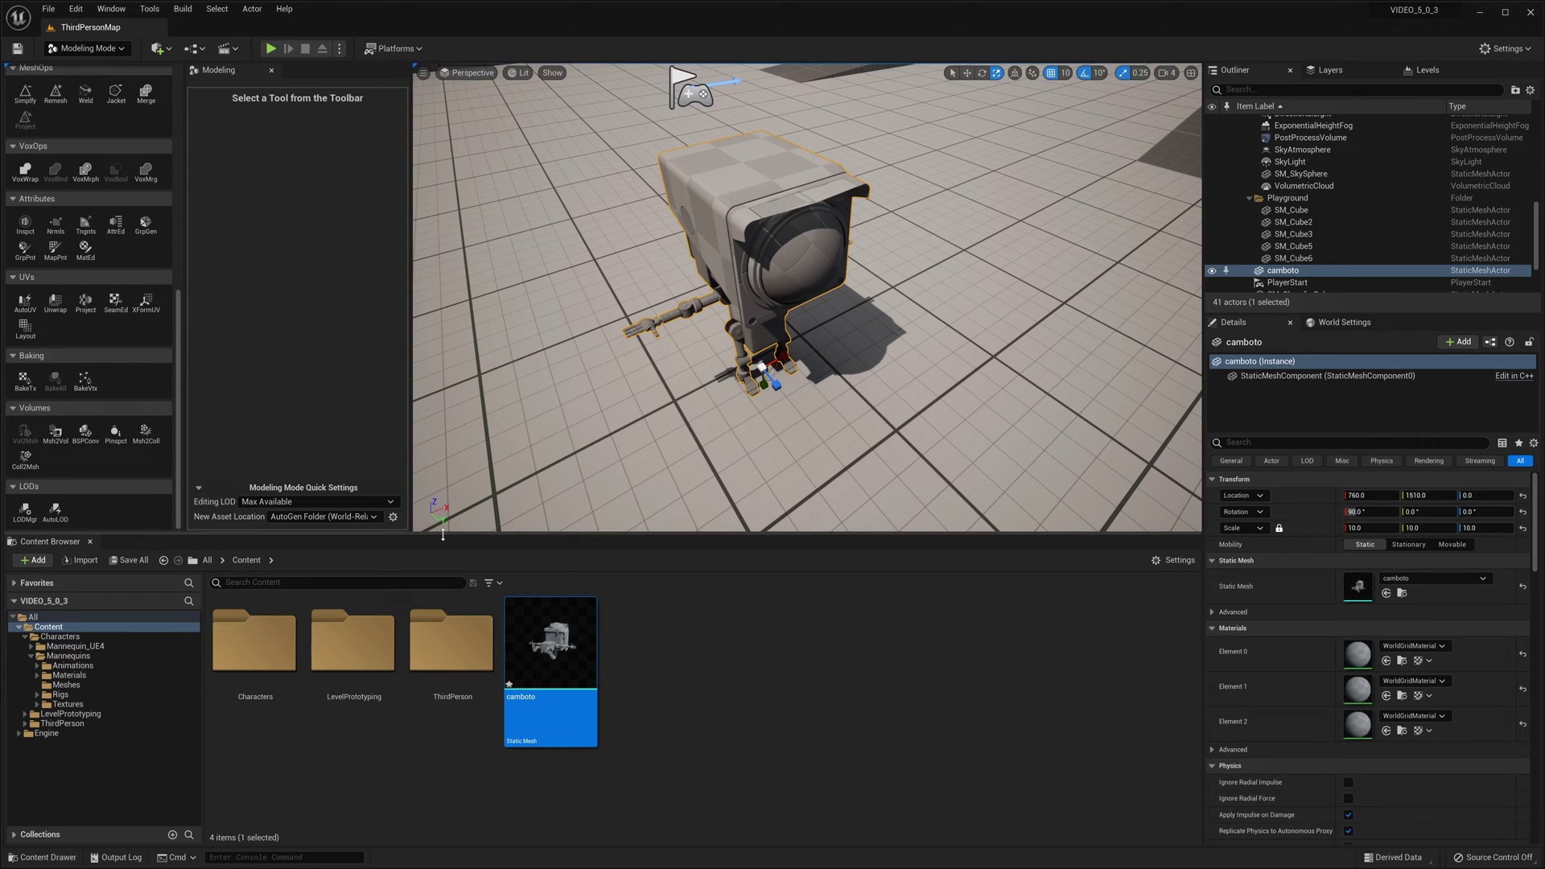
left_click_drag(442, 534, 426, 695)
right_click_drag(617, 478, 644, 354)
left_click_drag(183, 361, 613, 364)
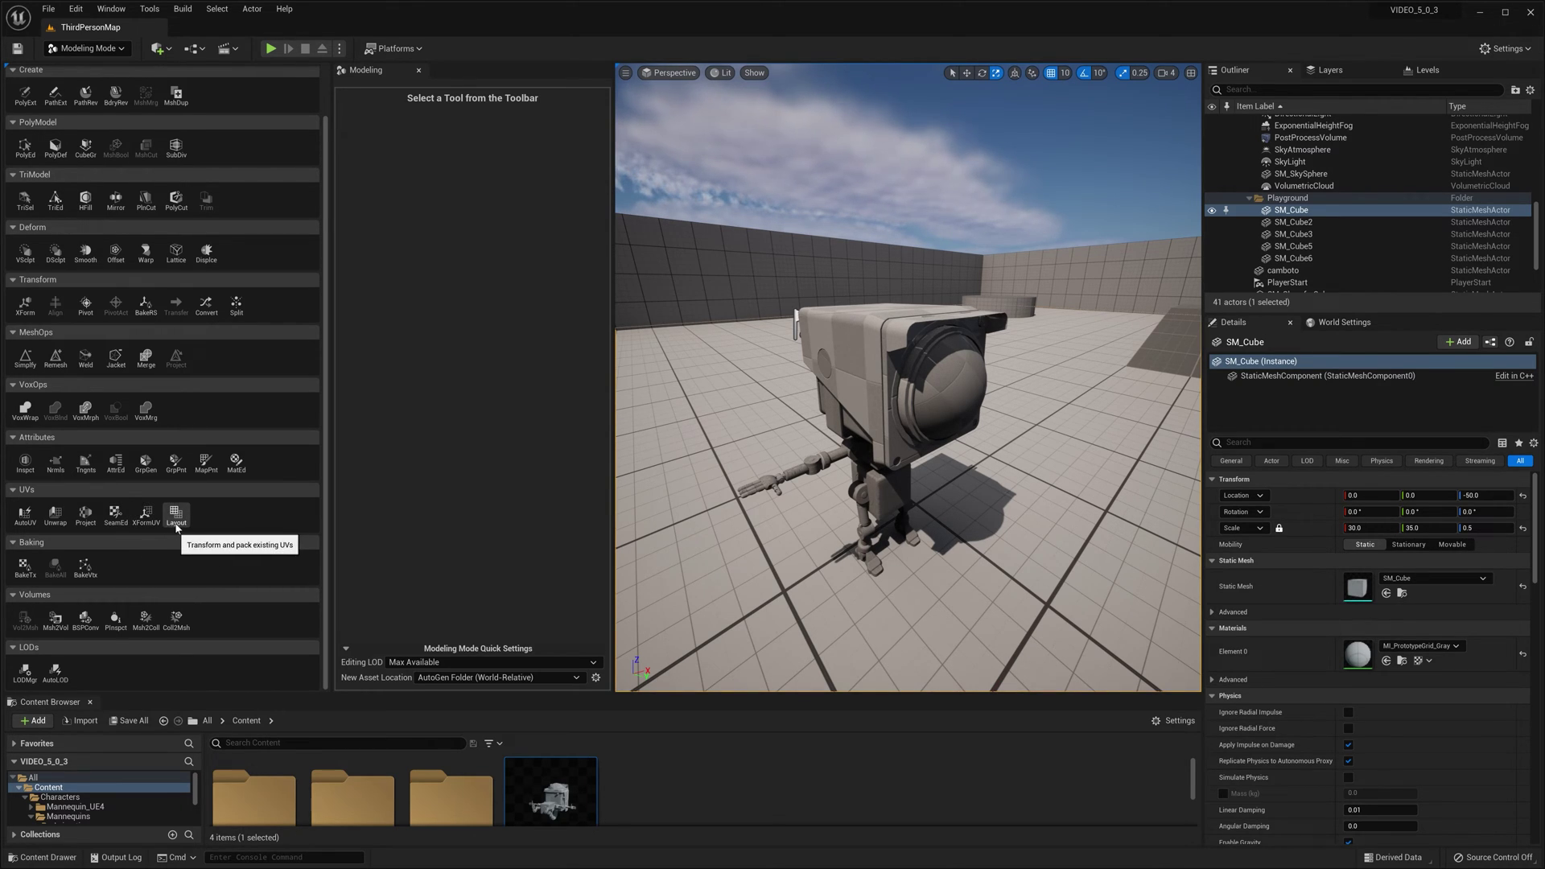
Step: Switch to the VIDEO_5_1 project and open the selected camboto mesh in the UV Editor
key("alt+Tab")
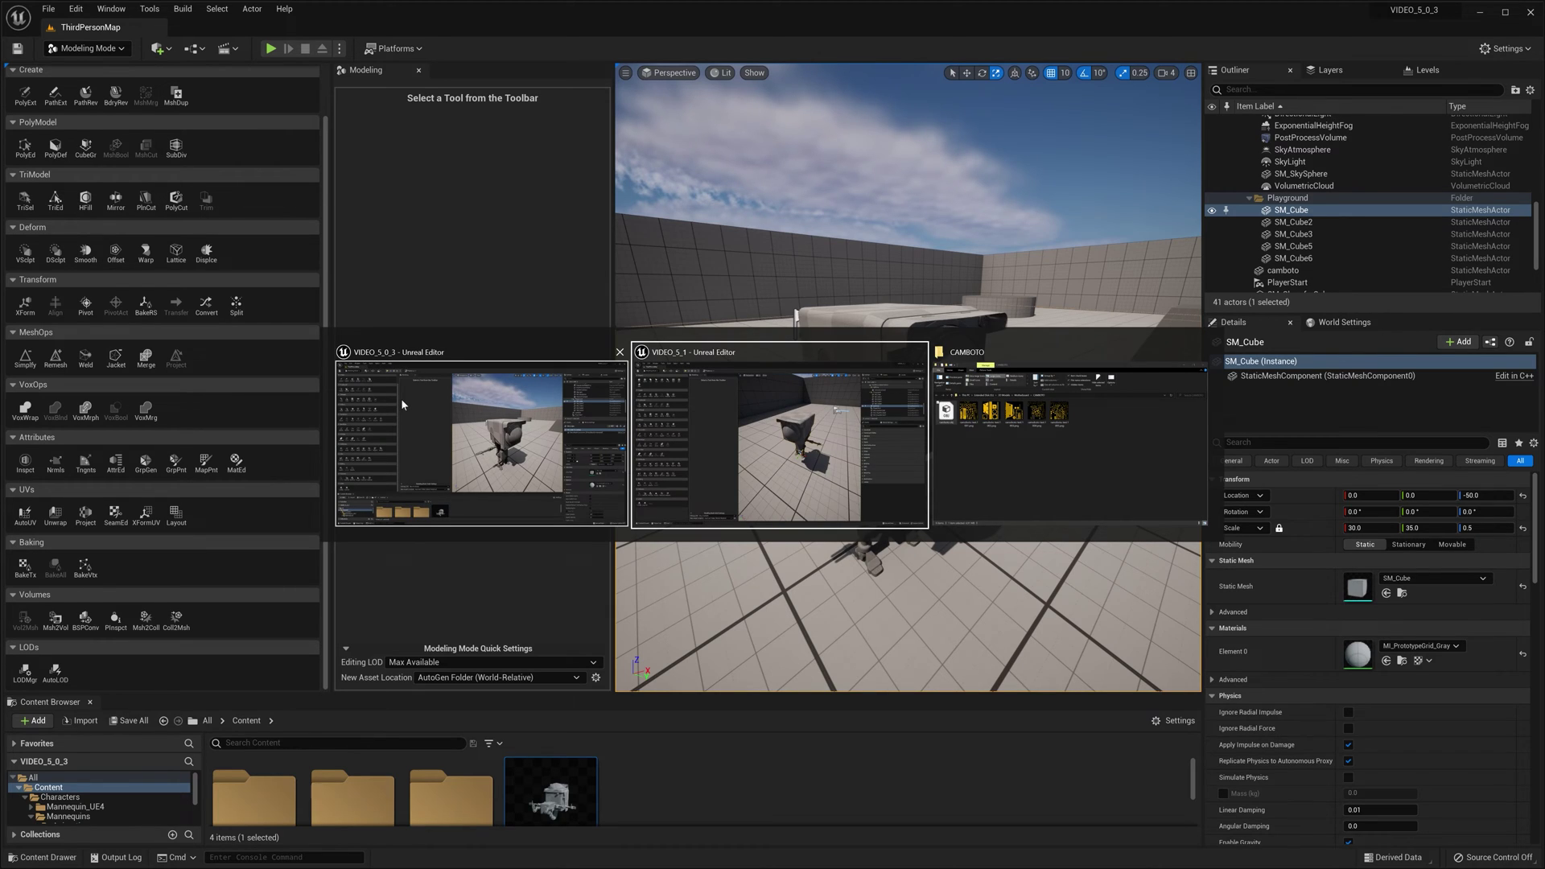
key("alt+Tab")
key("alt+Tab")
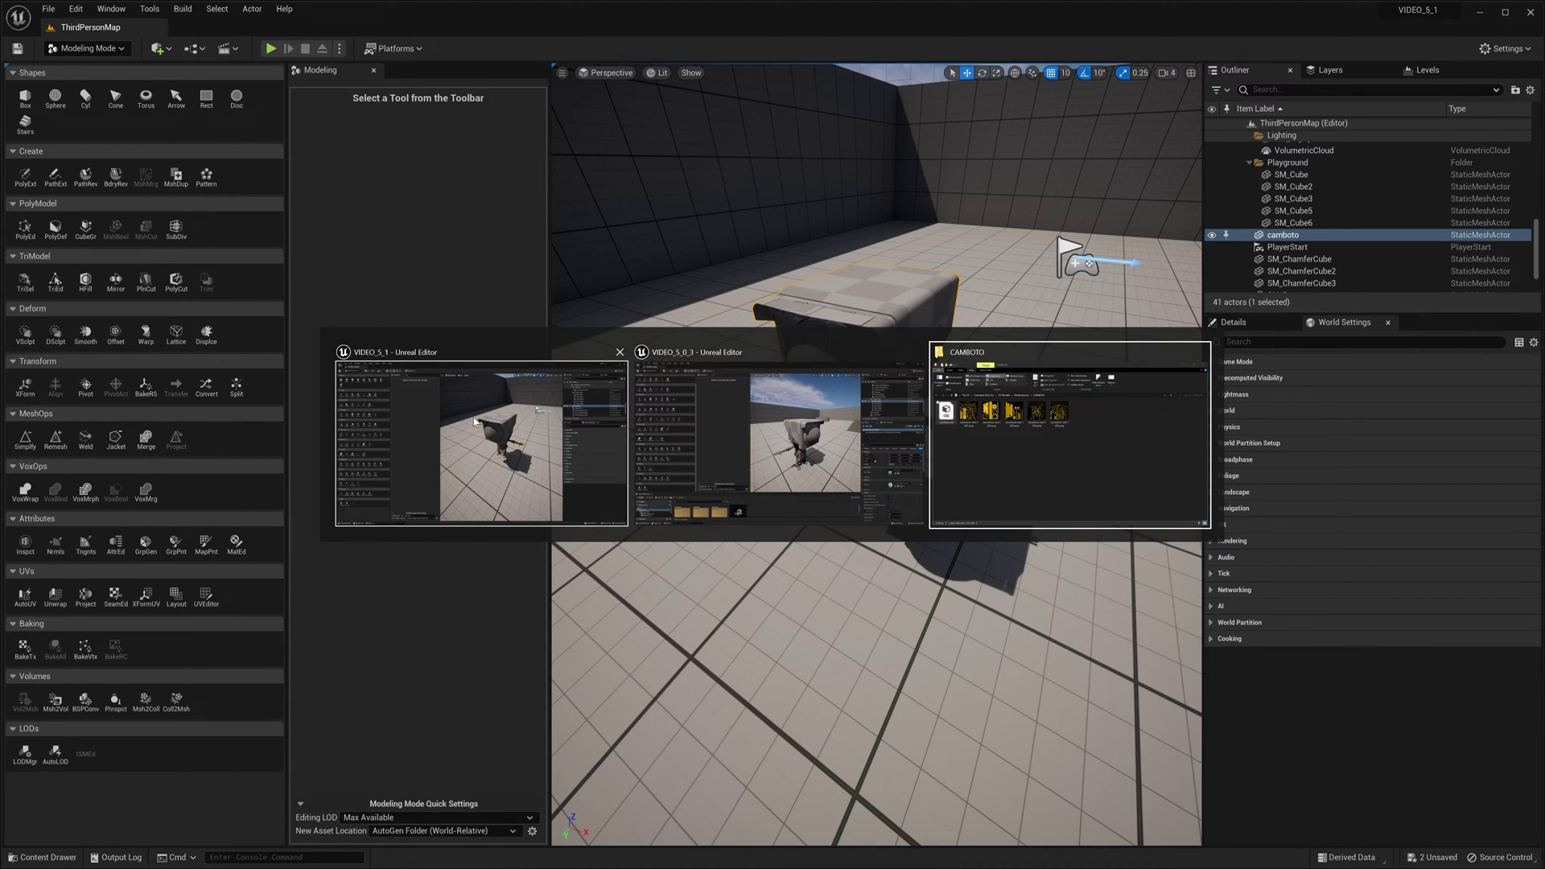
left_click(474, 417)
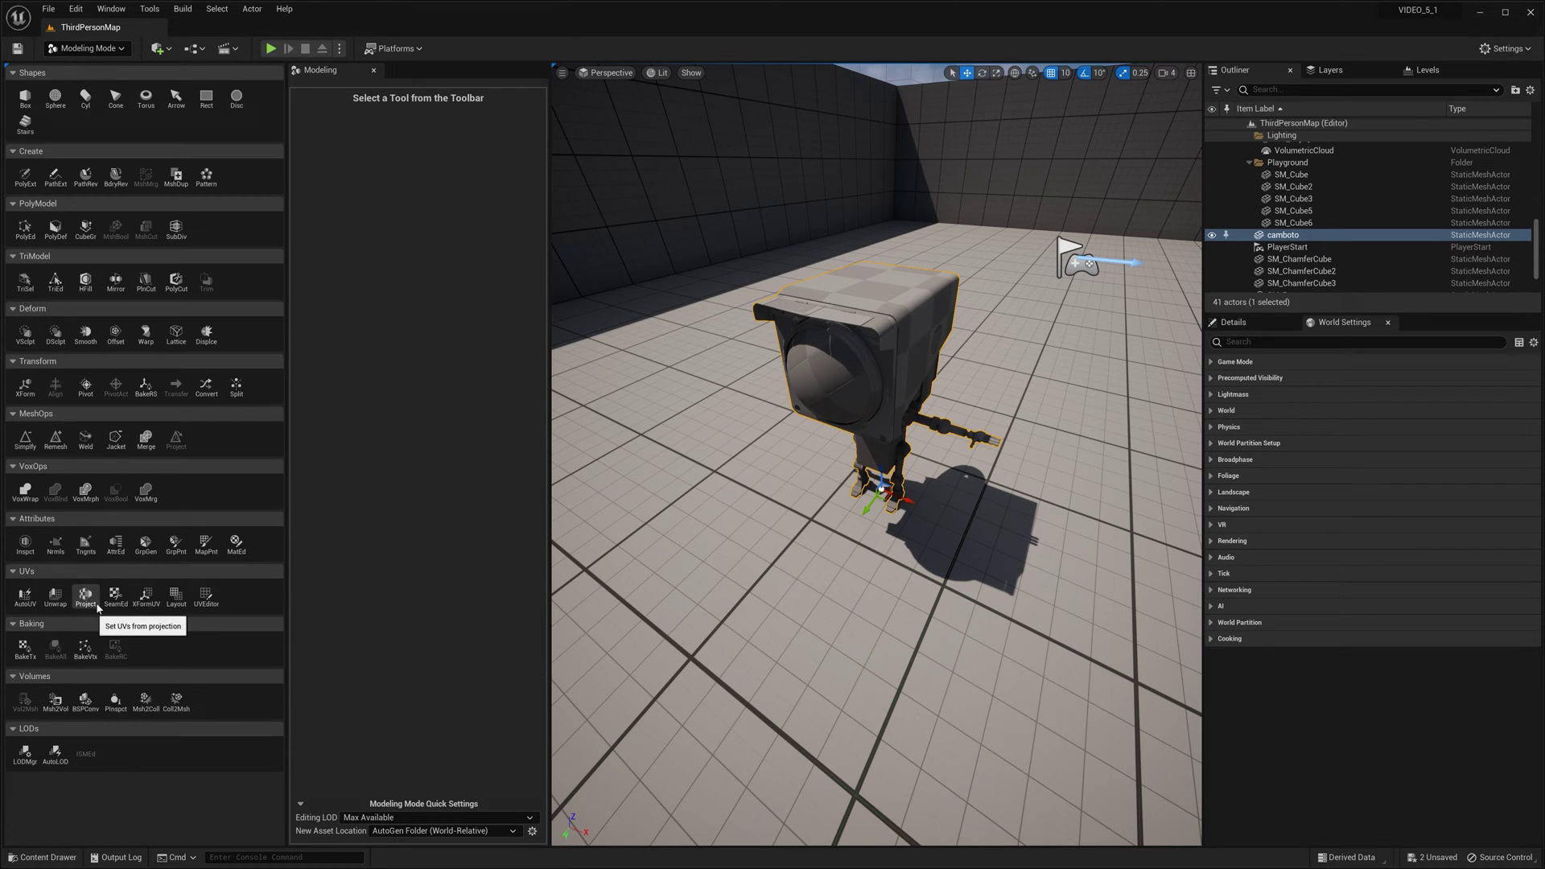
left_click(206, 596)
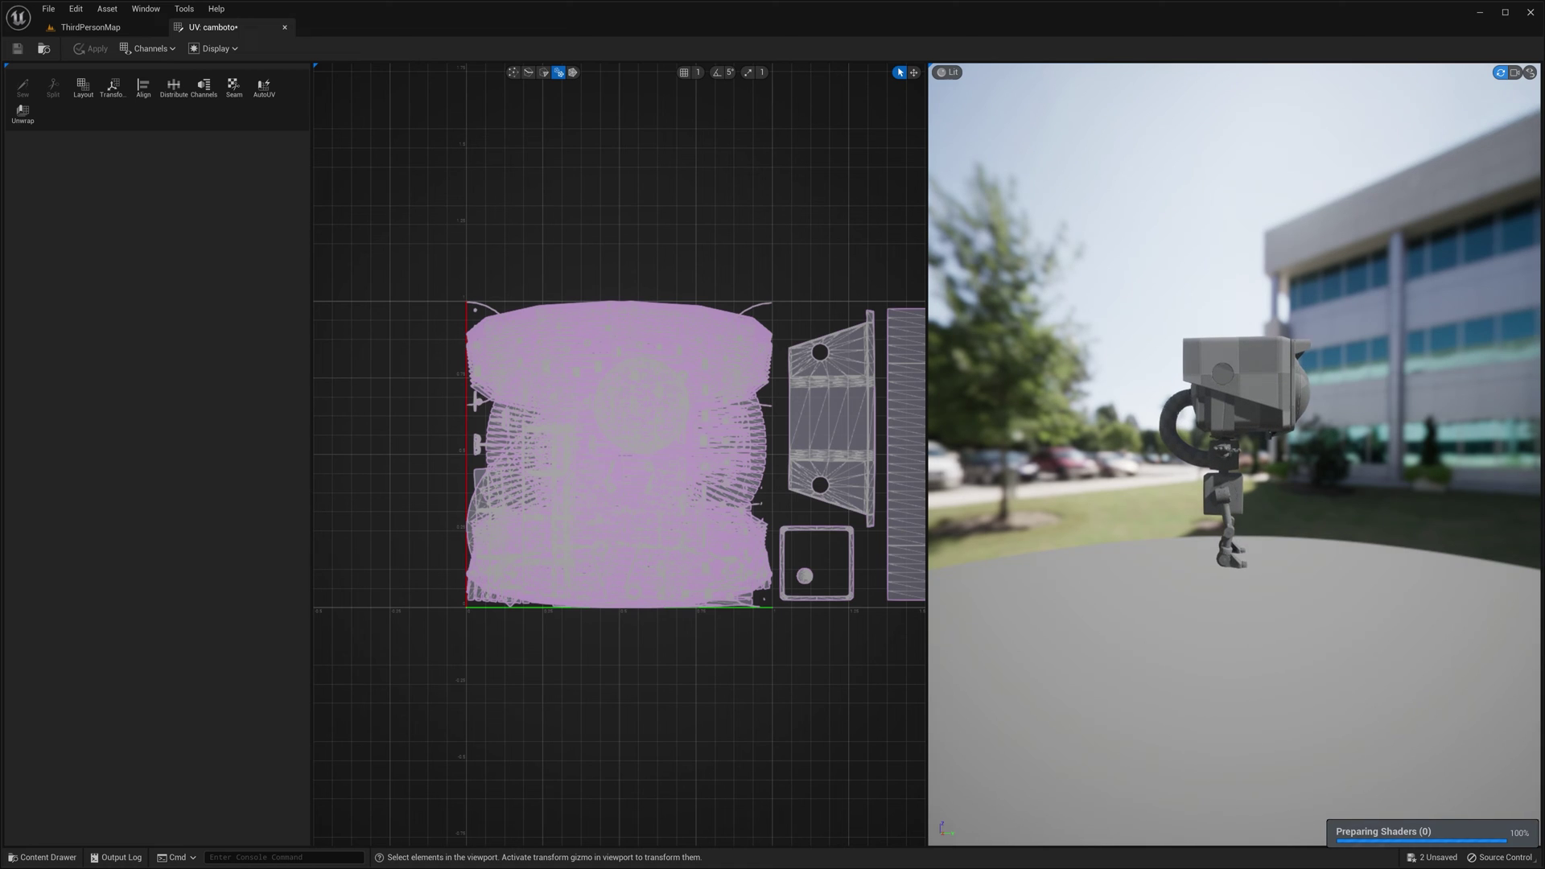
Step: Examine camboto's UV islands across the UV tiles alongside its 3D preview
left_click_drag(1276, 301, 1166, 342)
scroll(1291, 294, "up", 5)
scroll(1291, 293, "down", 3)
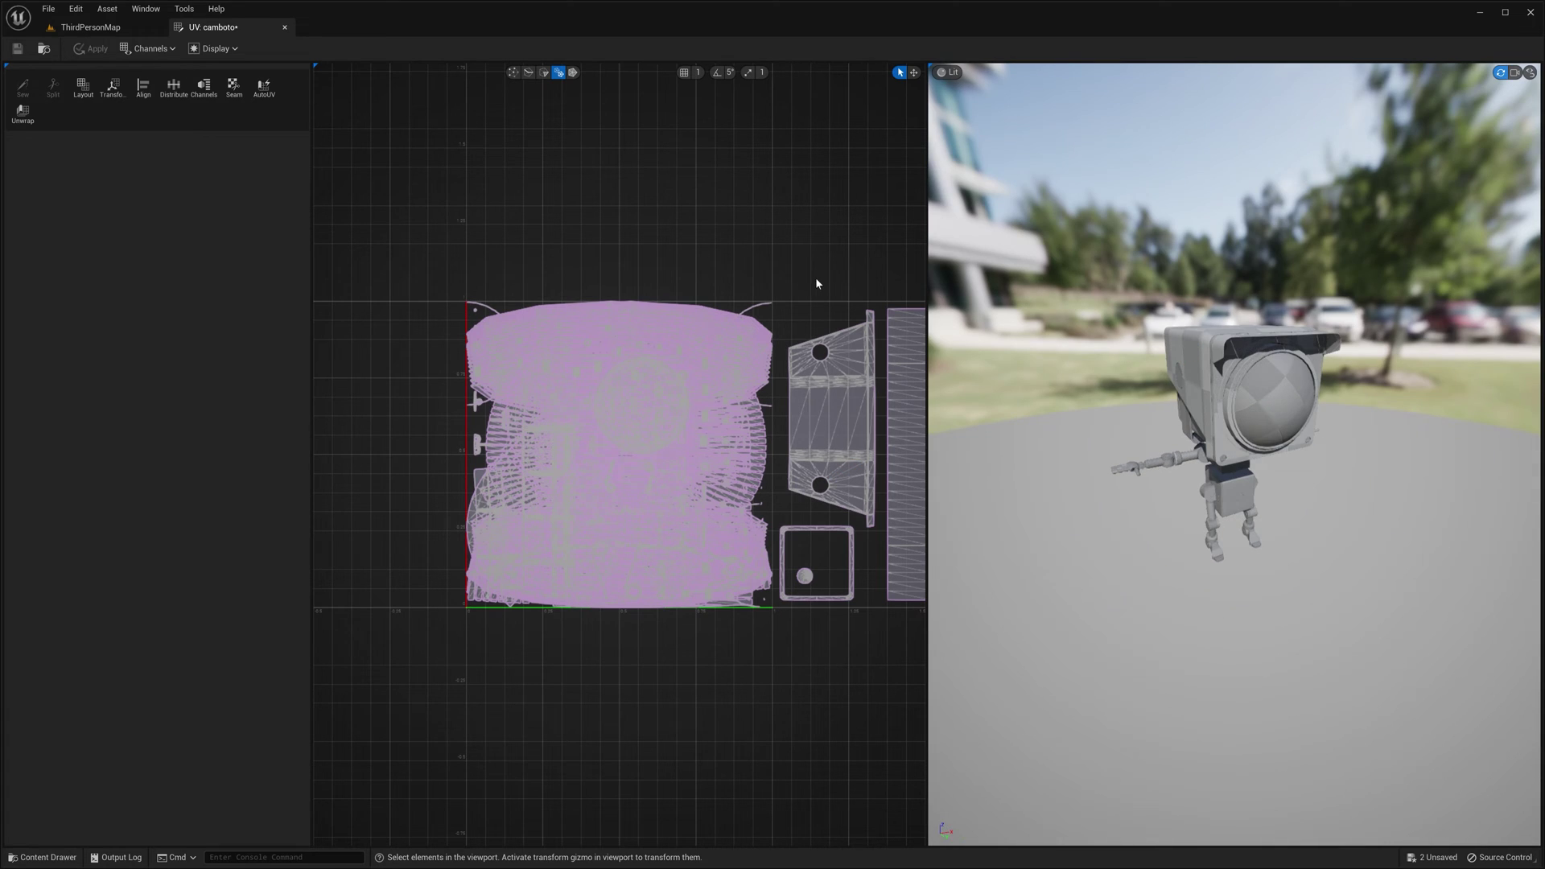
scroll(723, 223, "down", 6)
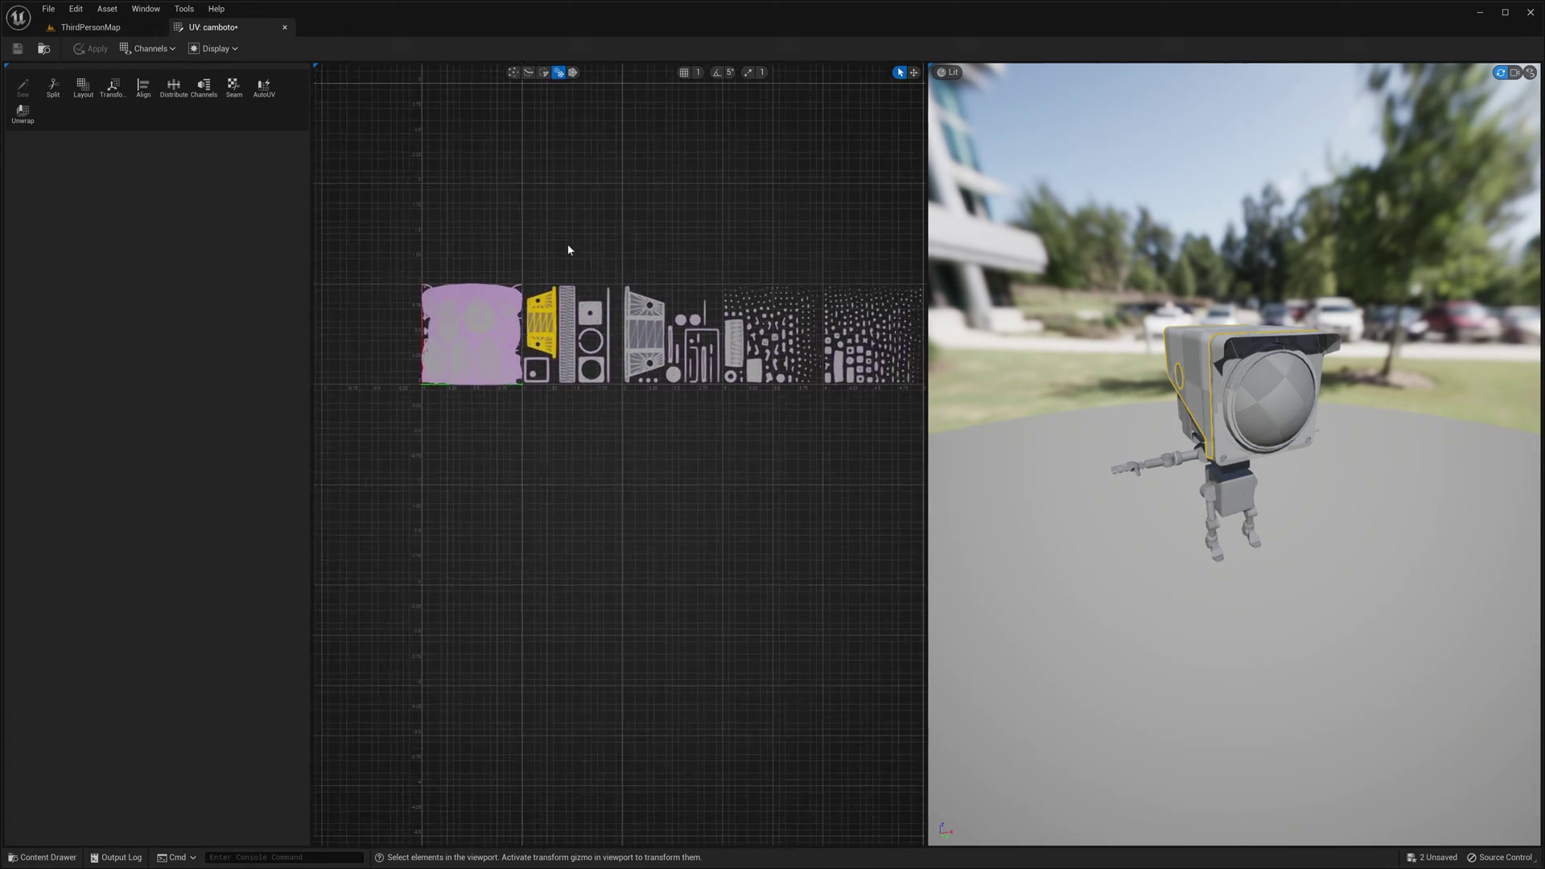
scroll(568, 253, "up", 2)
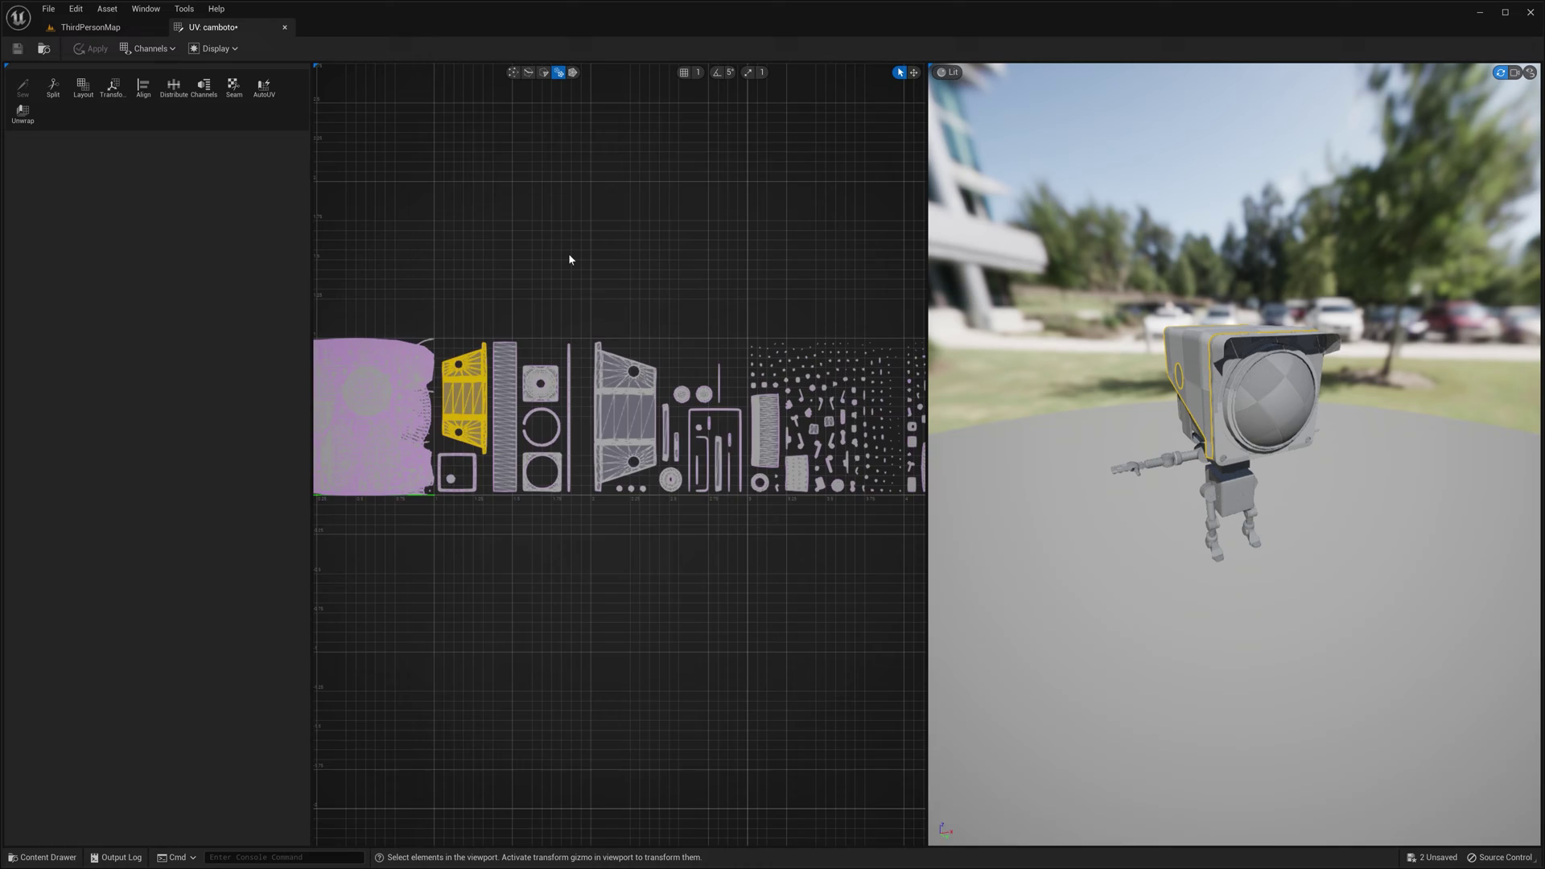
scroll(568, 253, "down", 2)
scroll(569, 259, "up", 1)
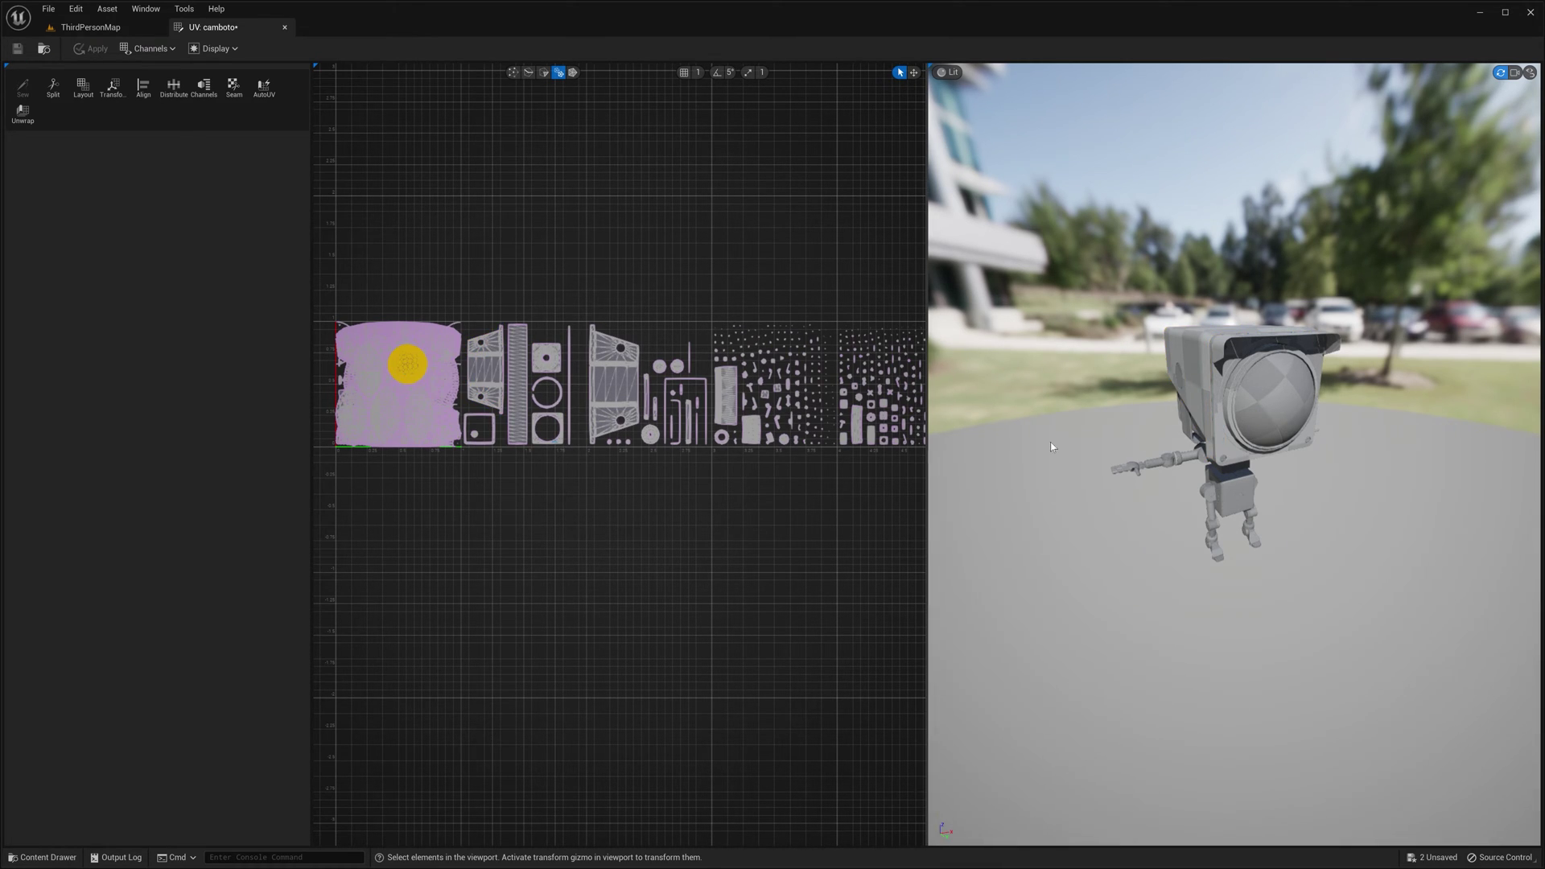
scroll(1158, 375, "down", 4)
scroll(721, 259, "down", 2)
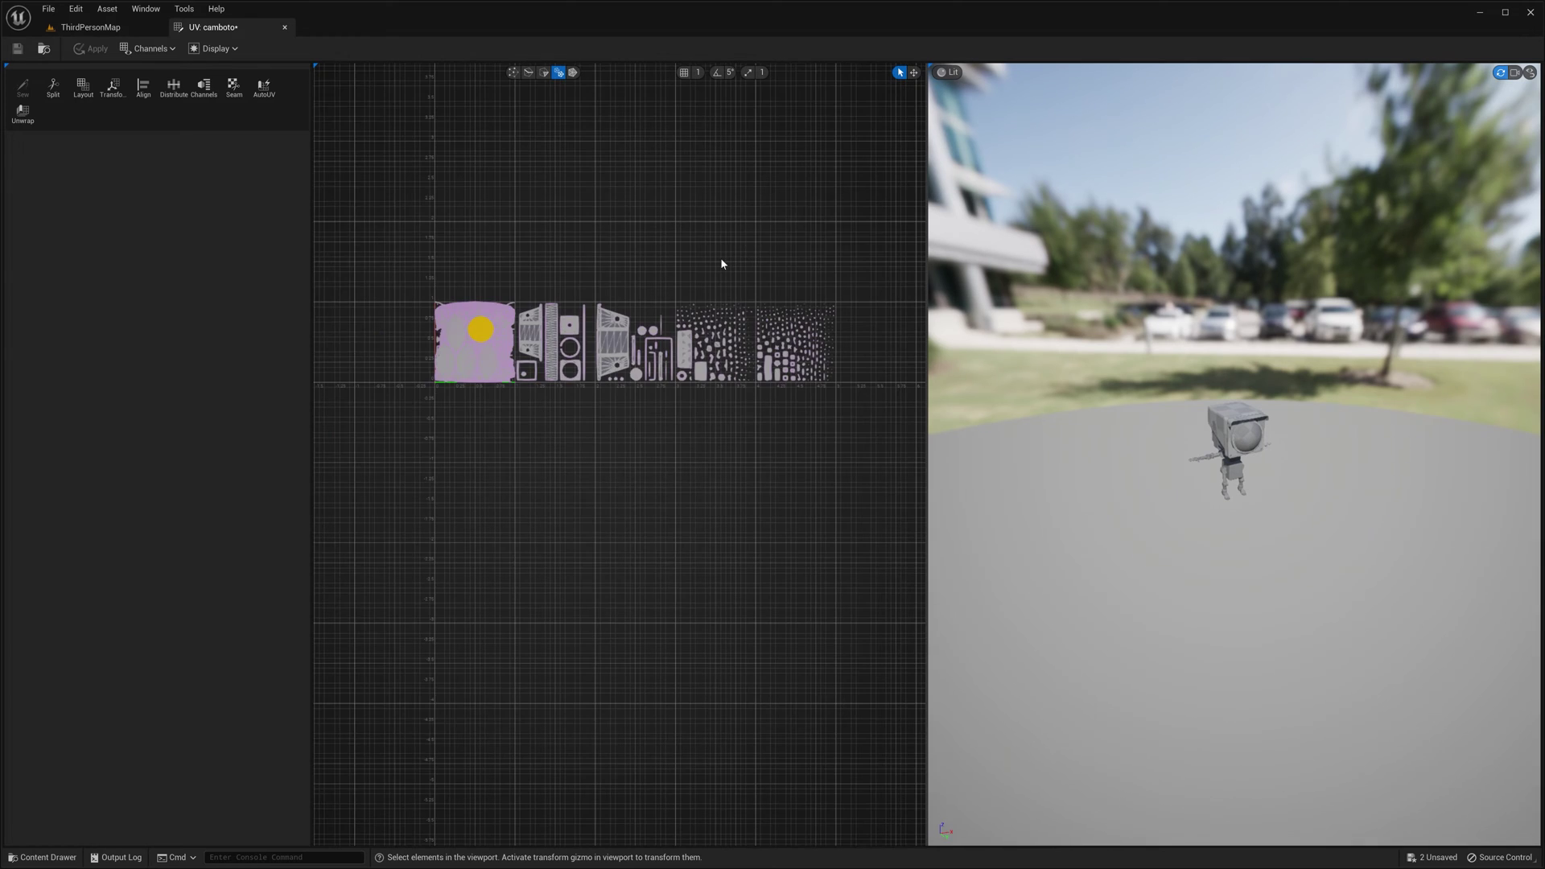
scroll(721, 259, "up", 2)
scroll(718, 262, "down", 1)
right_click_drag(718, 264, 724, 306)
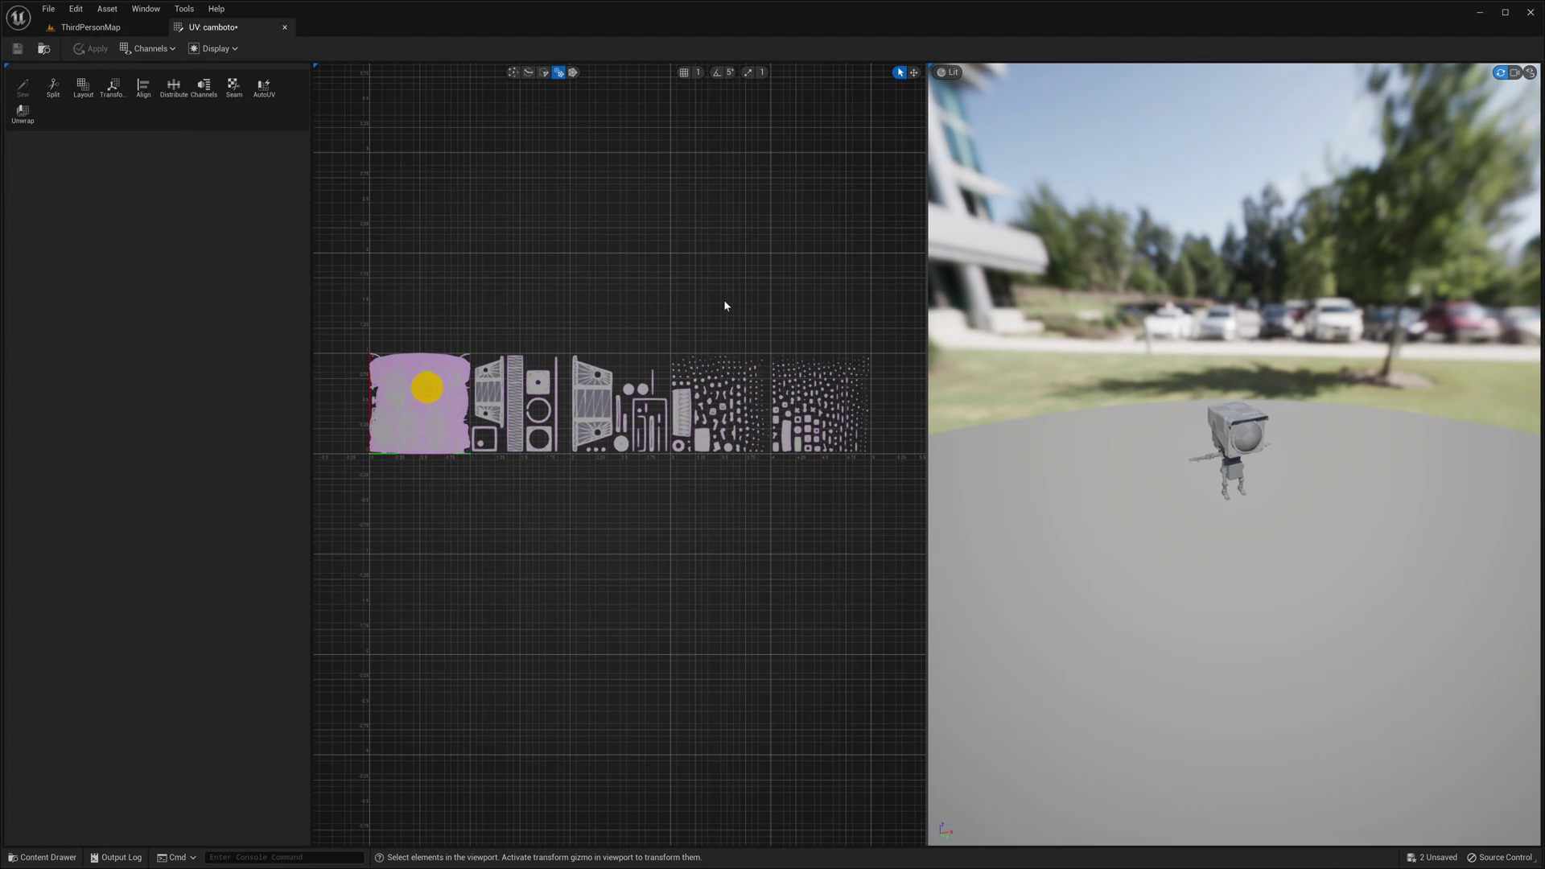
Step: Inspect the camboto model from several angles in the 3D preview, ending on a close view of its lens
left_click_drag(1282, 412, 1159, 367)
middle_click_drag(1158, 367, 1104, 223)
left_click_drag(997, 370, 1283, 363)
middle_click_drag(1282, 364, 1133, 416)
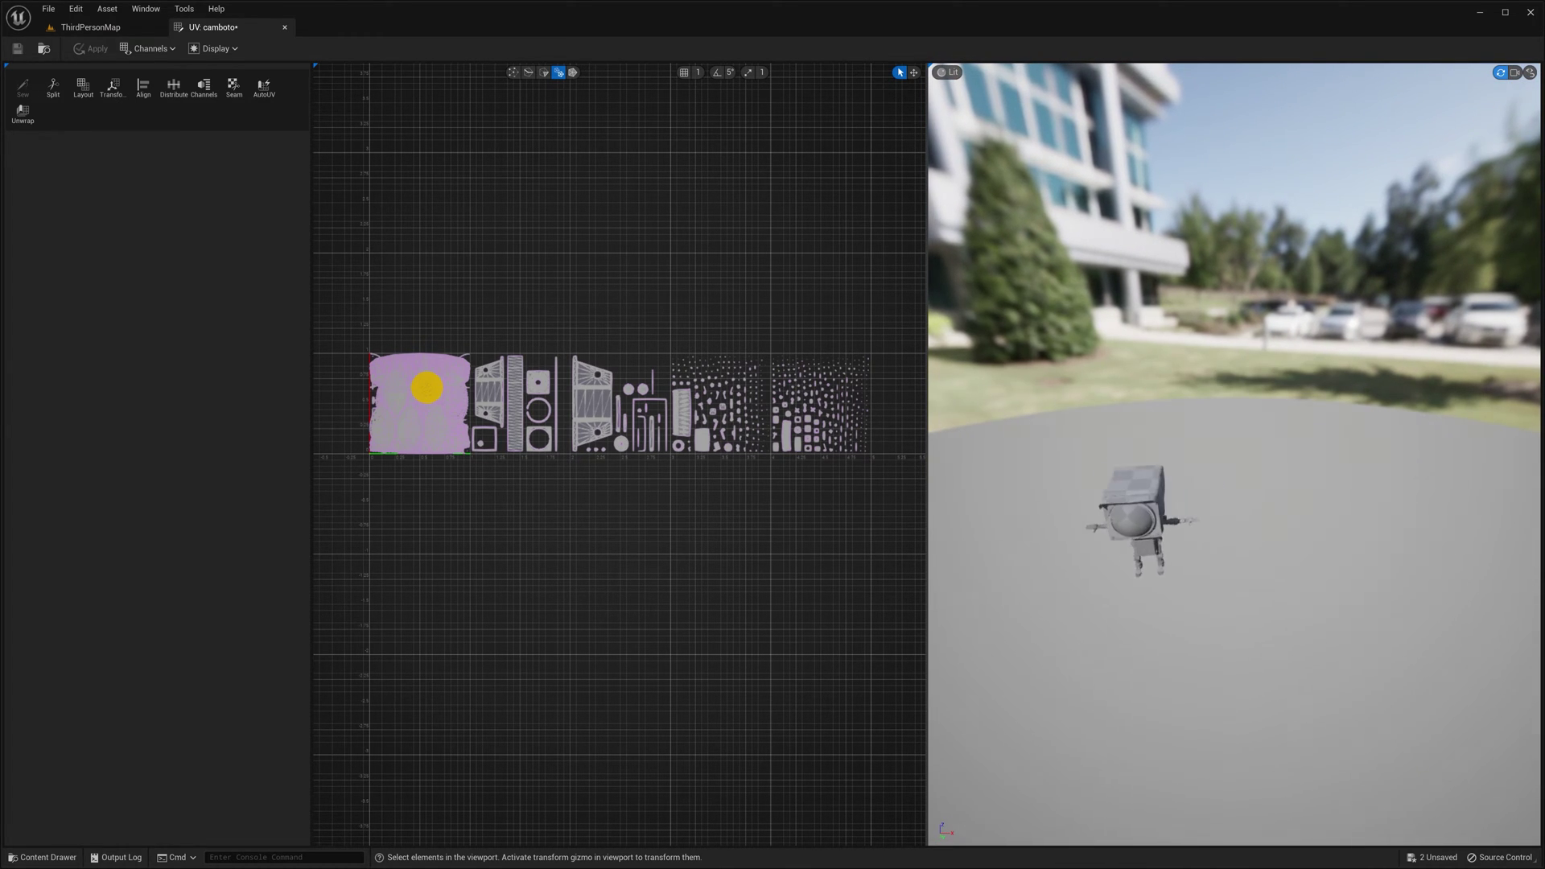
left_click_drag(1134, 416, 1203, 370)
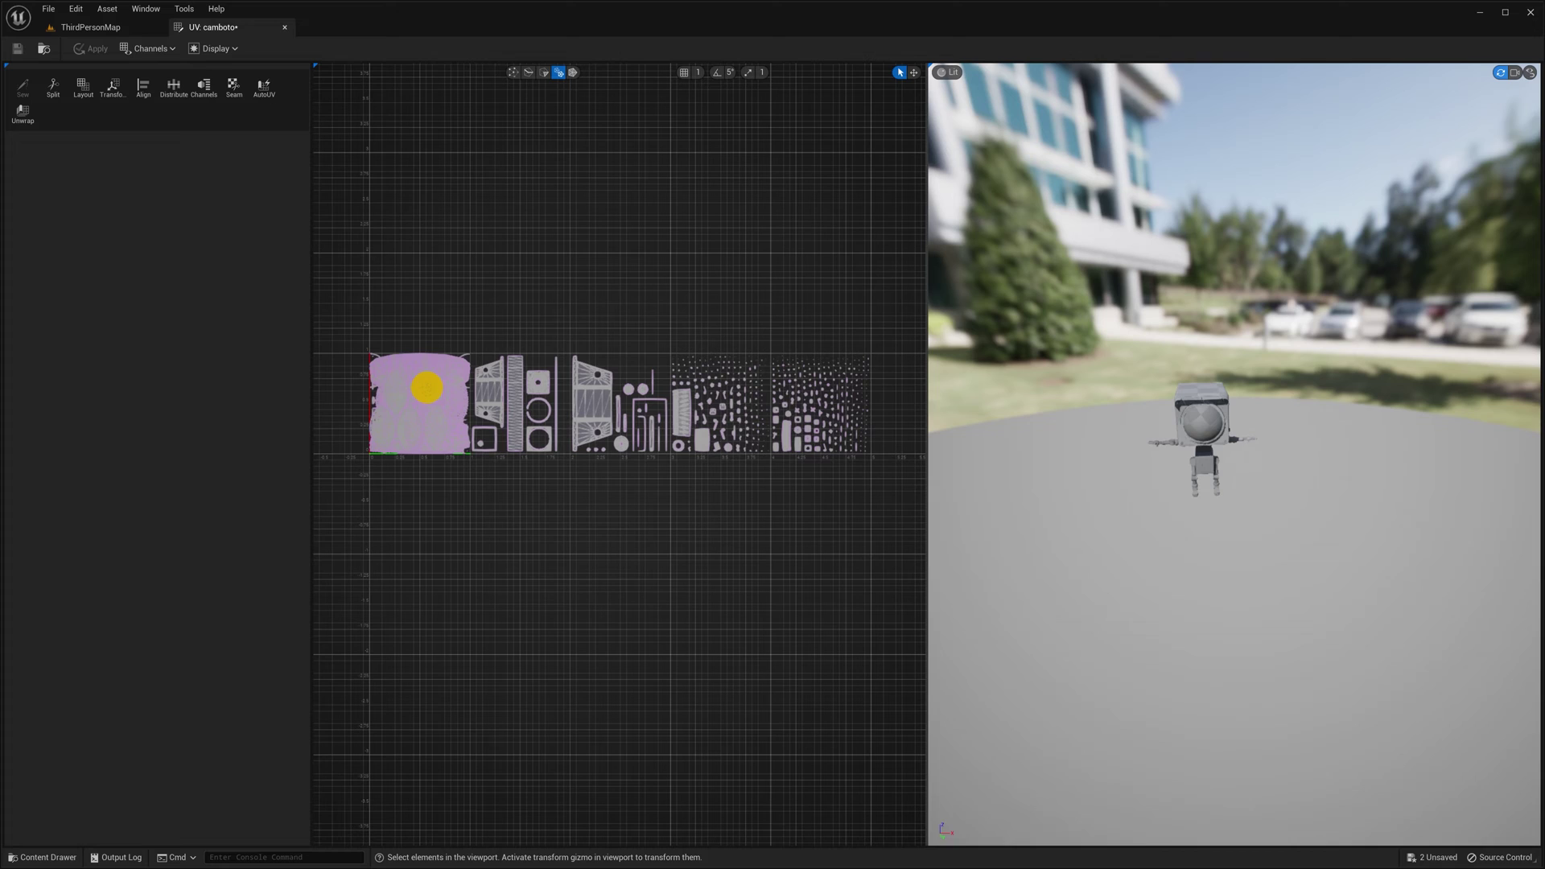
right_click_drag(1204, 370, 1159, 442)
right_click_drag(1317, 288, 1317, 386)
Step: Select all of camboto's UVs in mesh selection mode and check the selection on the 3D preview
left_click(573, 71)
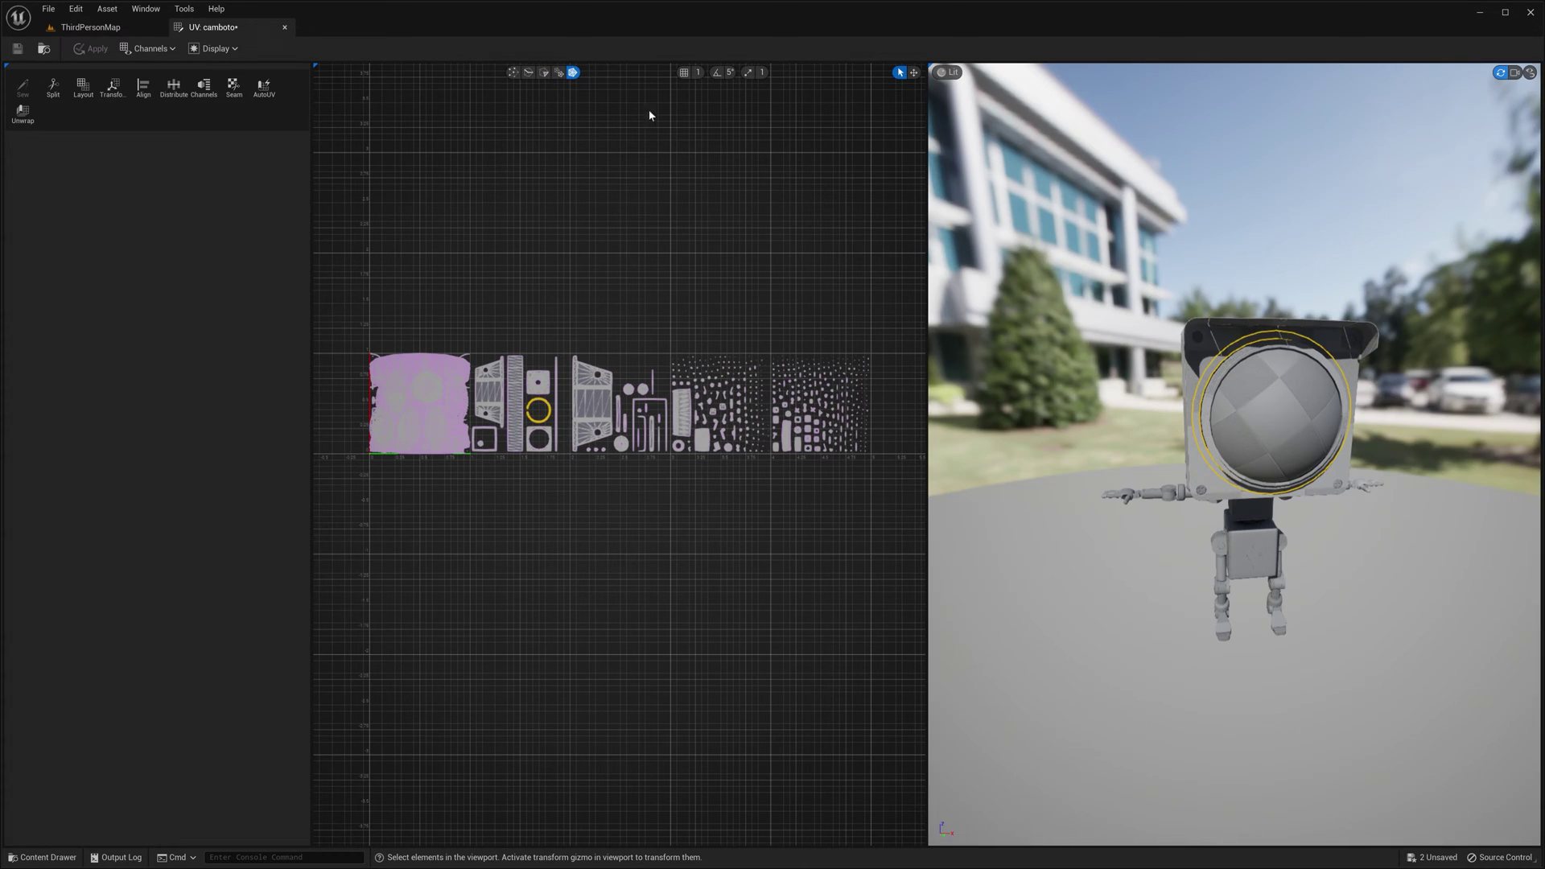
key("ctrl+a")
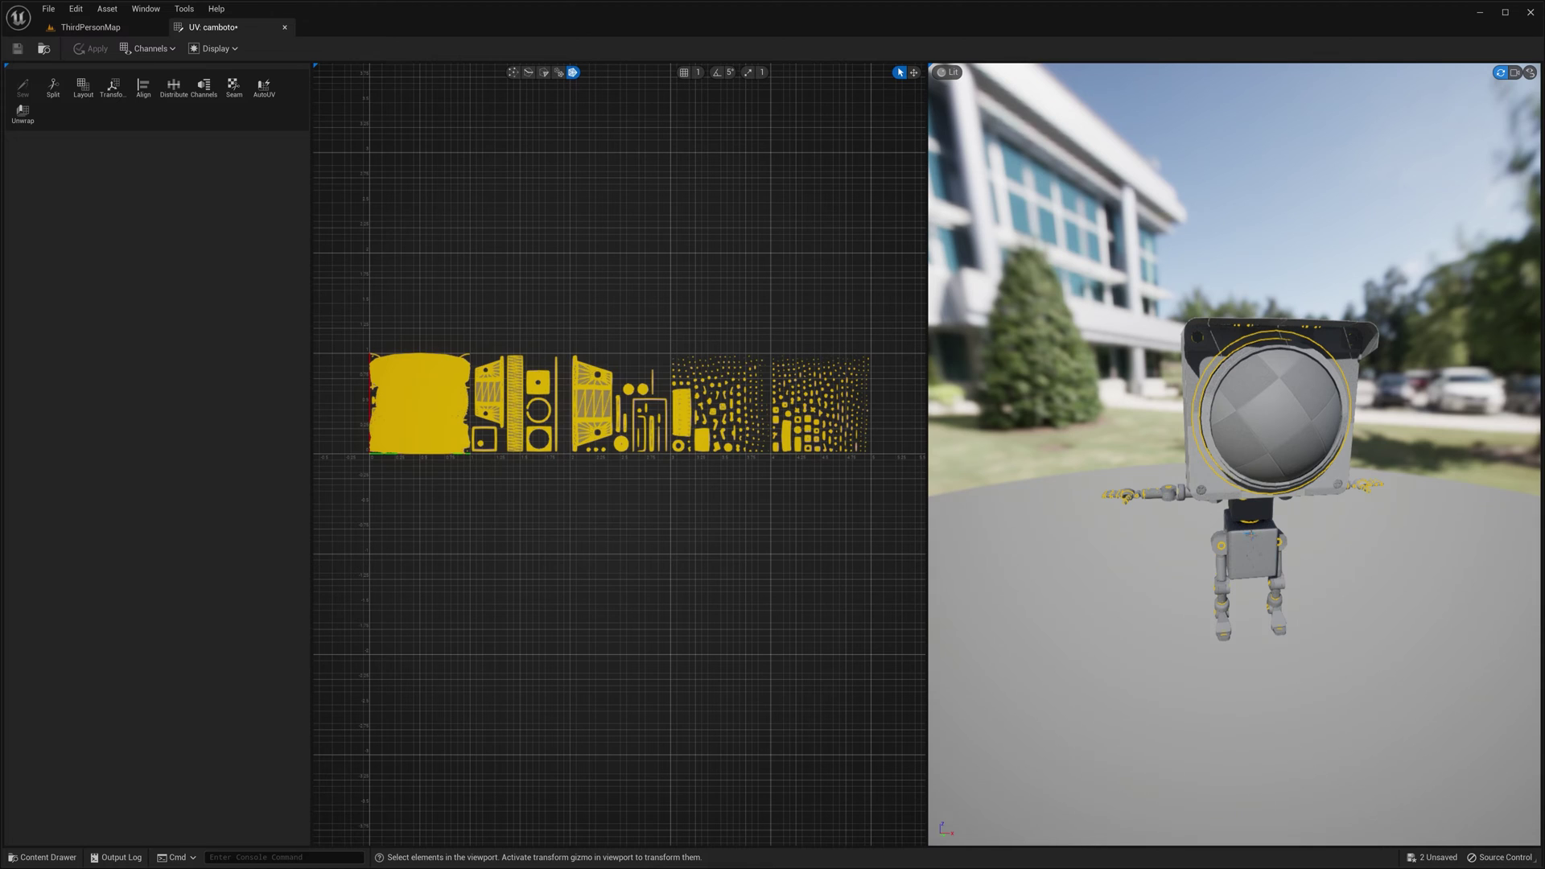
left_click_drag(1231, 401, 1392, 450)
middle_click_drag(1190, 370, 1263, 372)
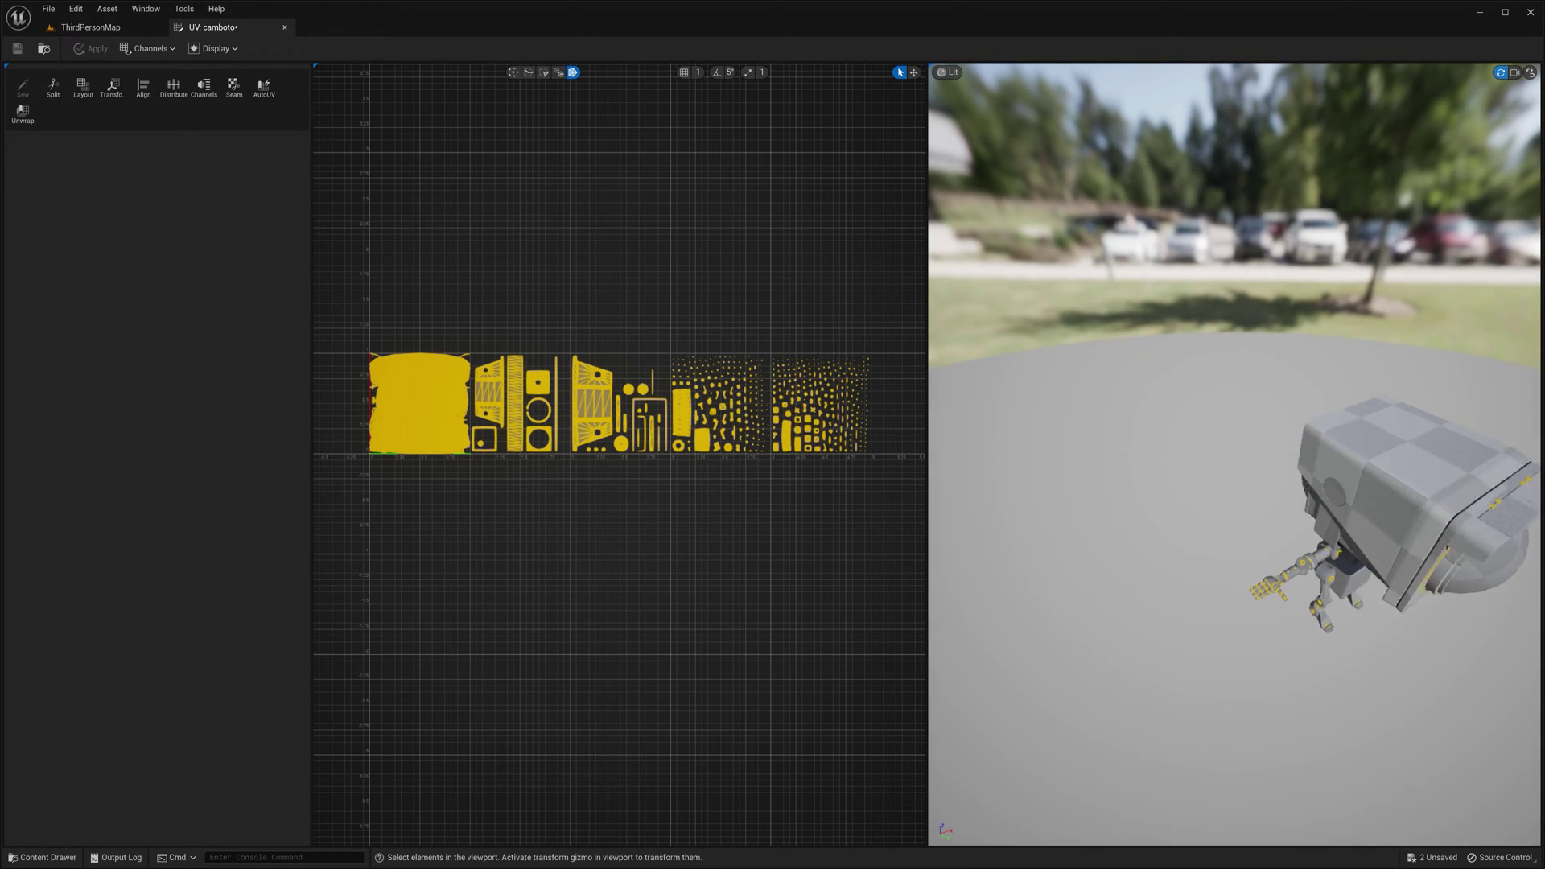
left_click_drag(1368, 378, 1296, 326)
middle_click_drag(1296, 326, 1167, 310)
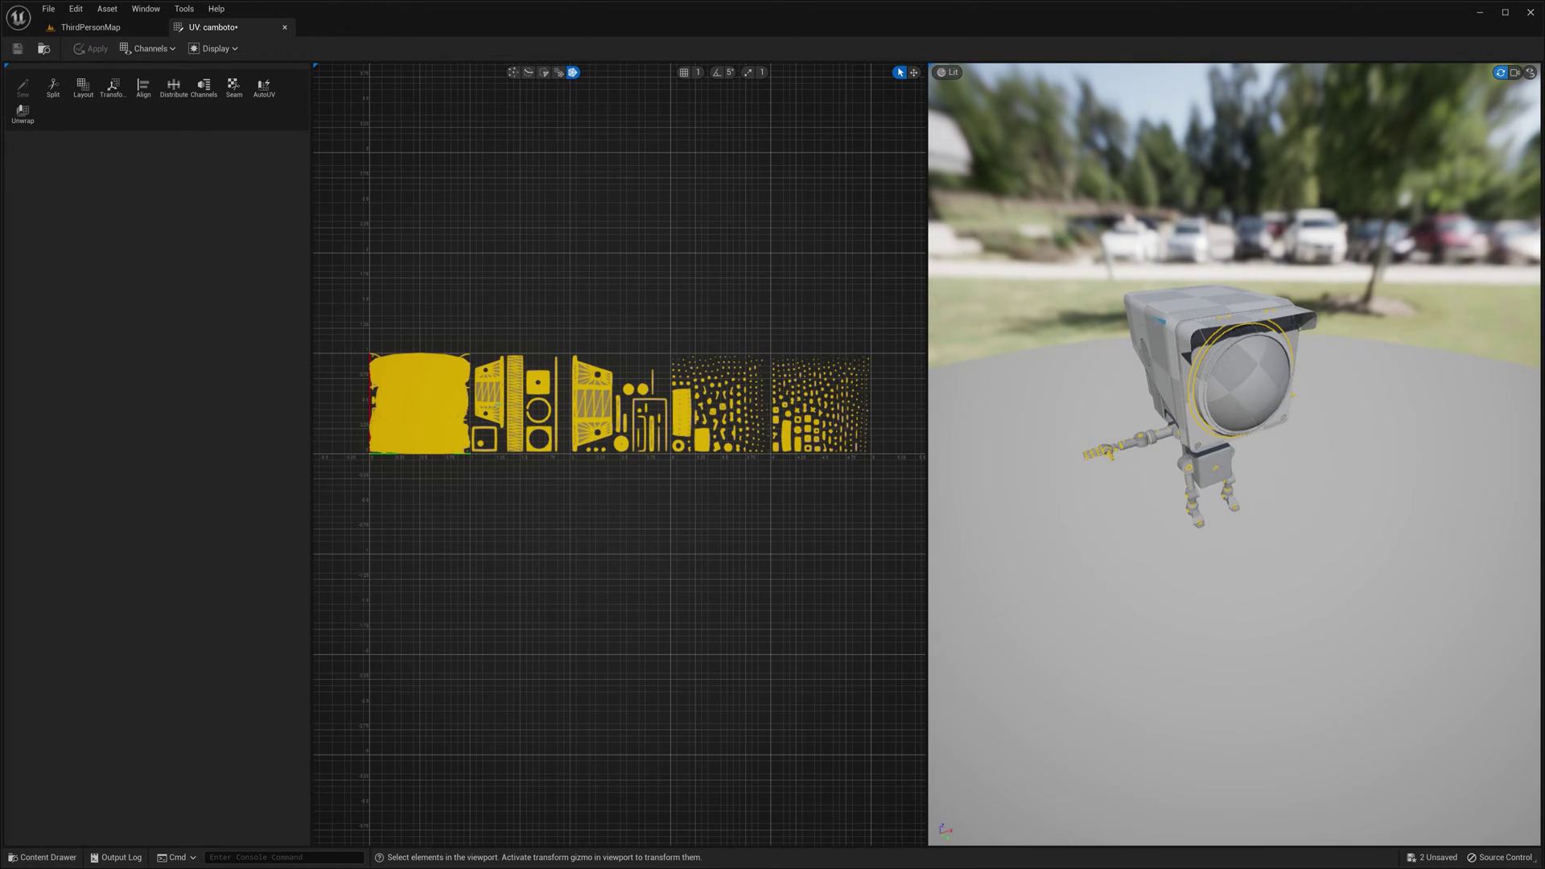
Step: In island selection mode, pick islands on the 3D model, including the front frame, the lens and the torso block
left_click(558, 74)
left_click(1178, 313)
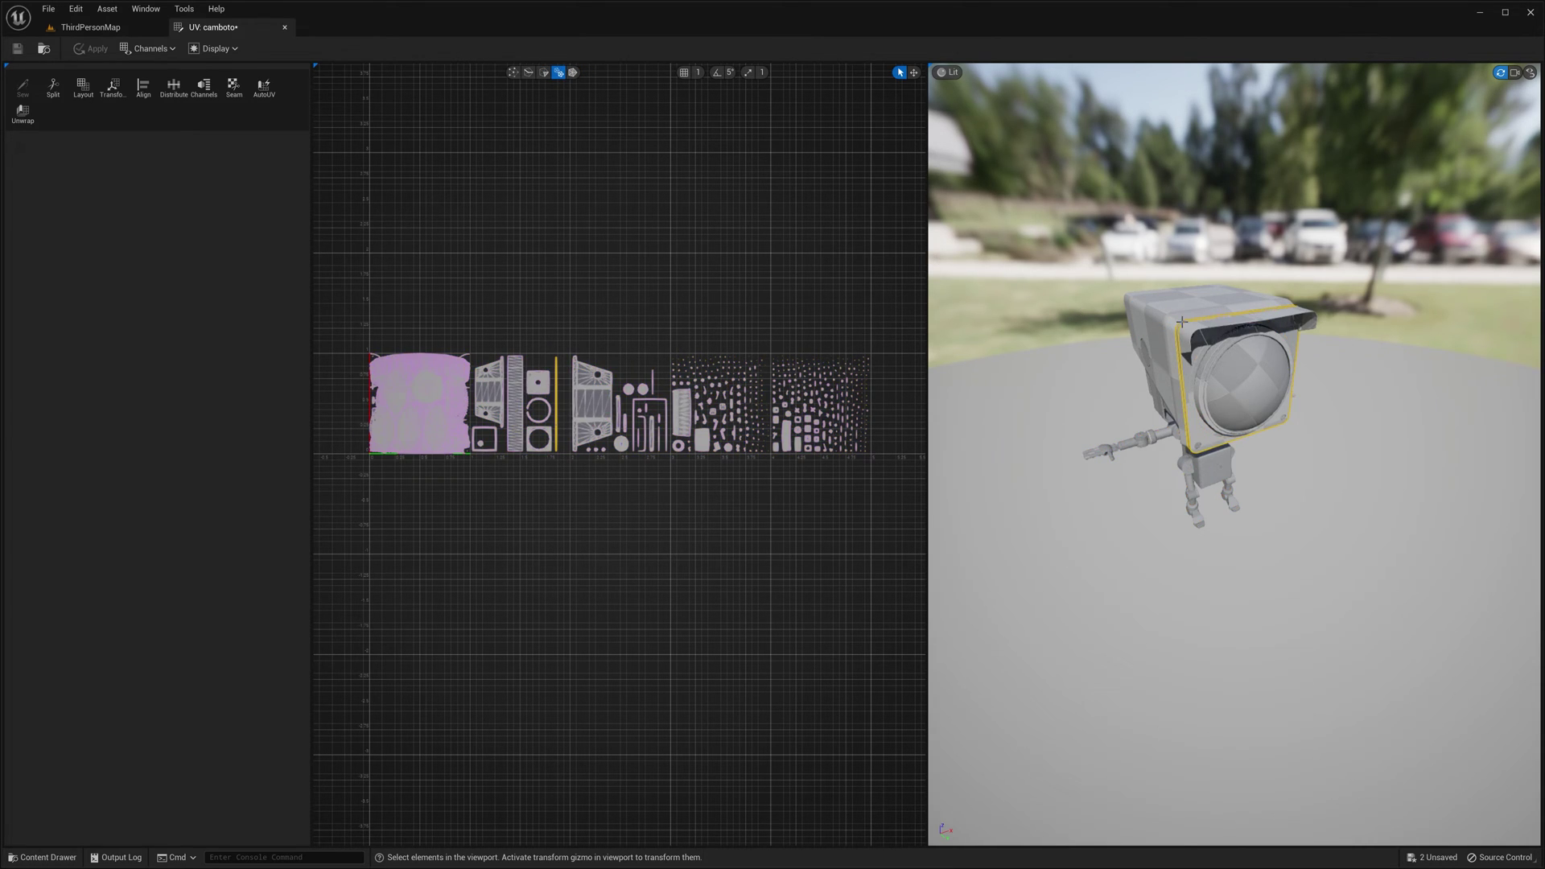
left_click(1180, 312)
left_click(1239, 380)
left_click(1212, 464)
Step: Select a triangle on top of the camera head in triangle selection mode and view the available snap distances
left_click(543, 71)
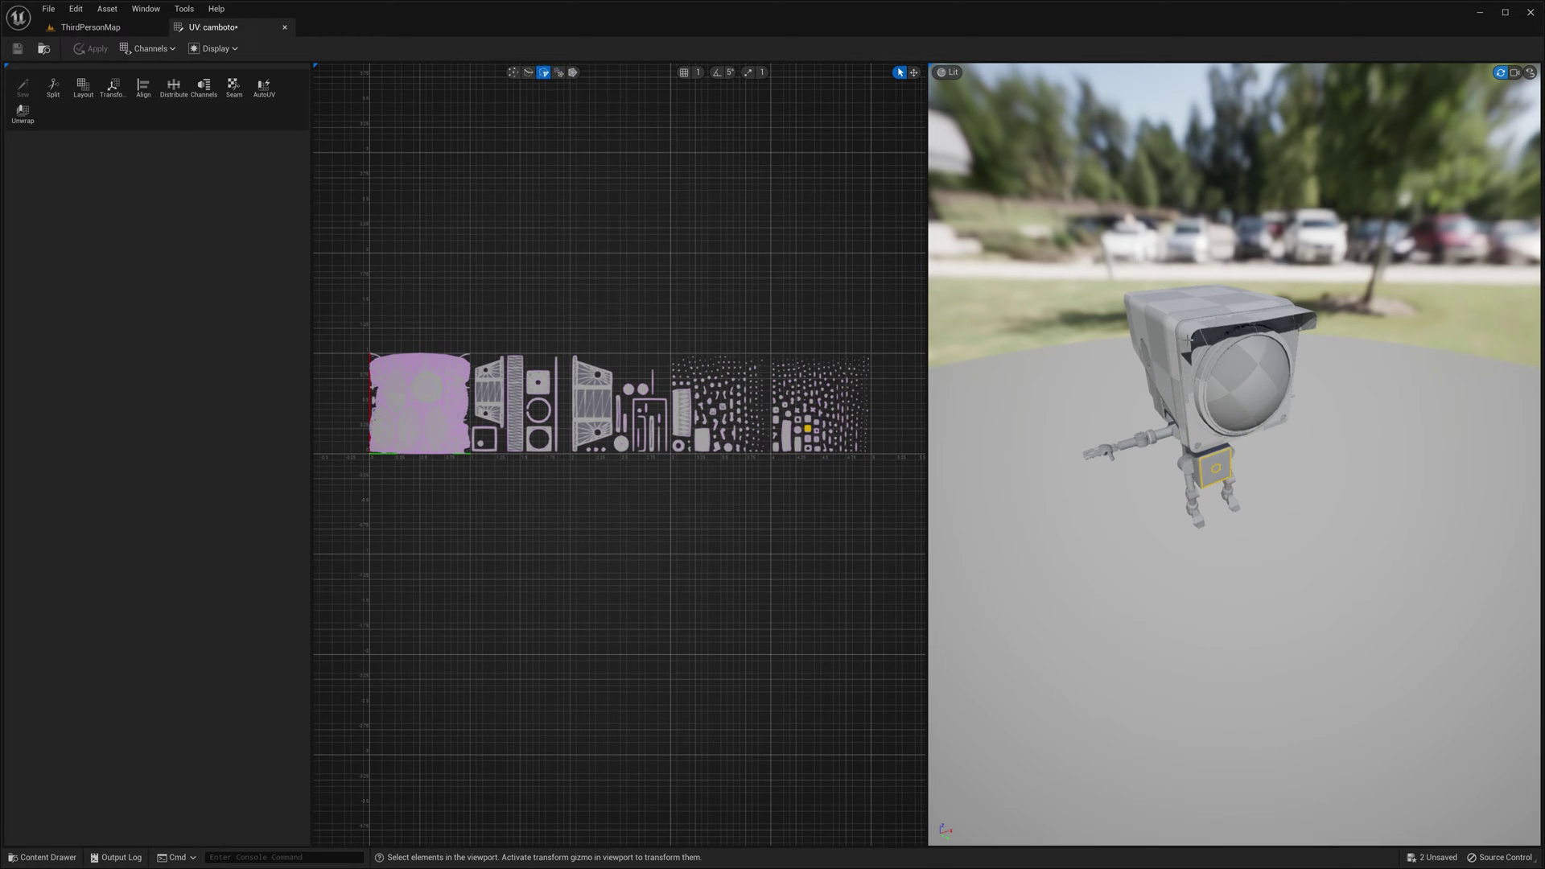
left_click(1177, 309)
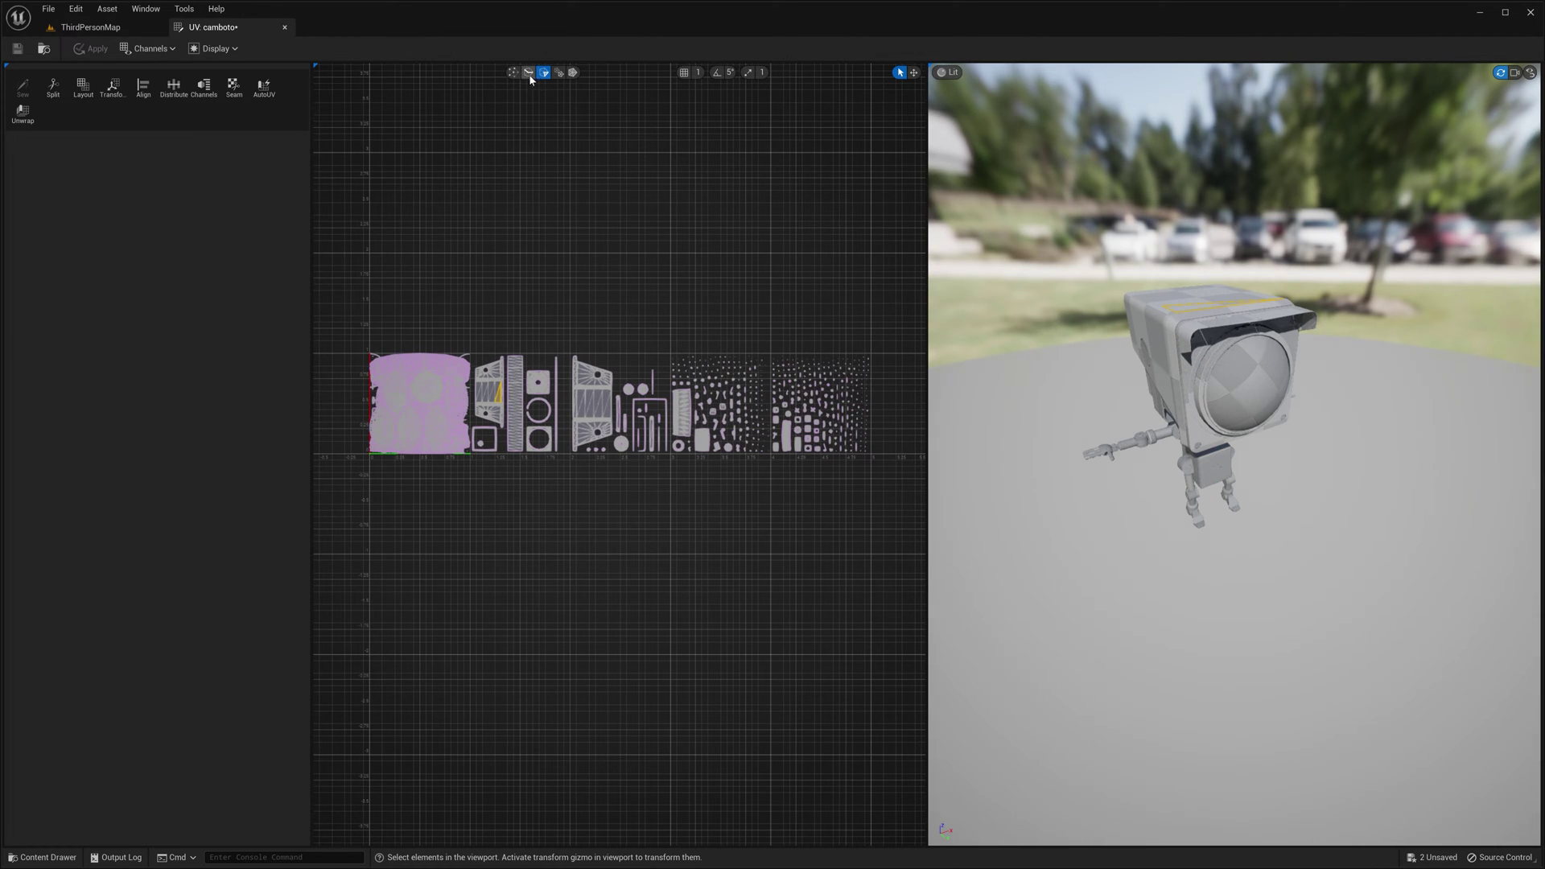
left_click(697, 72)
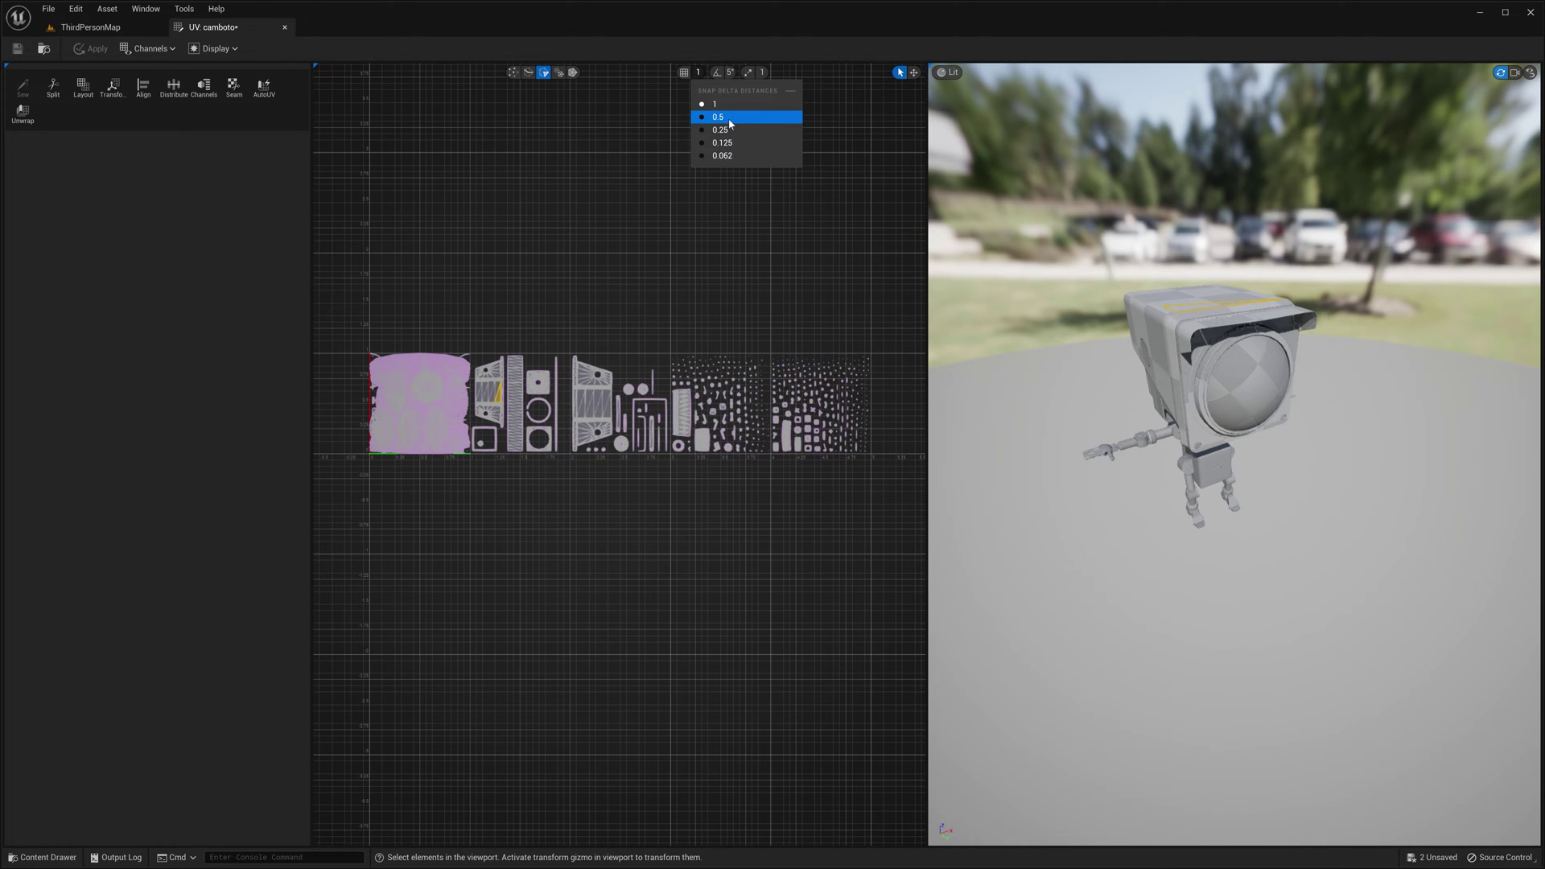
left_click(715, 42)
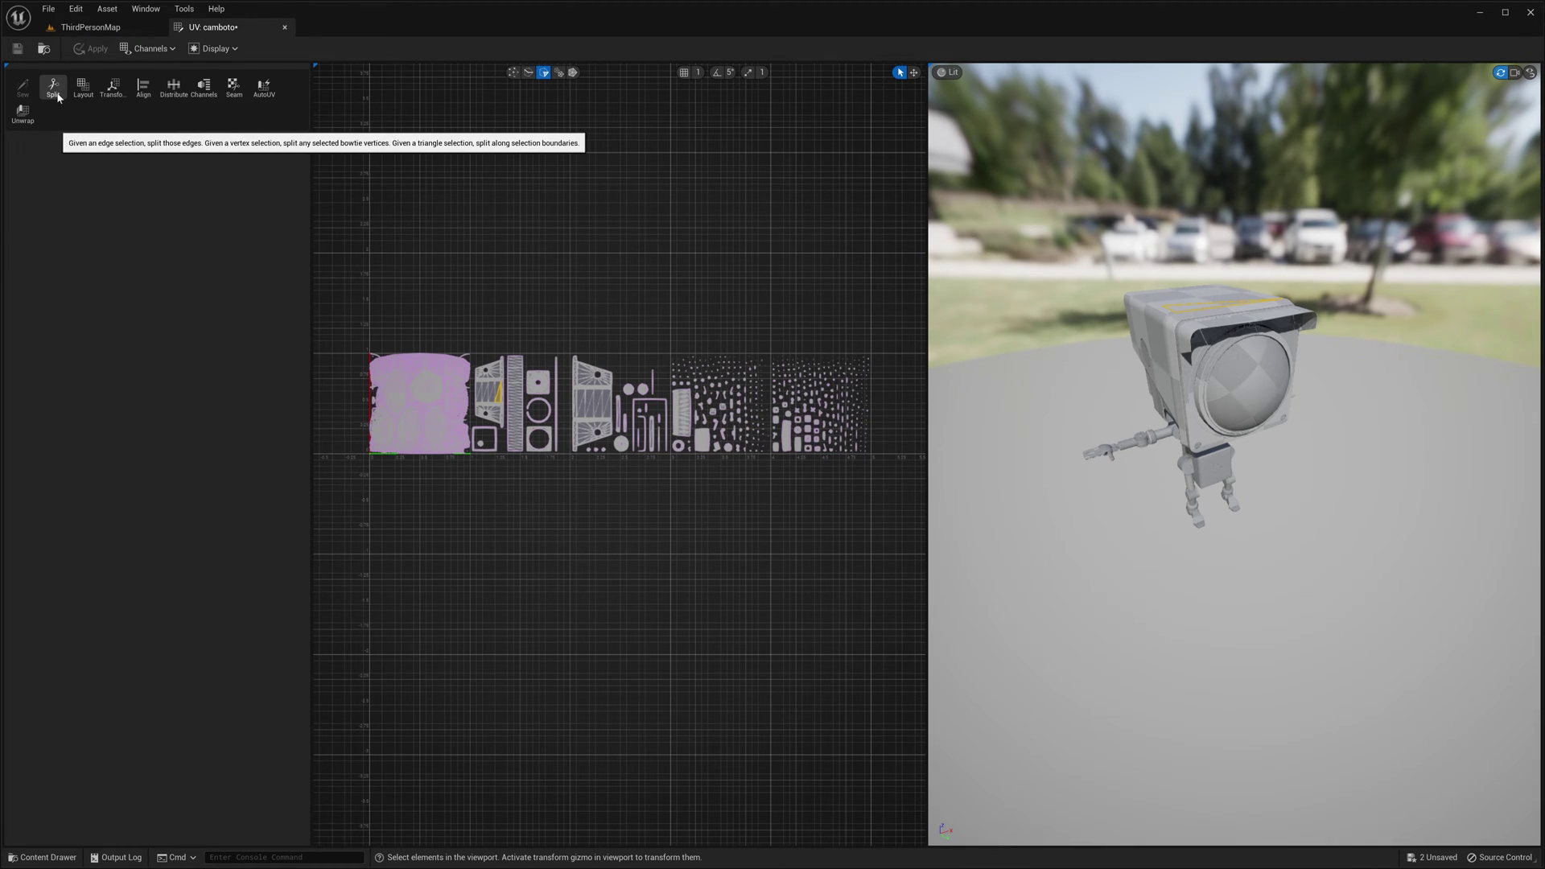
Step: In edge selection mode, select border edges on the long rectangular strip and the neighbouring square plate island
scroll(507, 359, "up", 5)
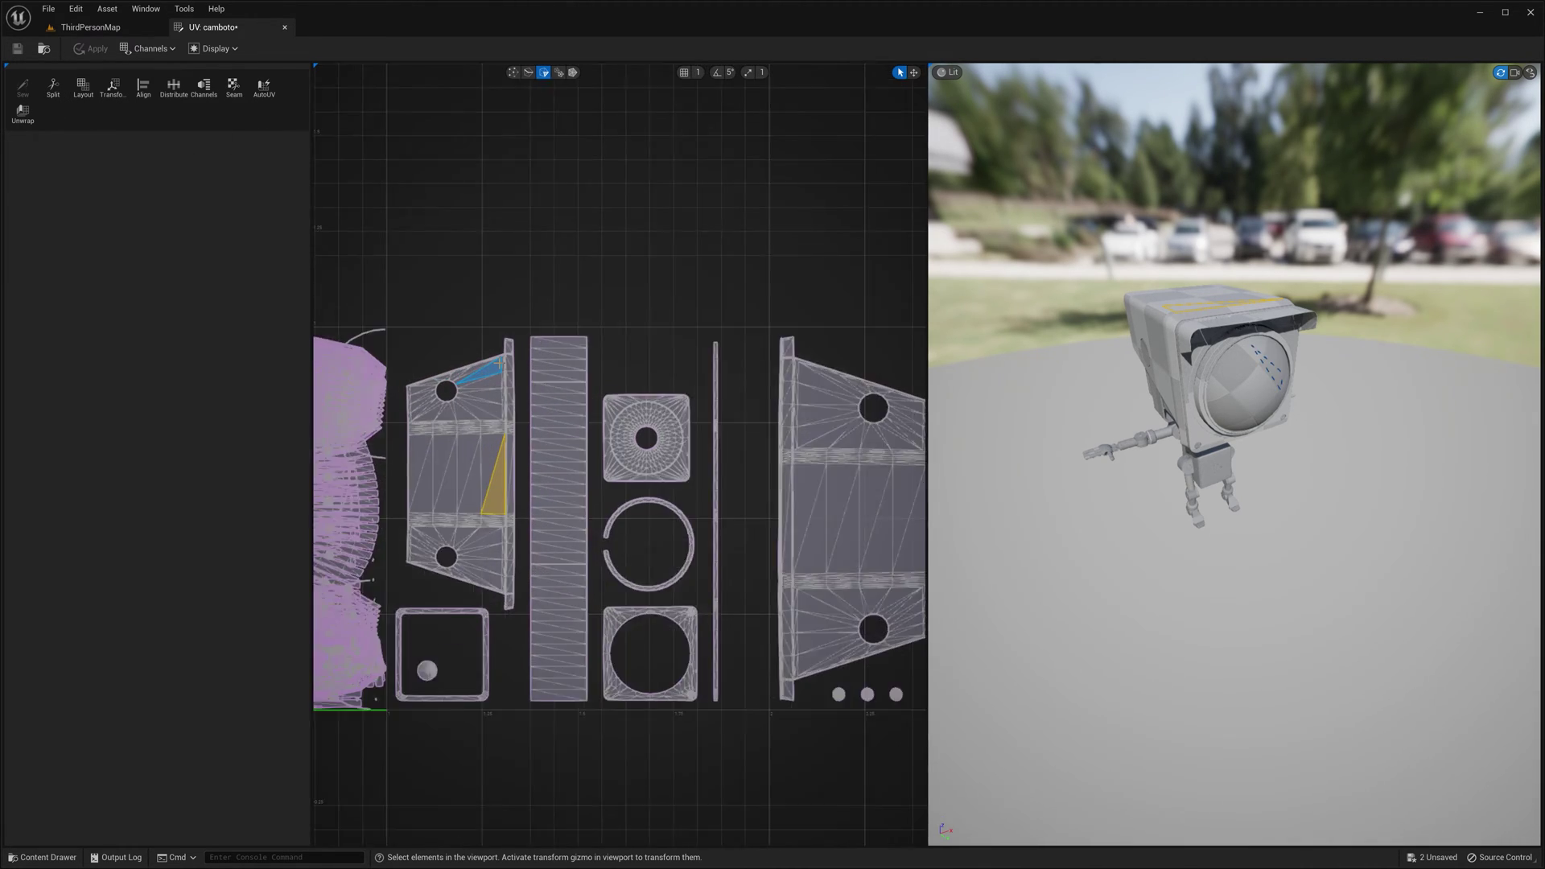
left_click(520, 354)
scroll(525, 343, "up", 3)
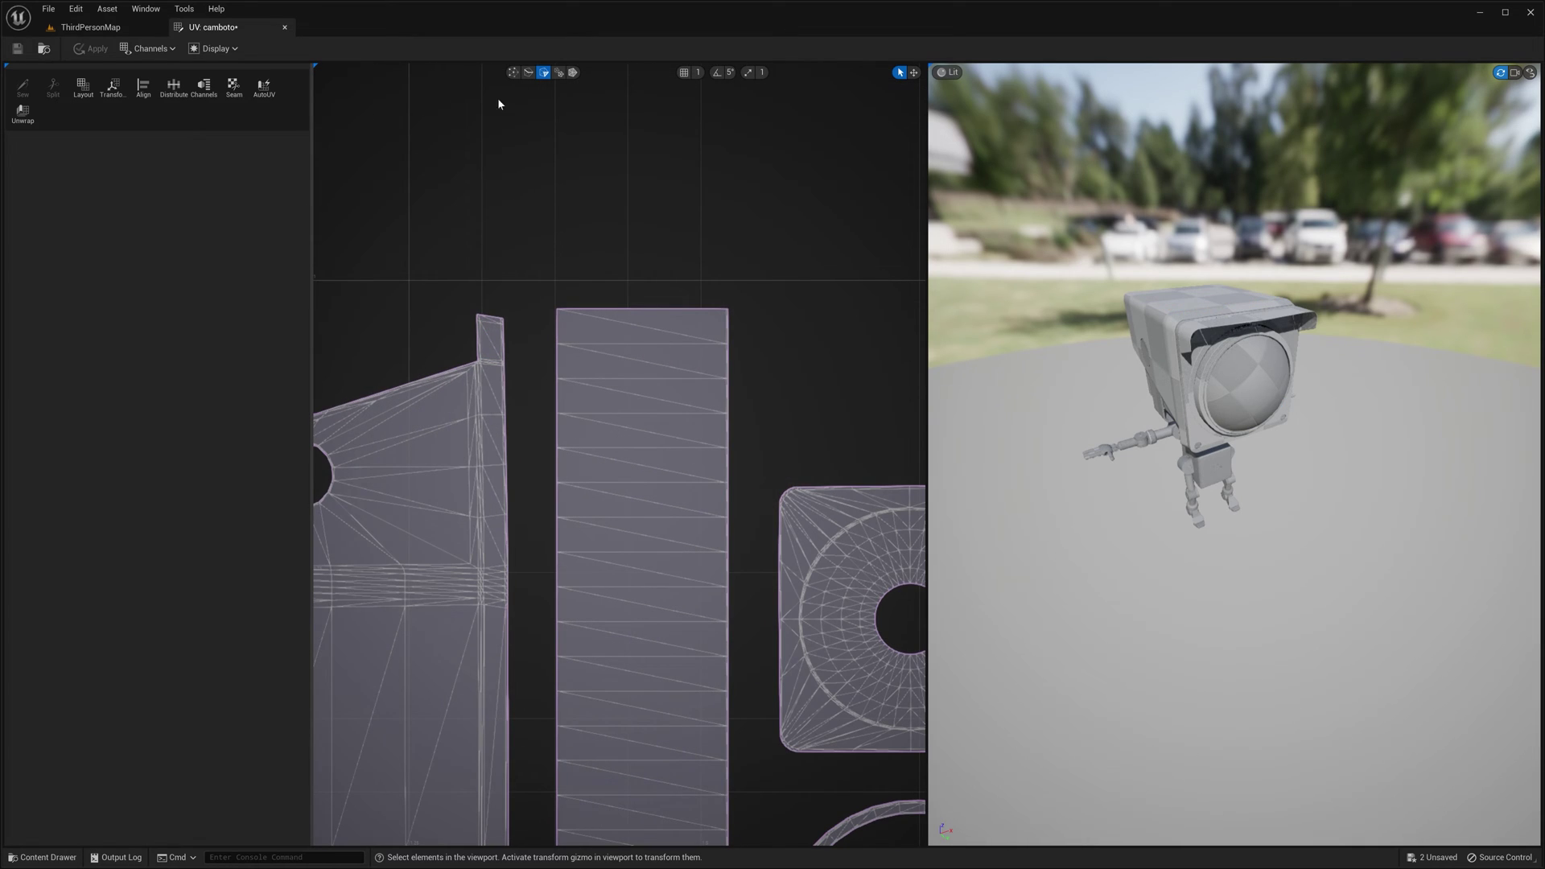
left_click(526, 75)
left_click(504, 396)
left_click(566, 365)
left_click(505, 341)
left_click_drag(540, 366, 541, 366)
left_click_drag(774, 551, 783, 559)
Step: Sew the selected border edges to their matching edges, check the resulting layout, and undo the sew
left_click(29, 97)
scroll(585, 331, "down", 6)
scroll(584, 331, "up", 1)
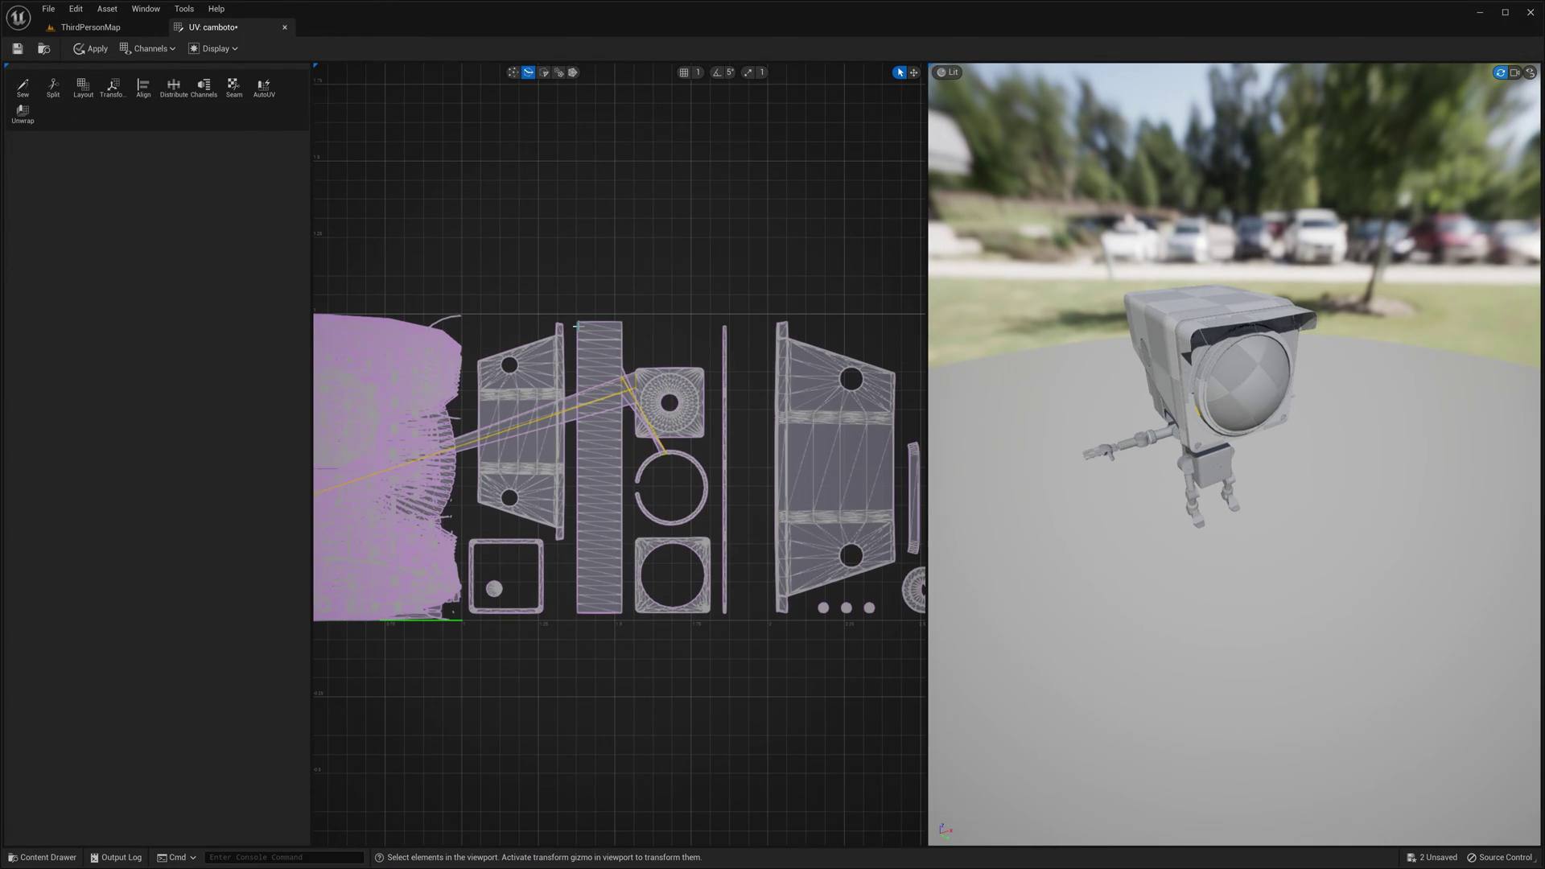
key("ctrl+z")
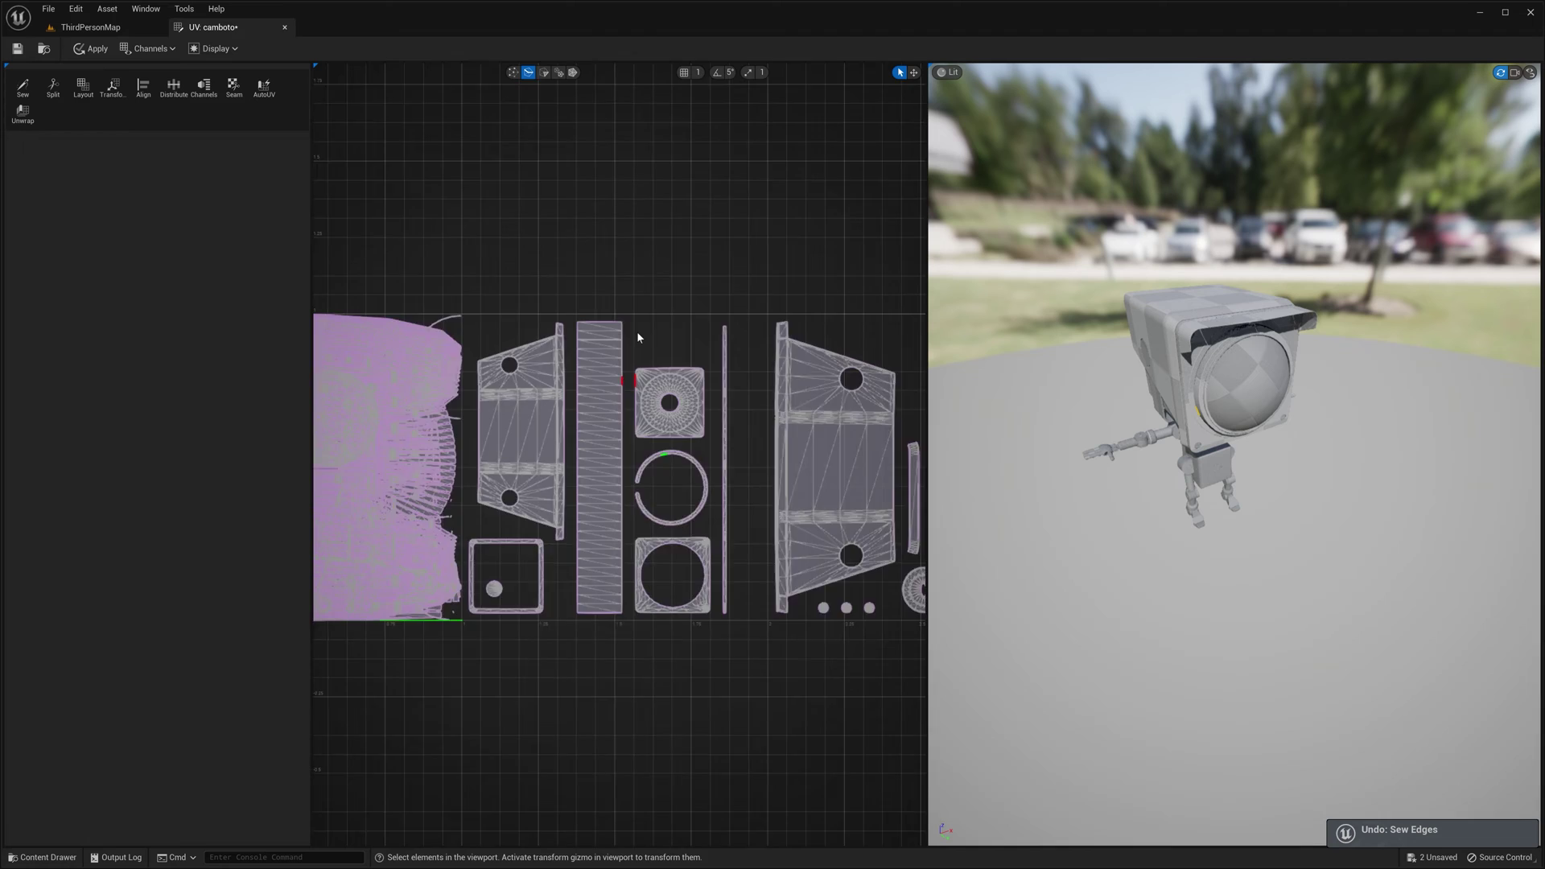
Step: Split the UVs at the top edge of the long rectangular strip and clear the edge selection
scroll(636, 333, "up", 6)
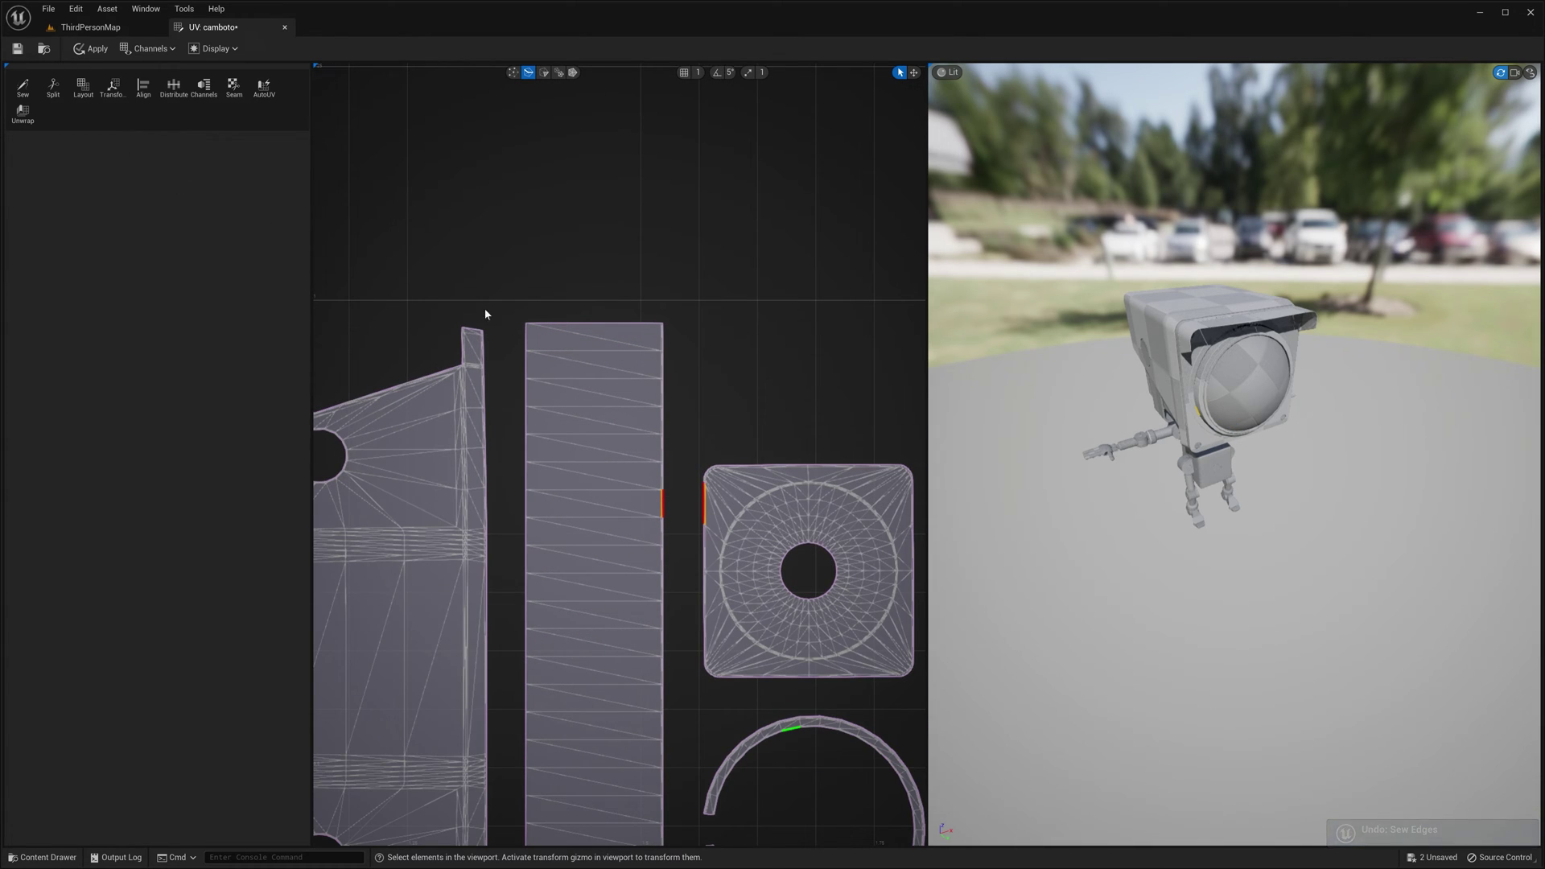
left_click(588, 324)
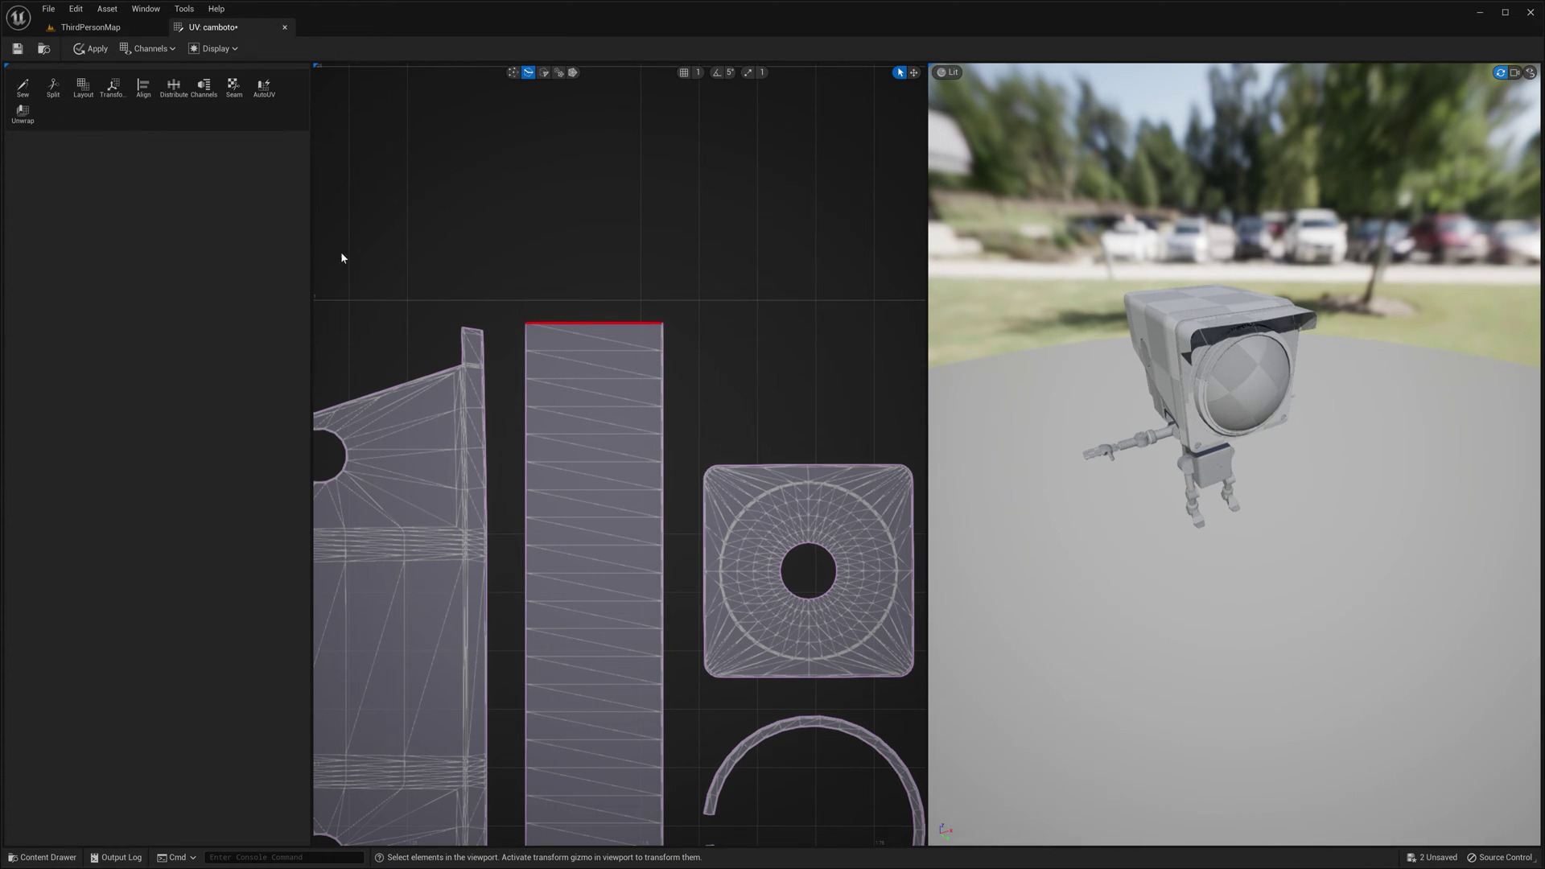
left_click(54, 89)
left_click(613, 323)
left_click(594, 327)
left_click(594, 326)
left_click(591, 334)
left_click_drag(600, 341, 627, 300)
left_click(413, 455)
left_click(395, 472)
left_click(377, 303)
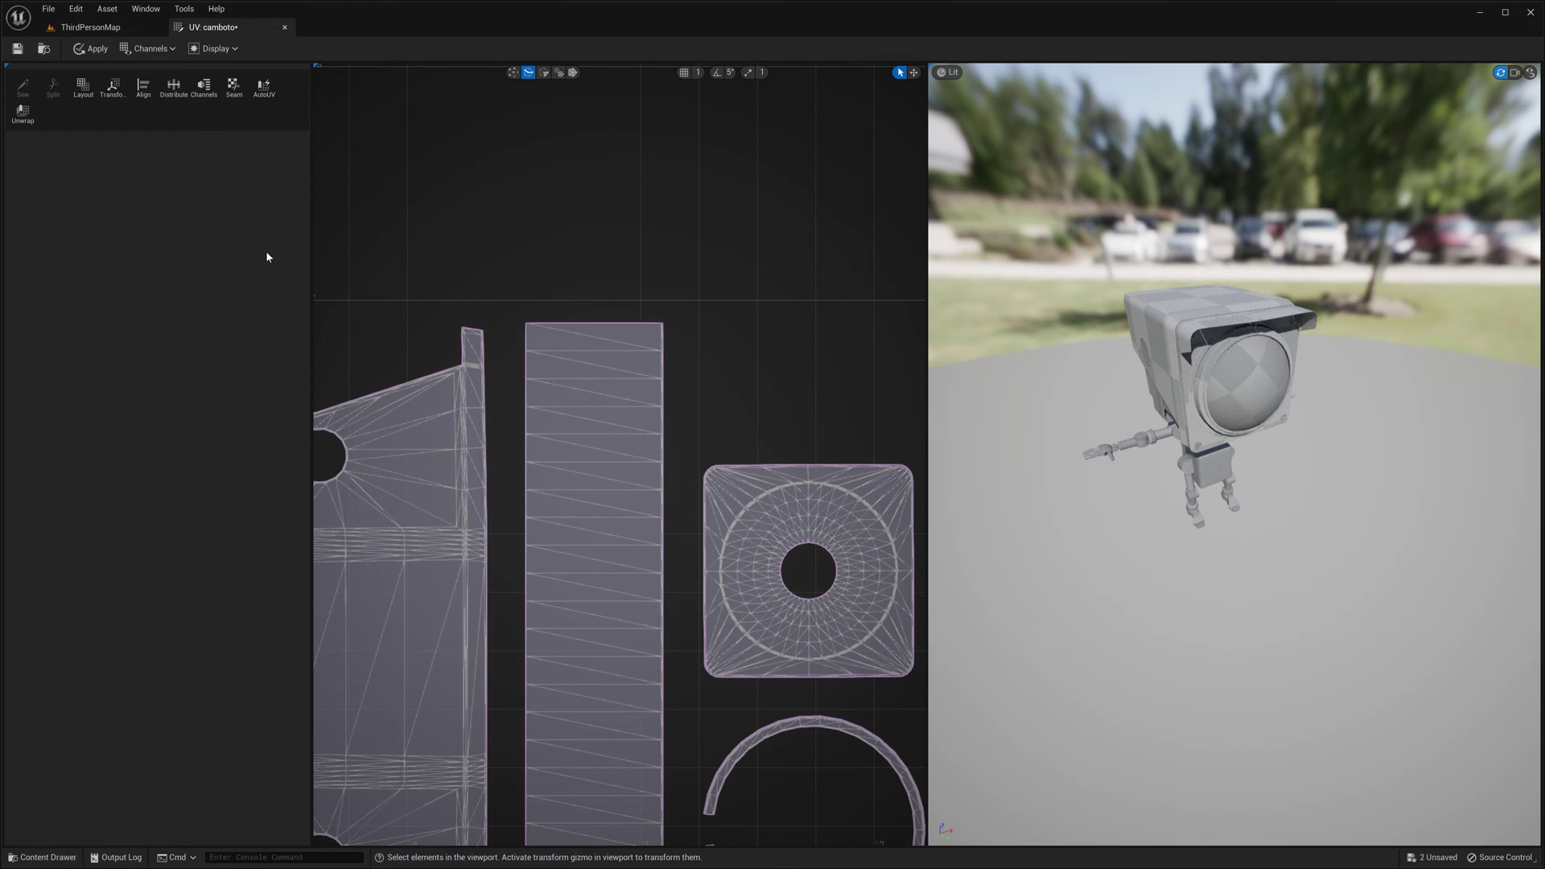
Step: Try repacking all UV islands with the Layout tool, inspect the packed result and undo it
left_click(82, 88)
scroll(620, 363, "down", 1)
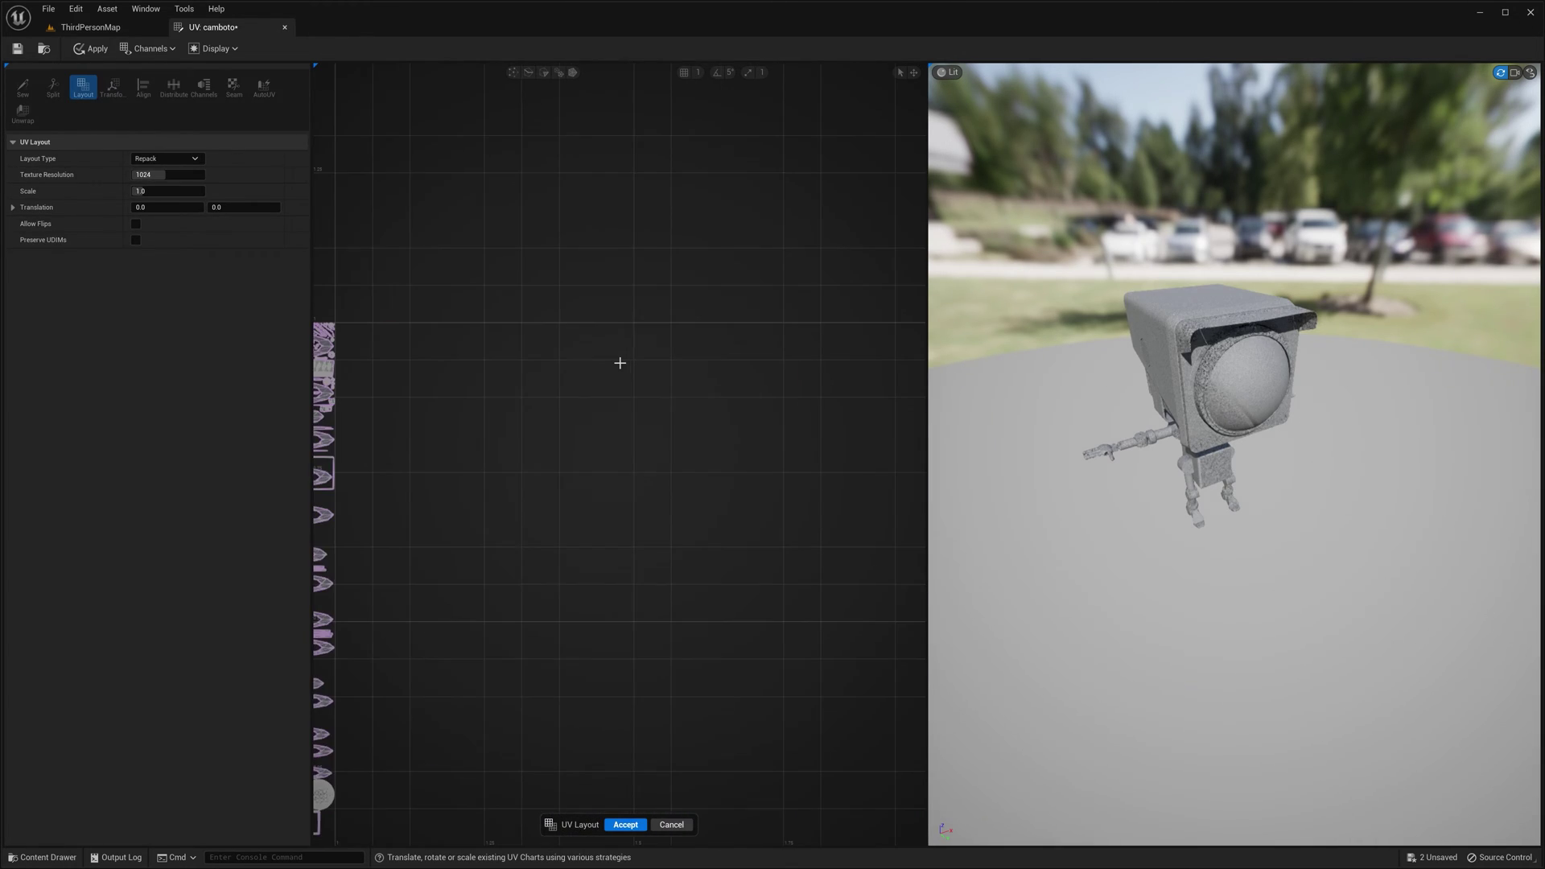
scroll(563, 361, "down", 3)
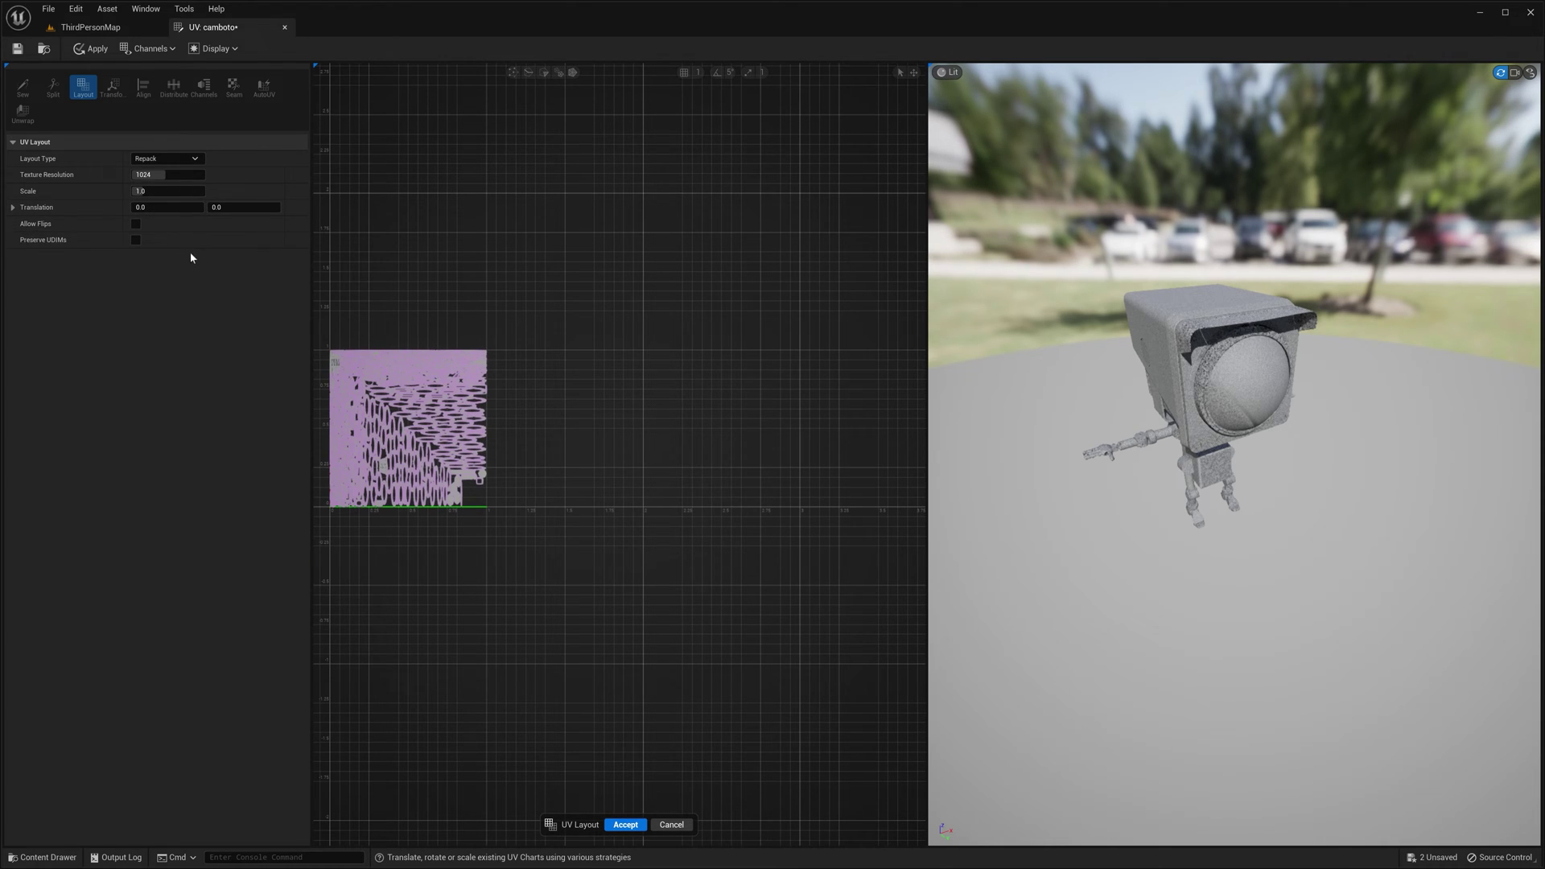
key("Escape")
key("ctrl+z")
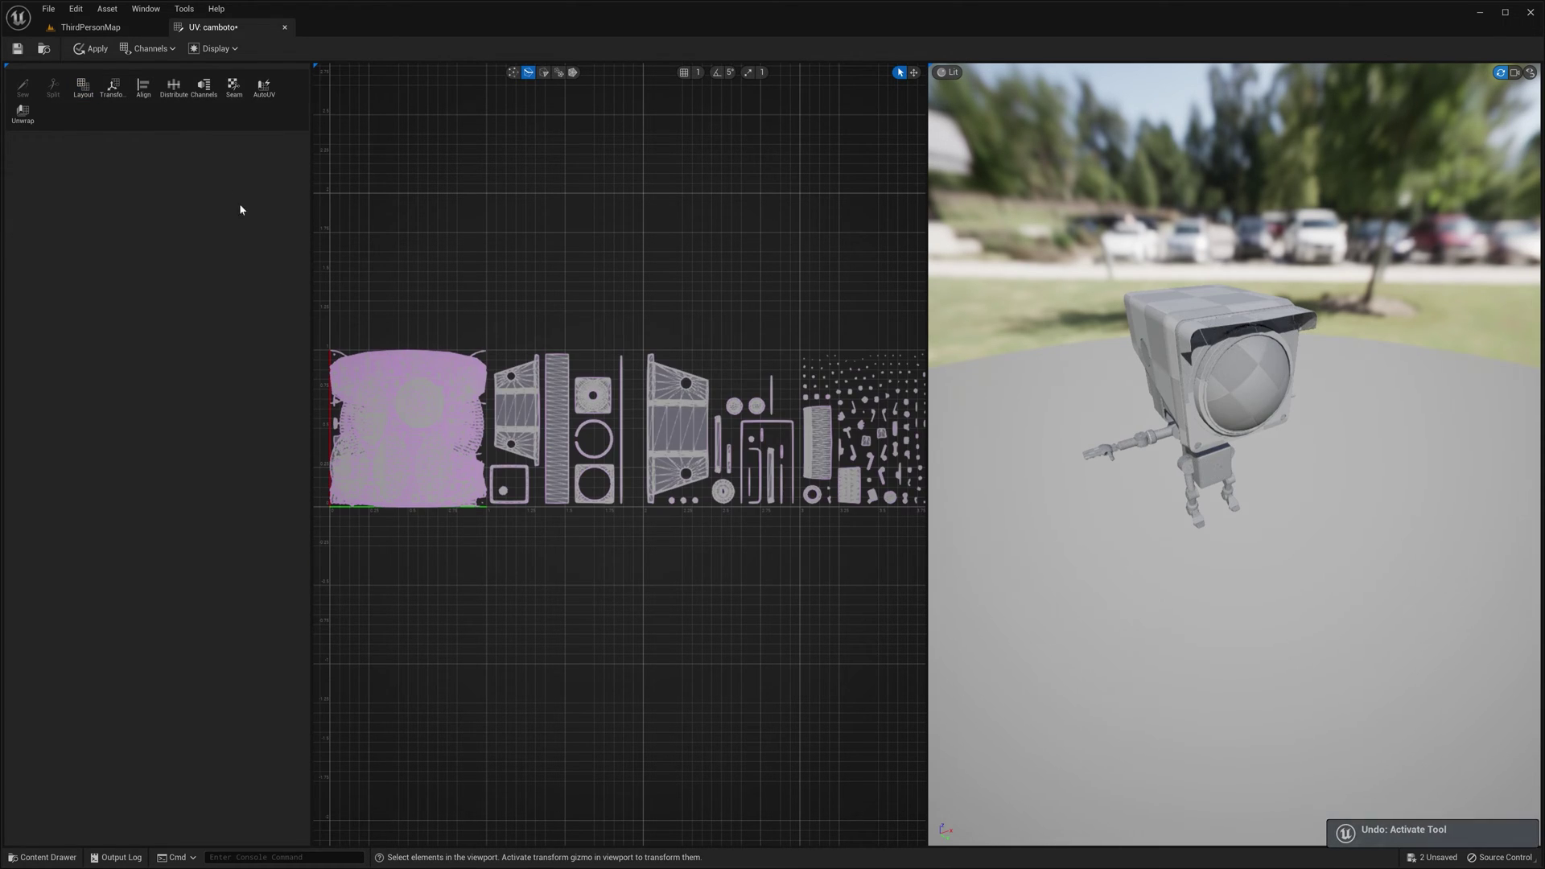
Step: Preview the Transform layout type with Preserve UDIMs enabled and return the layout type to Repack
left_click(89, 90)
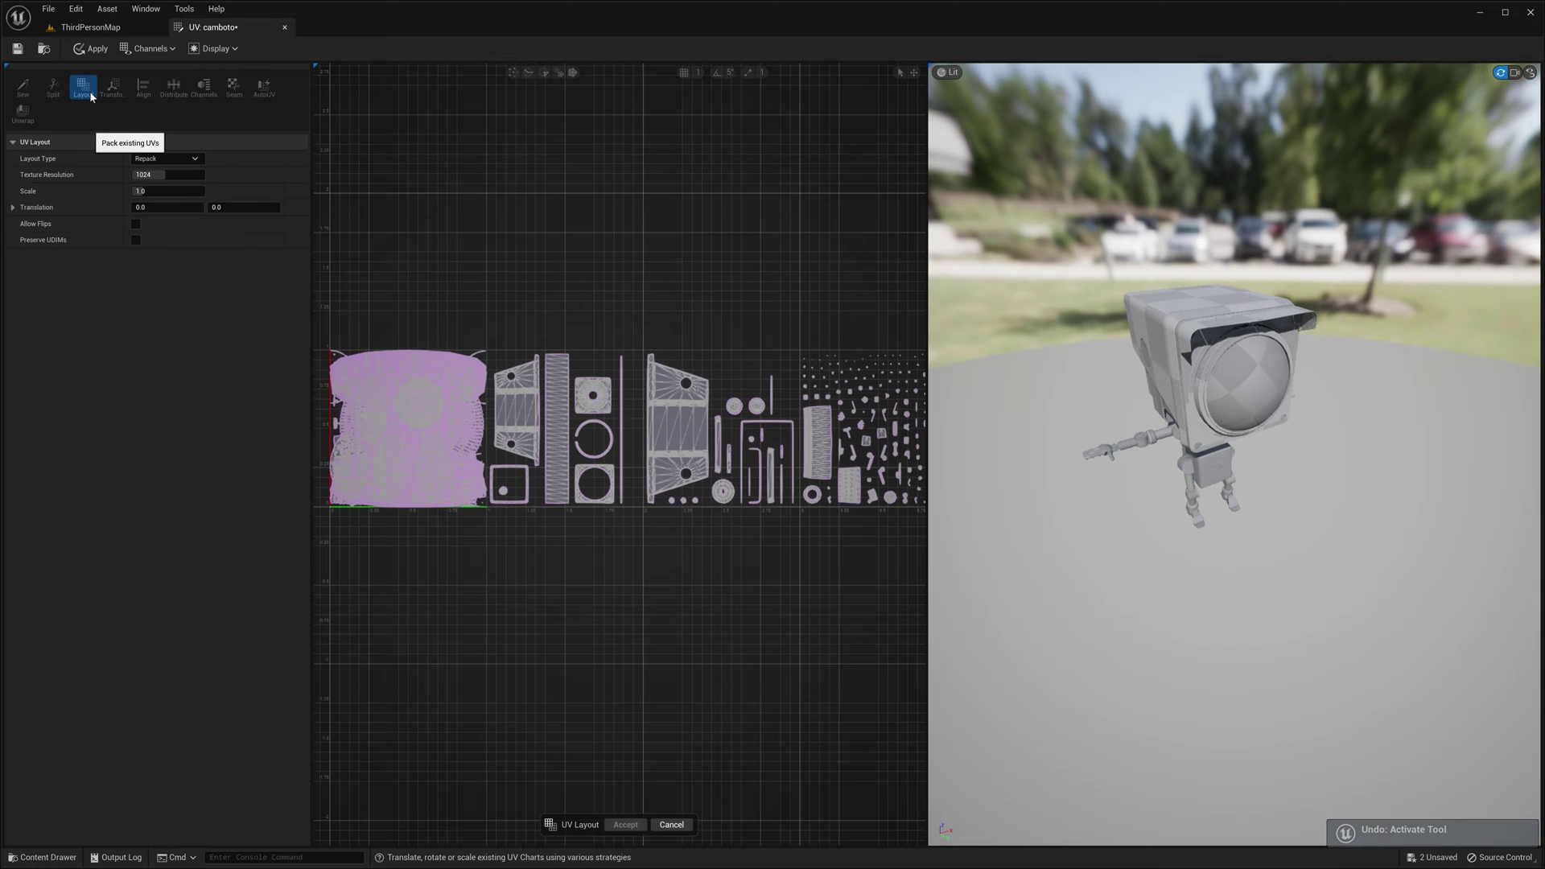
left_click(183, 158)
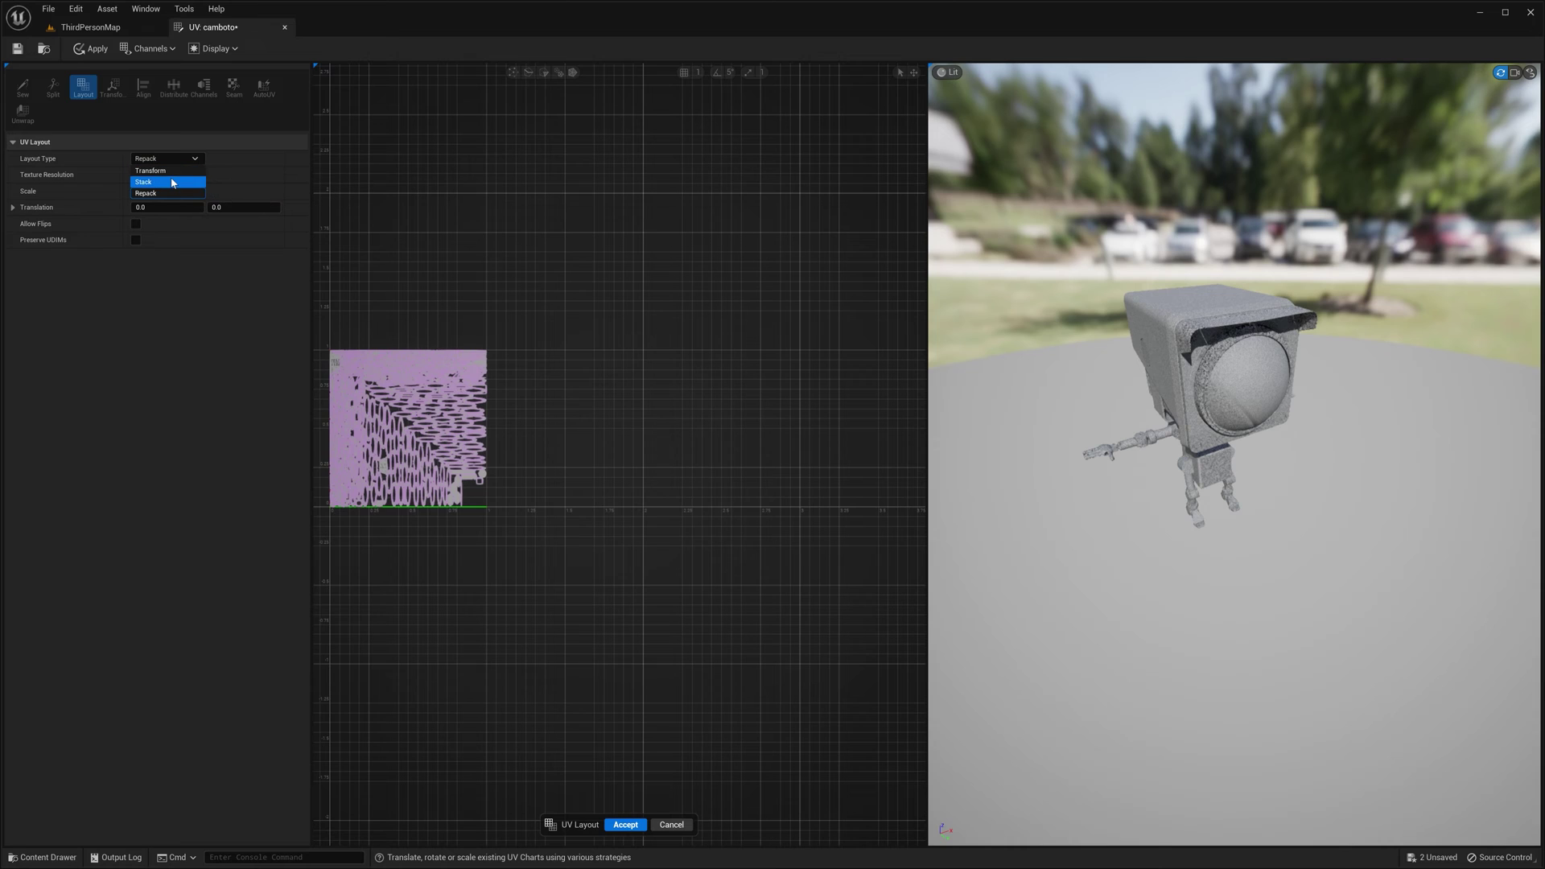
left_click(168, 171)
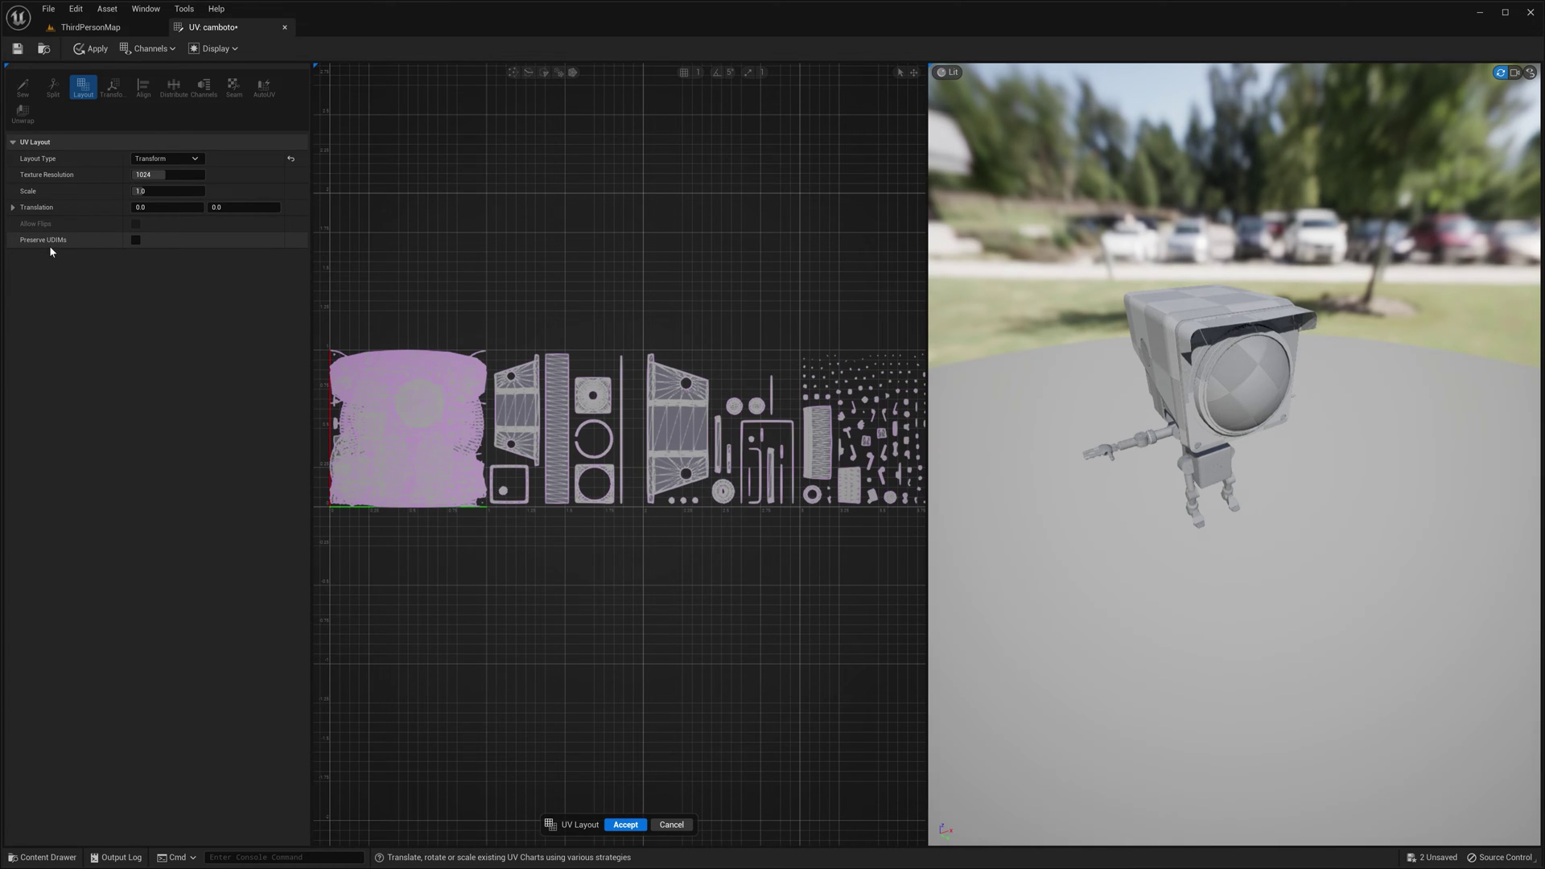
left_click(135, 239)
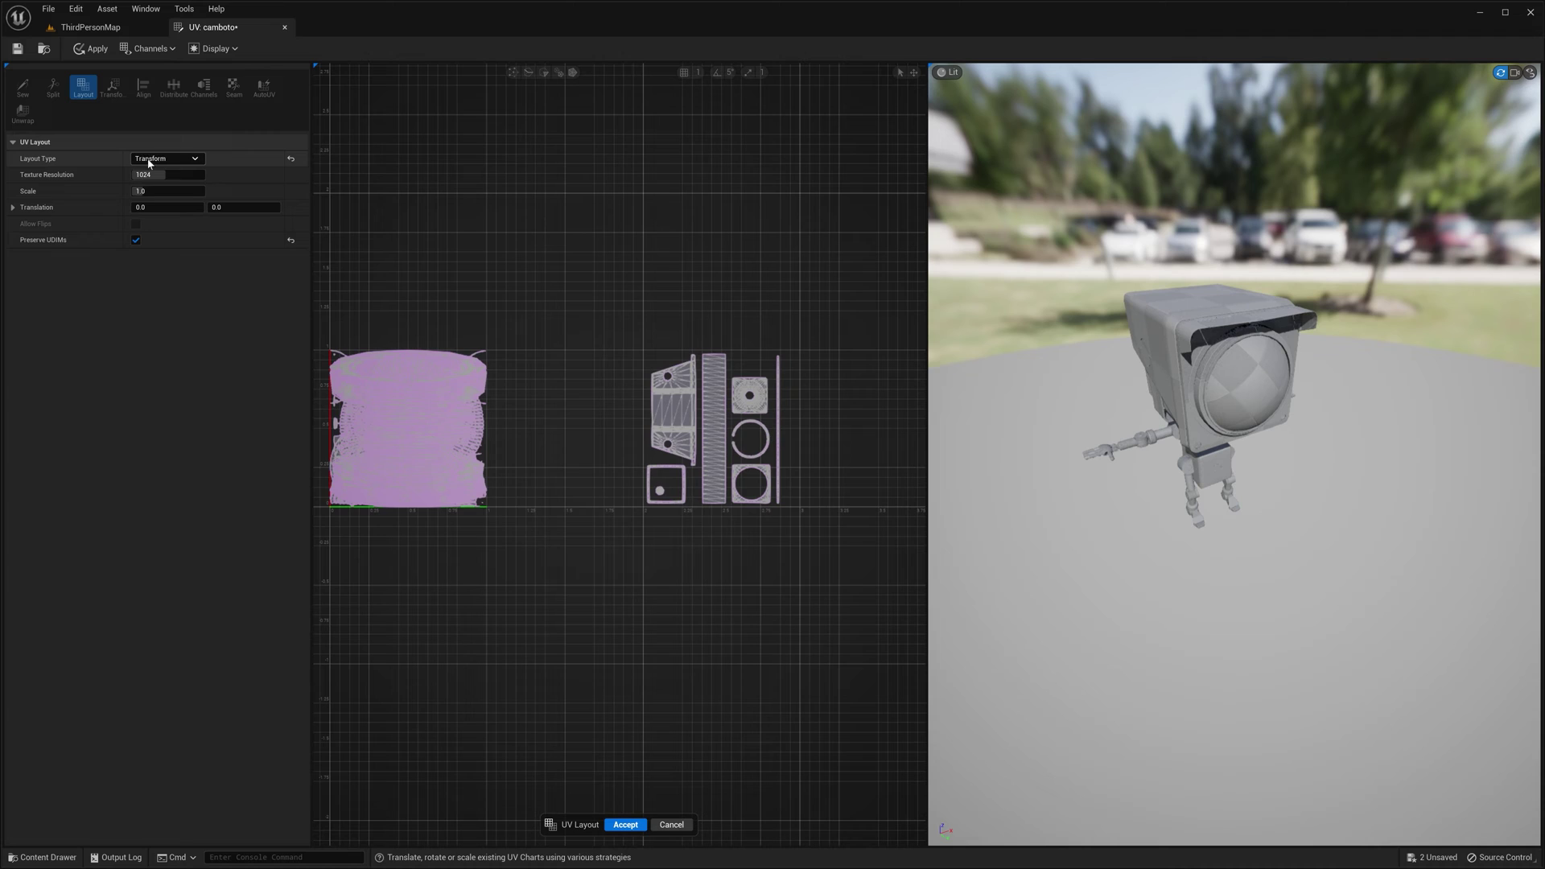
left_click(165, 158)
left_click(149, 193)
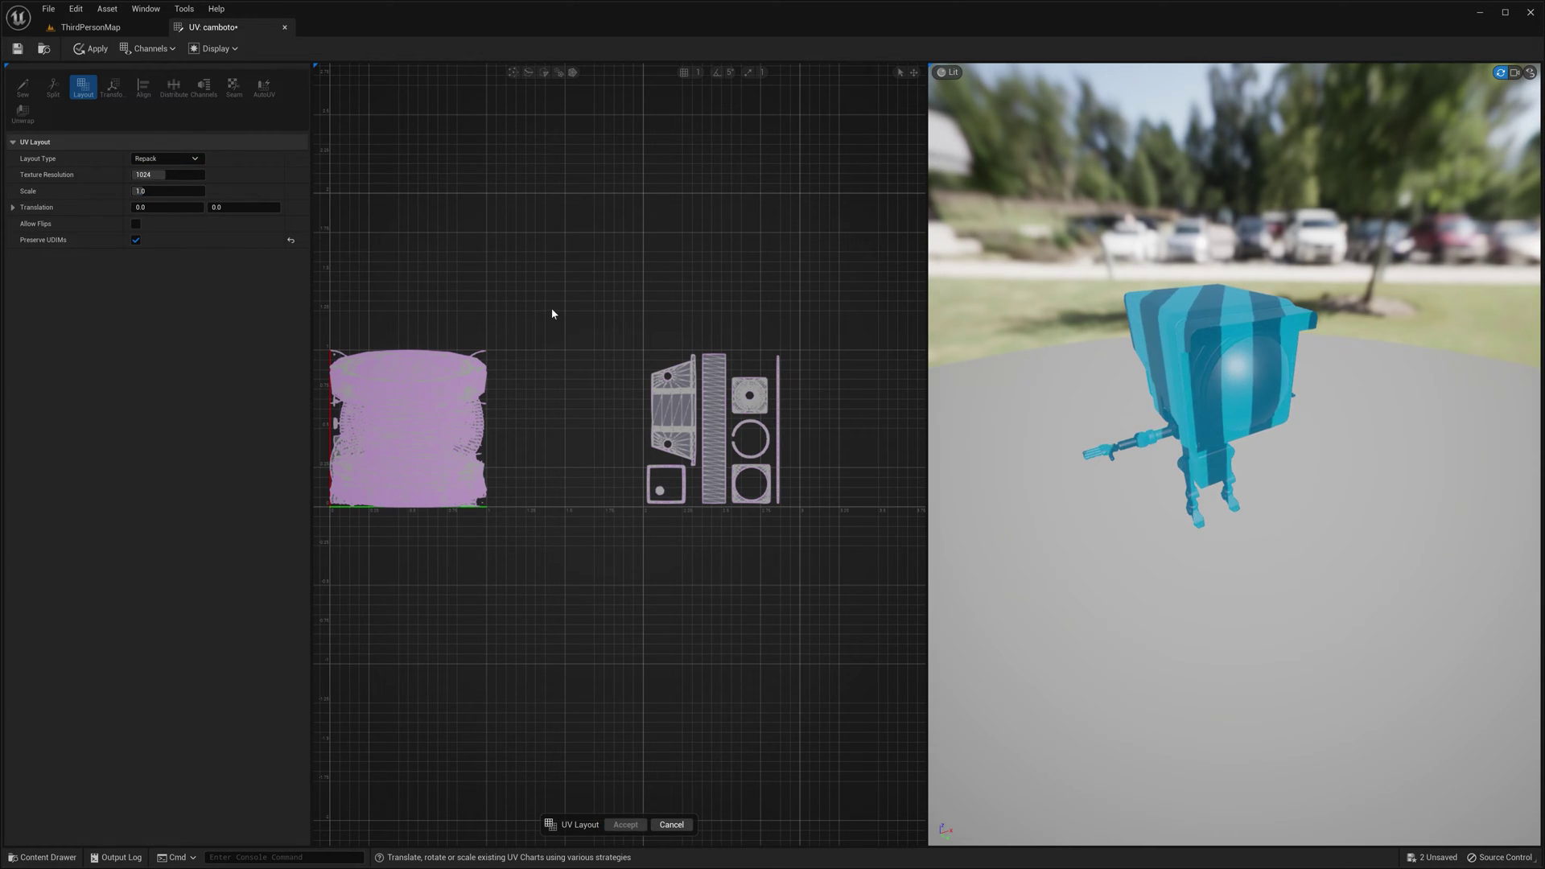
Step: Examine the repacked islands across the UDIM tiles up close and from afar, and cancel the layout
scroll(562, 308, "down", 3)
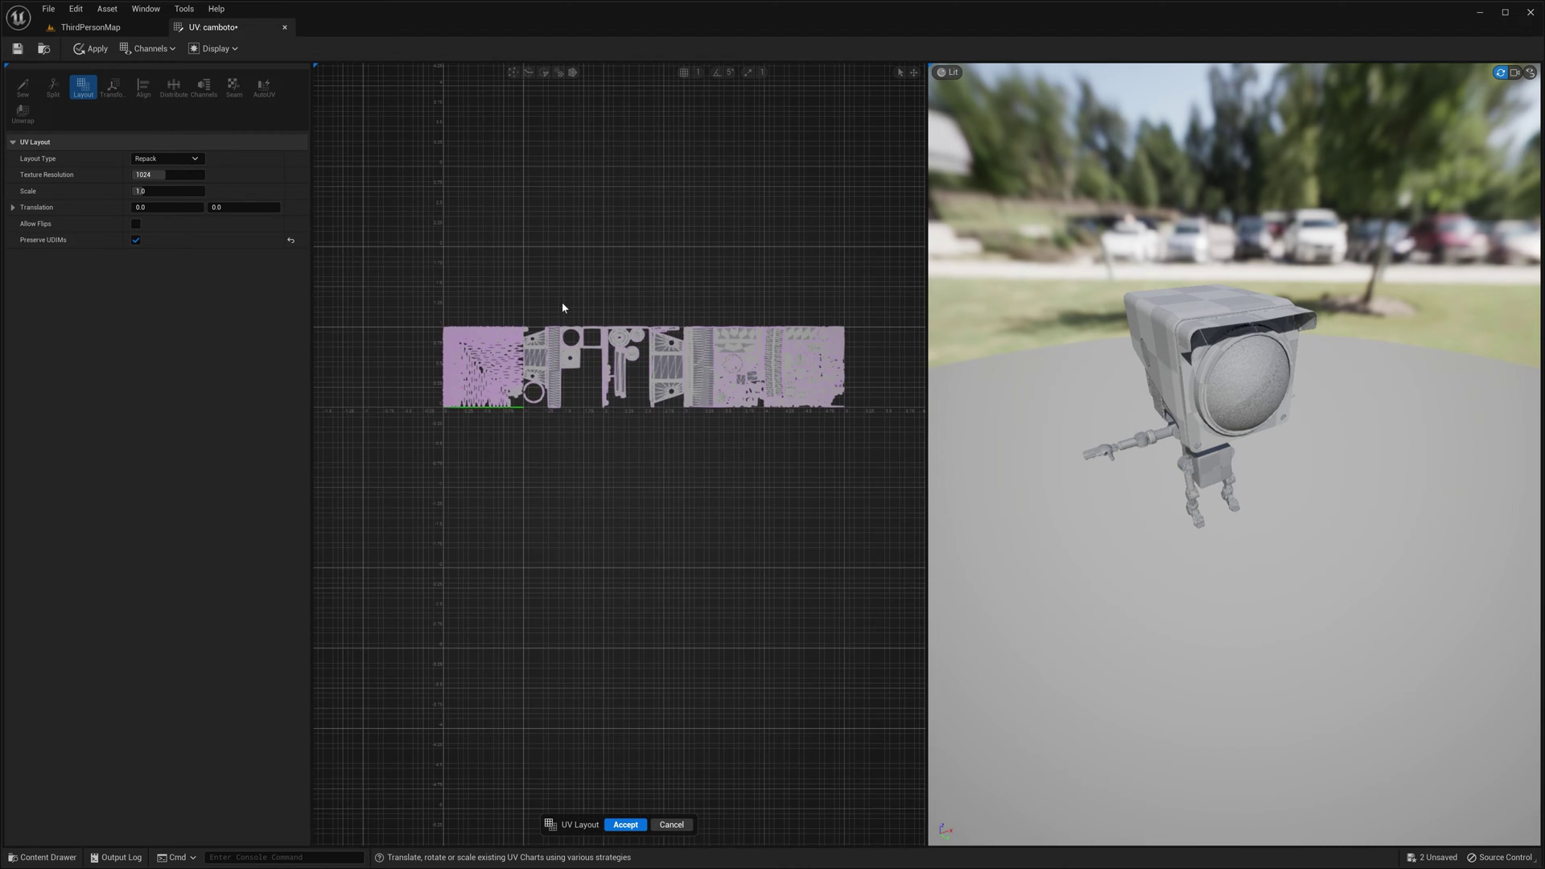
scroll(562, 307, "up", 4)
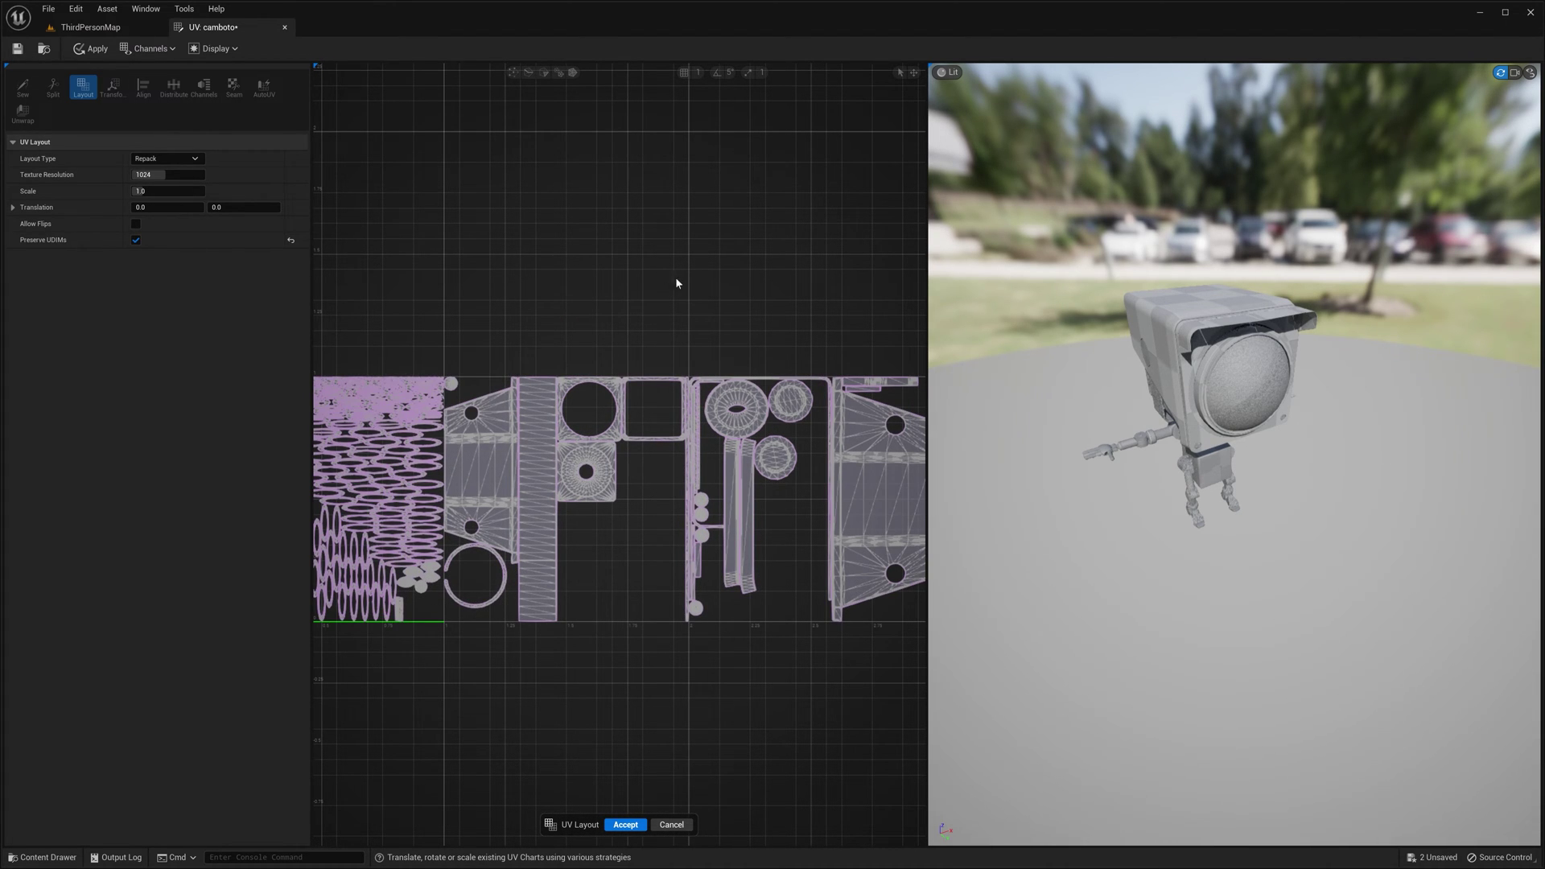
scroll(583, 306, "down", 3)
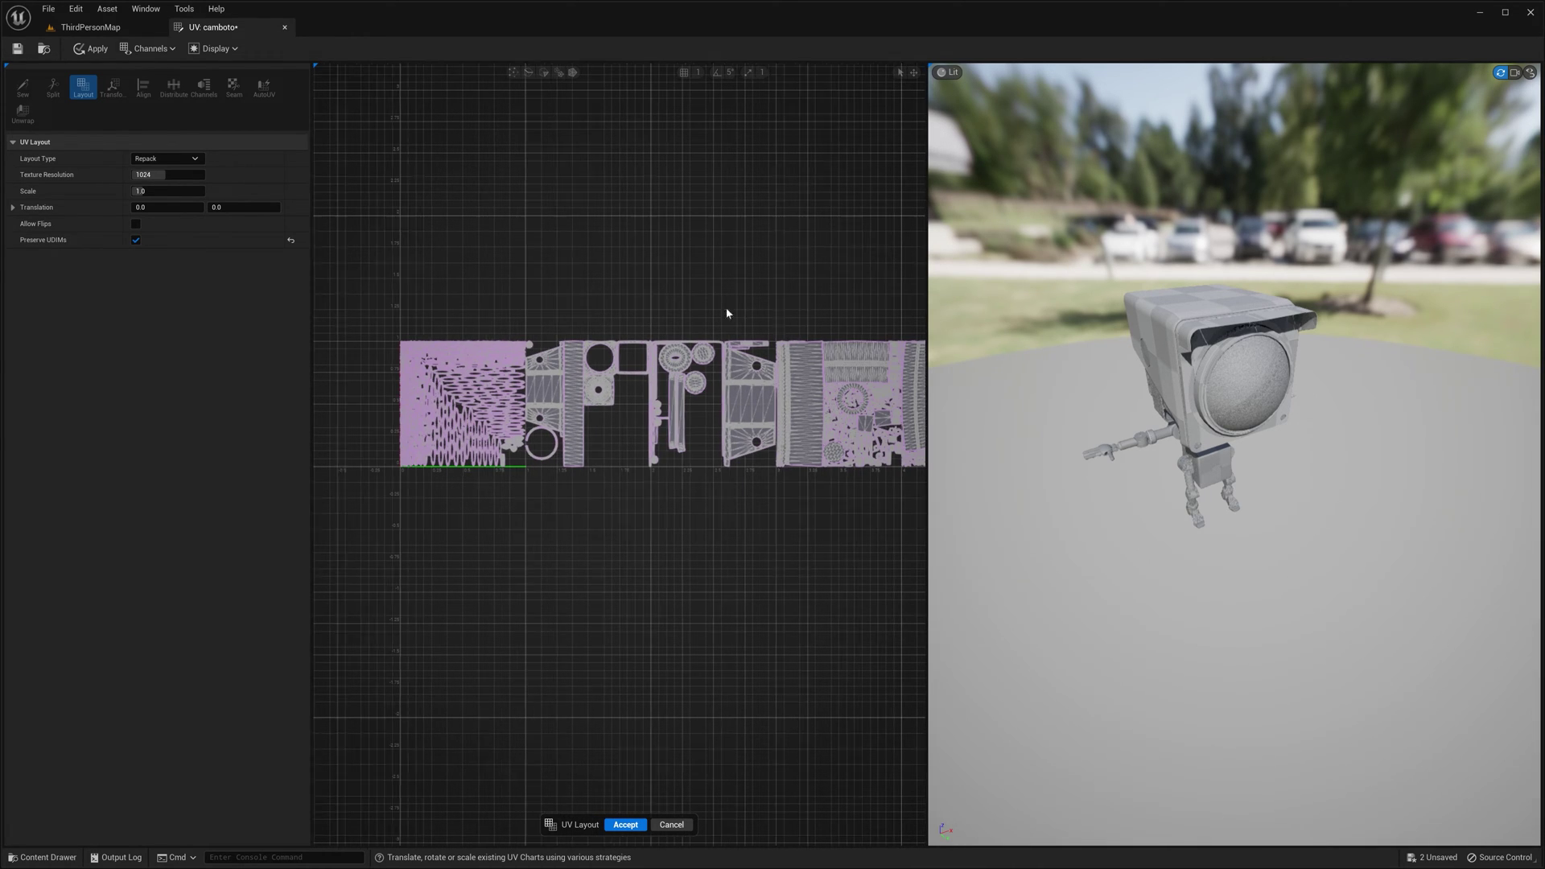
right_click_drag(727, 314, 549, 320)
right_click_drag(663, 311, 590, 315)
scroll(703, 398, "up", 5)
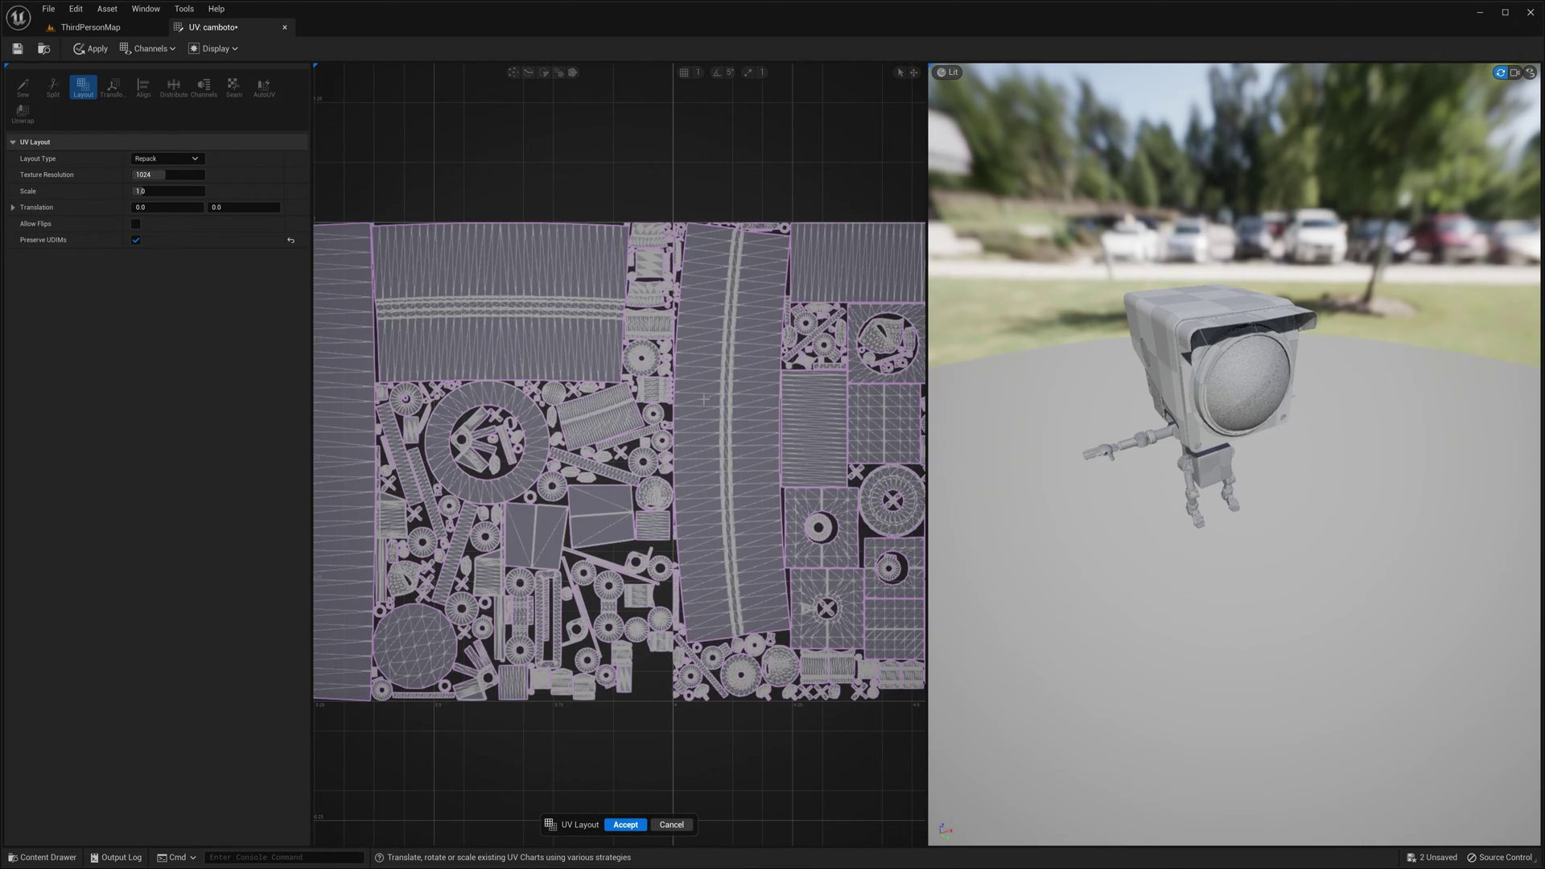
scroll(704, 398, "down", 5)
scroll(703, 398, "up", 5)
scroll(611, 392, "down", 2)
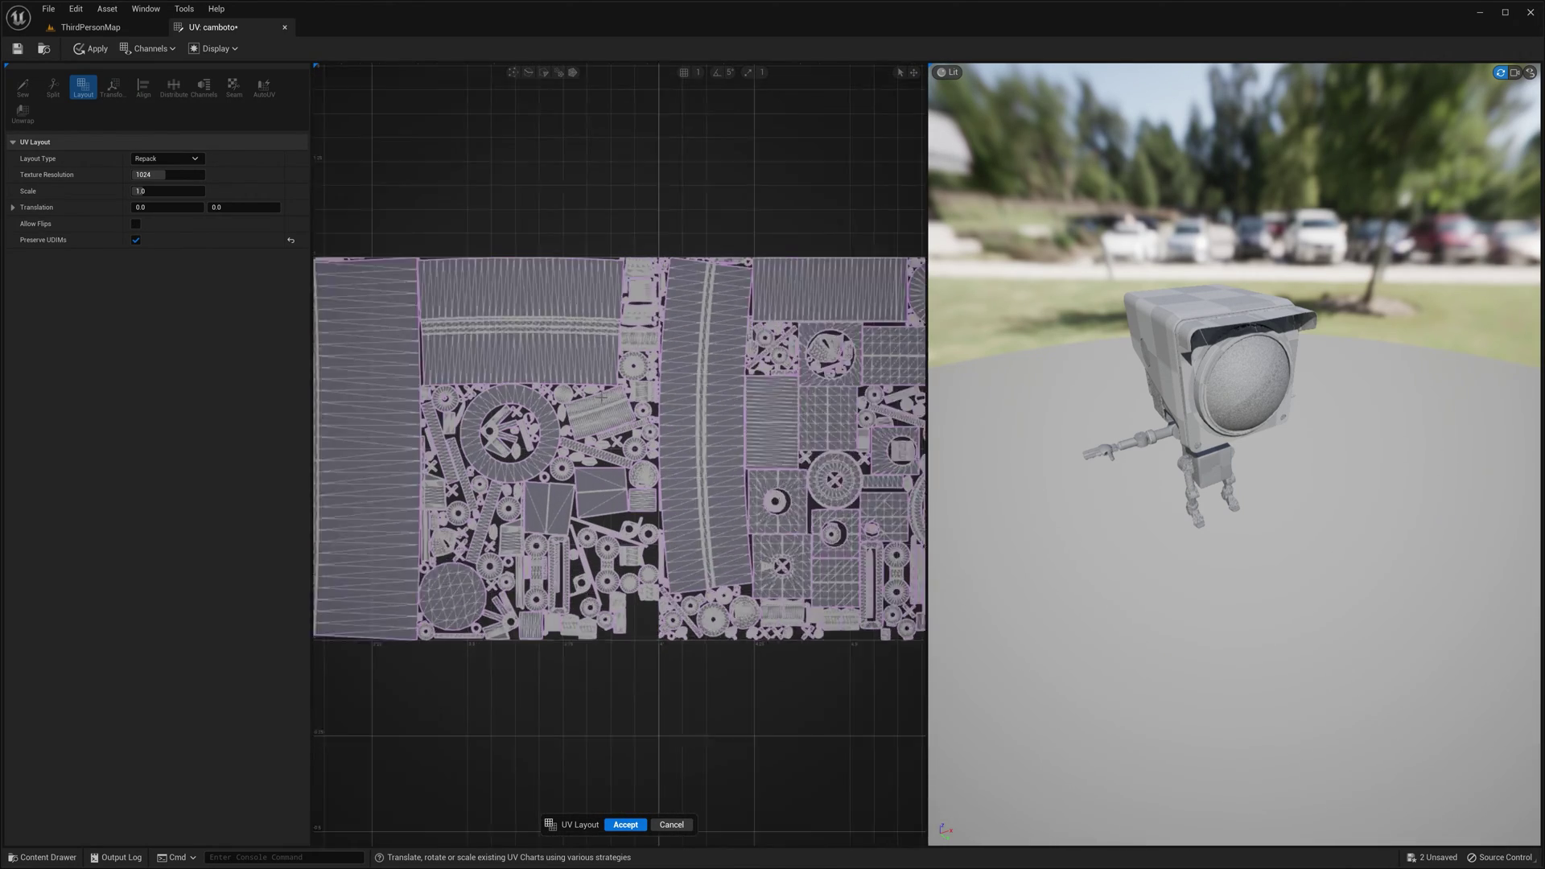
scroll(612, 392, "up", 2)
scroll(612, 392, "down", 3)
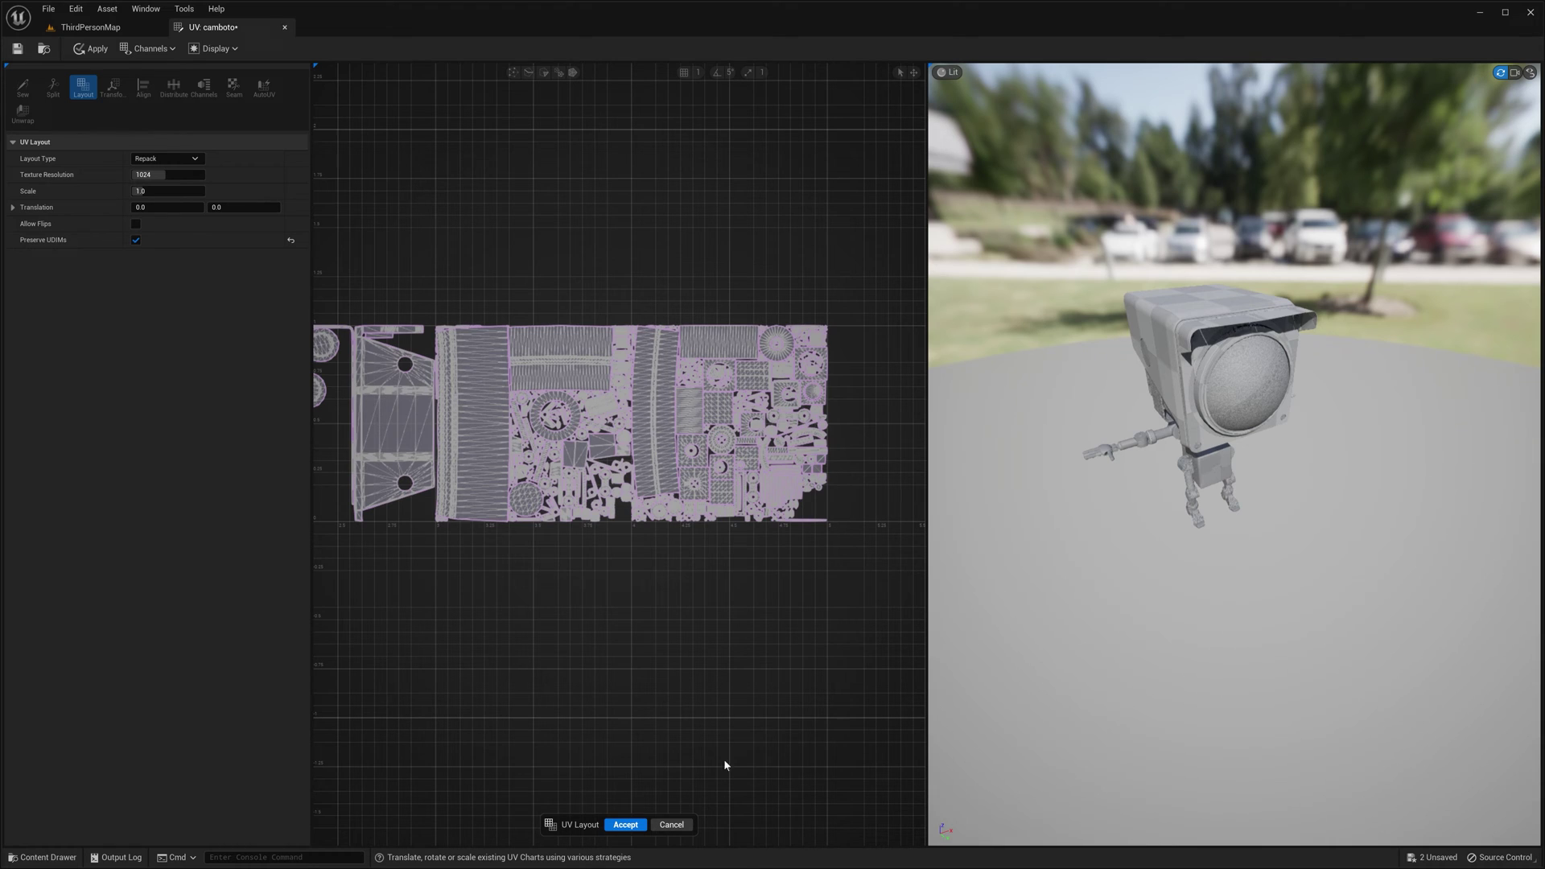
left_click(673, 825)
Step: Preview the Repack layout again with Preserve UDIMs on and check how islands fill each tile
right_click_drag(550, 588, 657, 608)
left_click(87, 97)
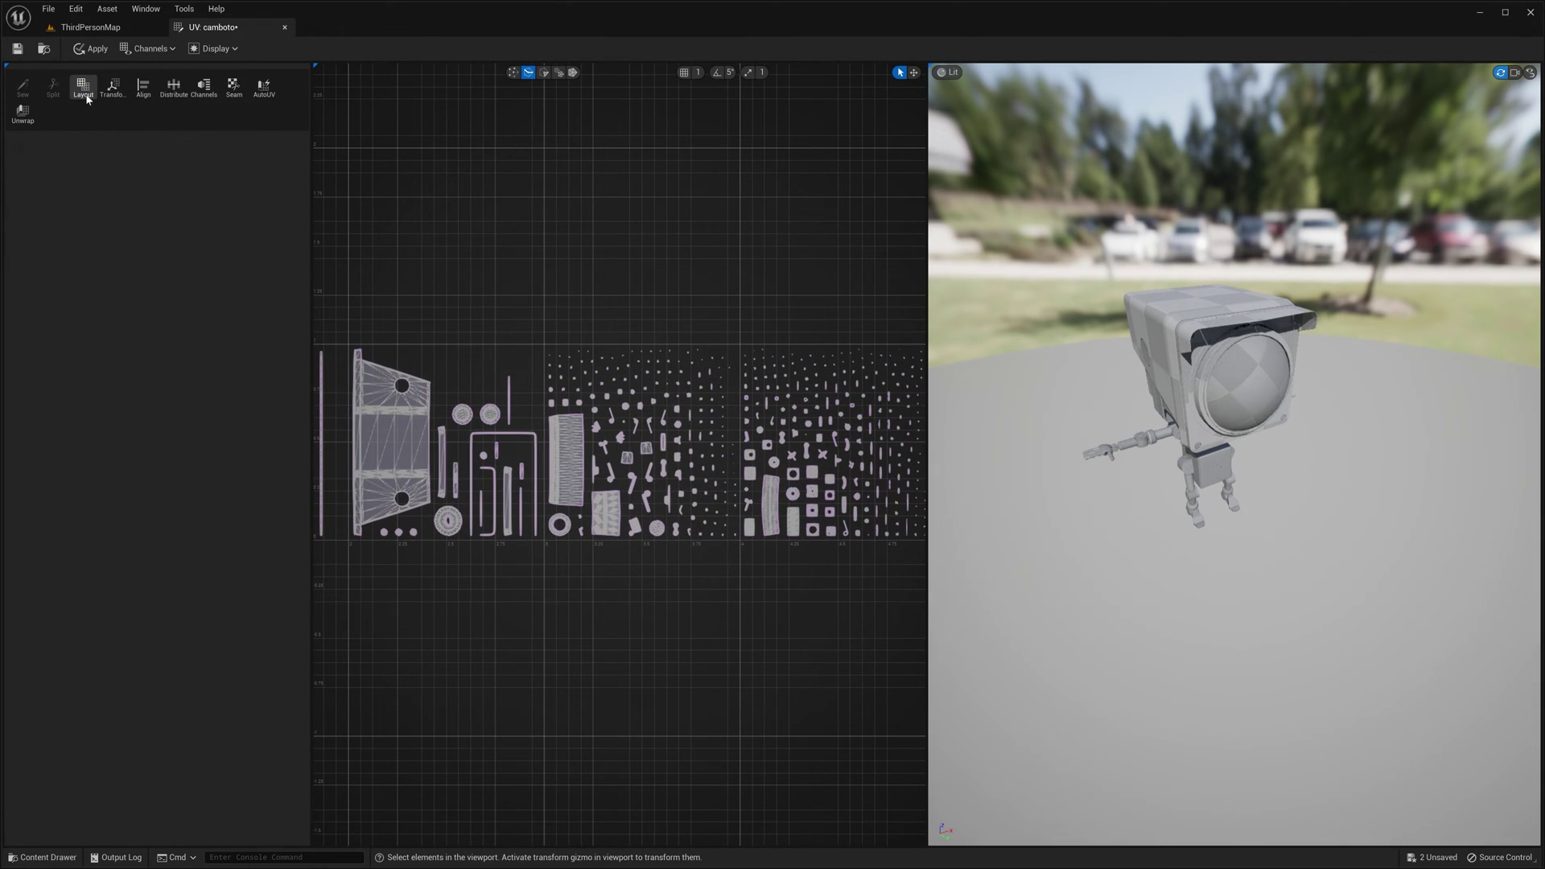
left_click(179, 158)
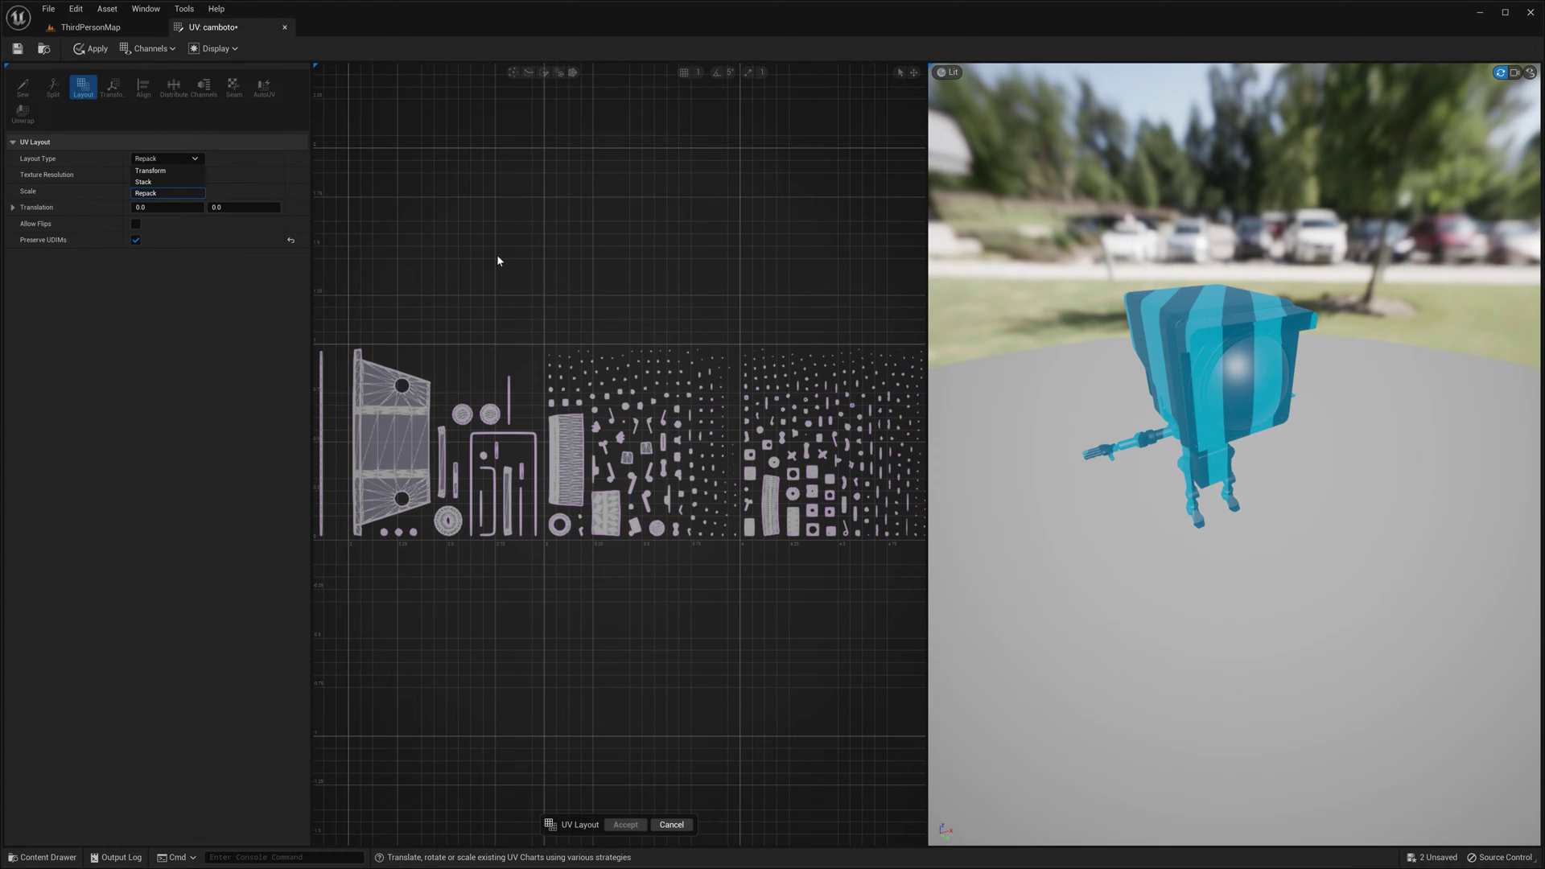
left_click(161, 193)
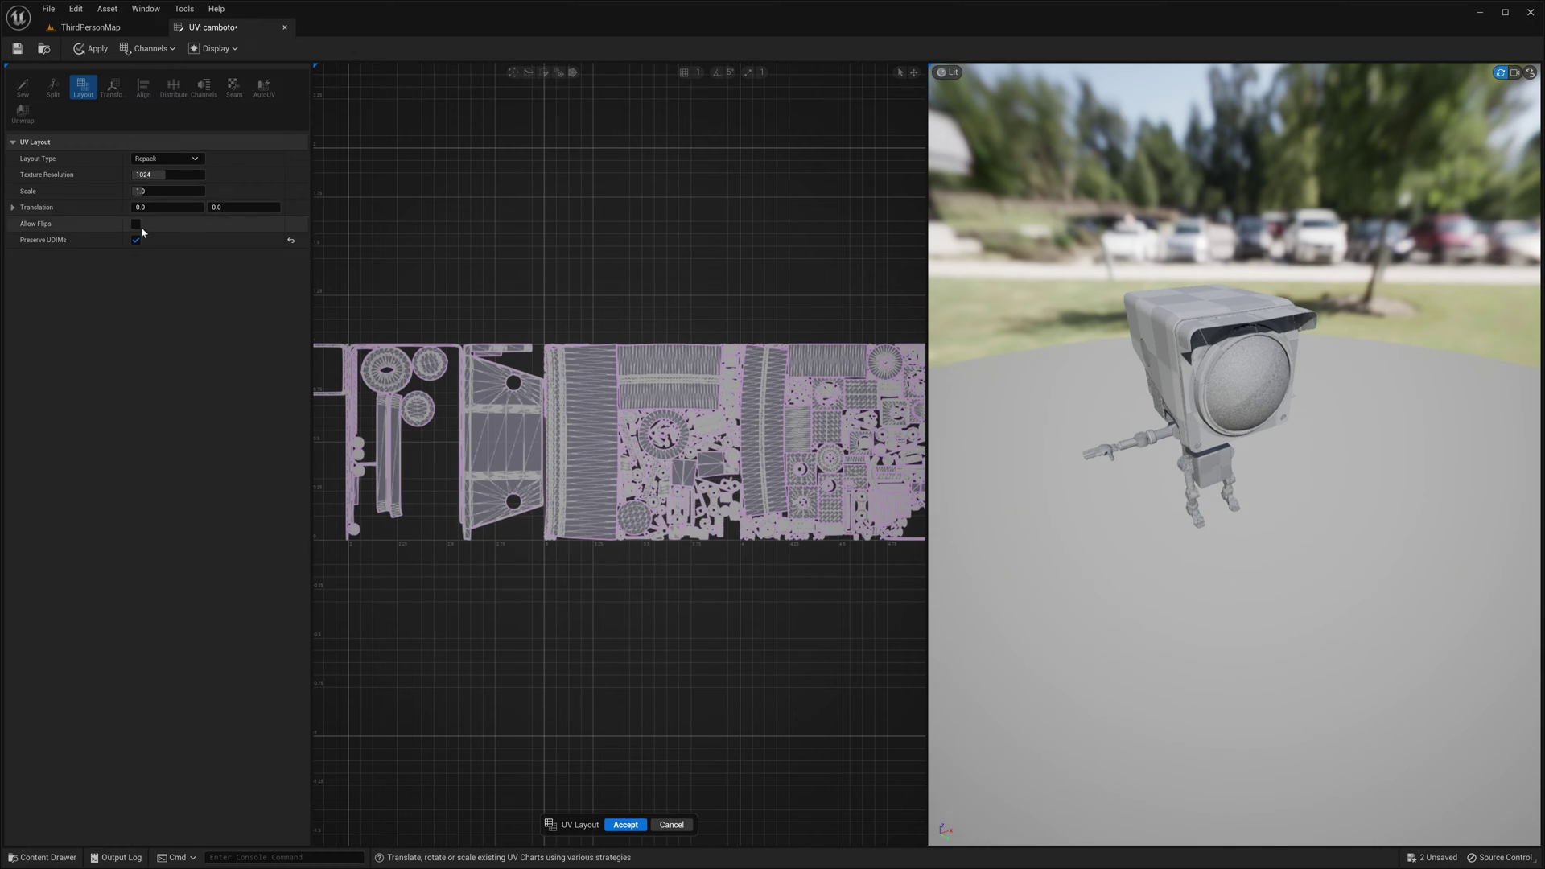
mouse_move(545, 255)
right_mouse_down()
mouse_move(643, 256)
mouse_move(557, 246)
mouse_move(538, 228)
right_mouse_up()
scroll(609, 254, "down", 4)
scroll(608, 249, "up", 3)
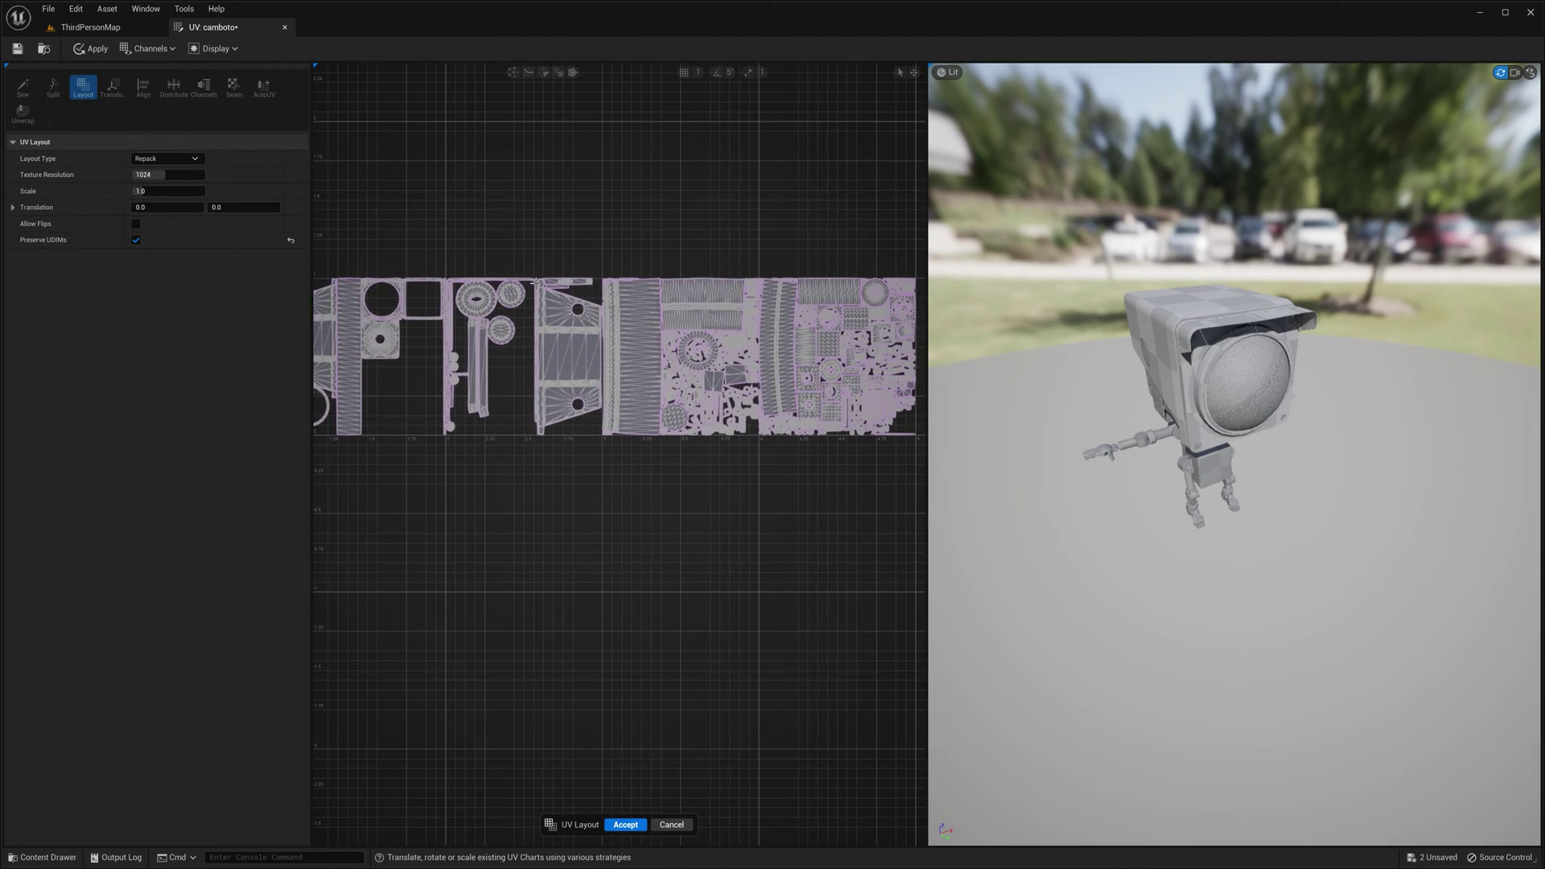
scroll(547, 307, "up", 2)
scroll(483, 265, "down", 3)
scroll(428, 237, "up", 2)
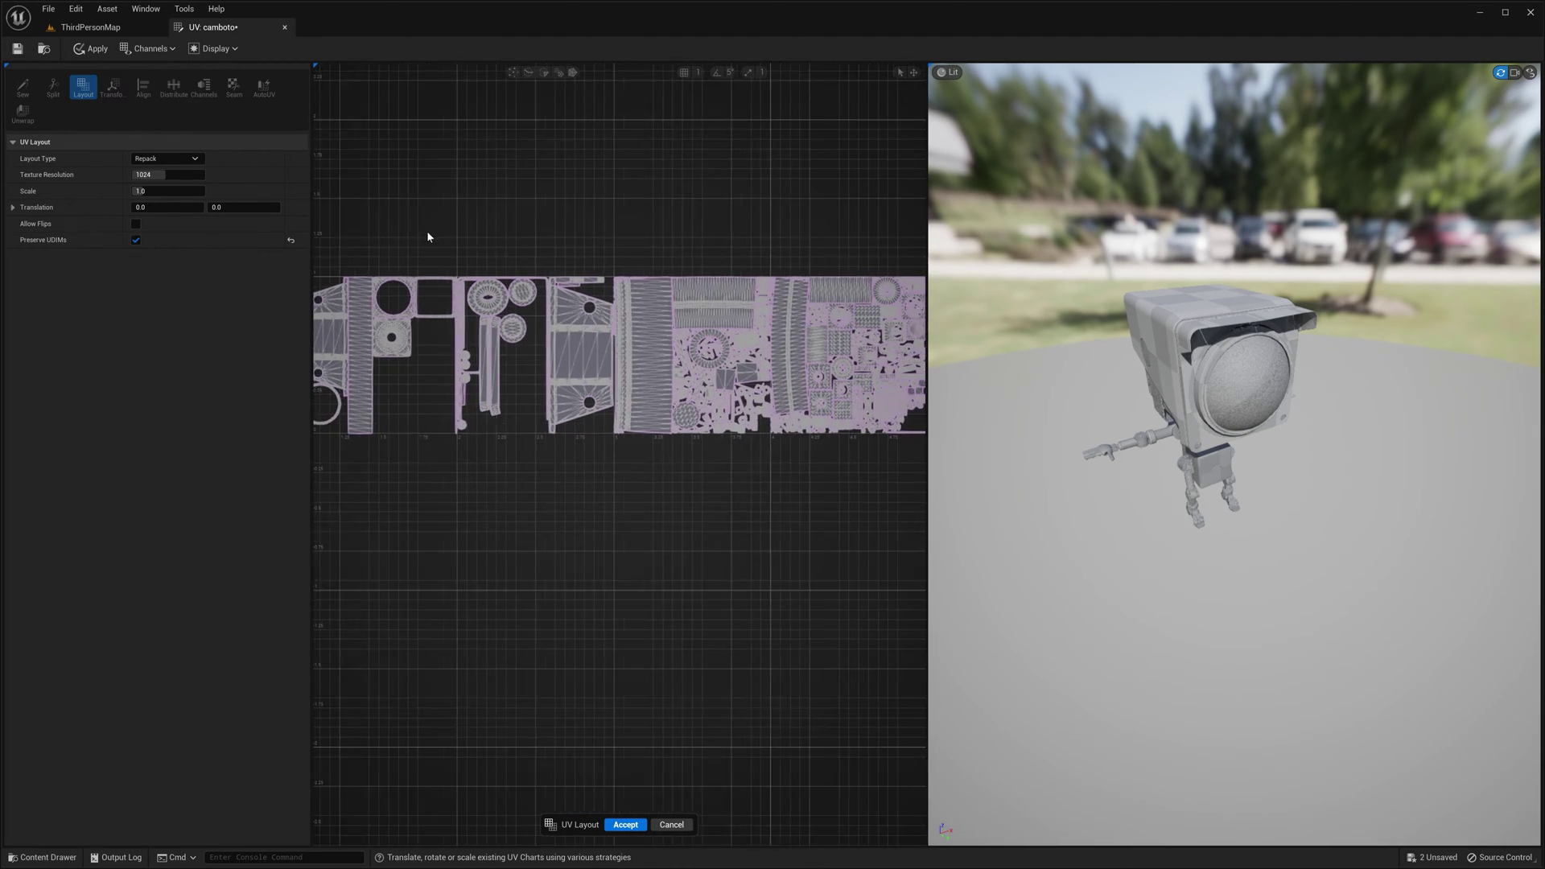
right_click_drag(426, 236, 485, 303)
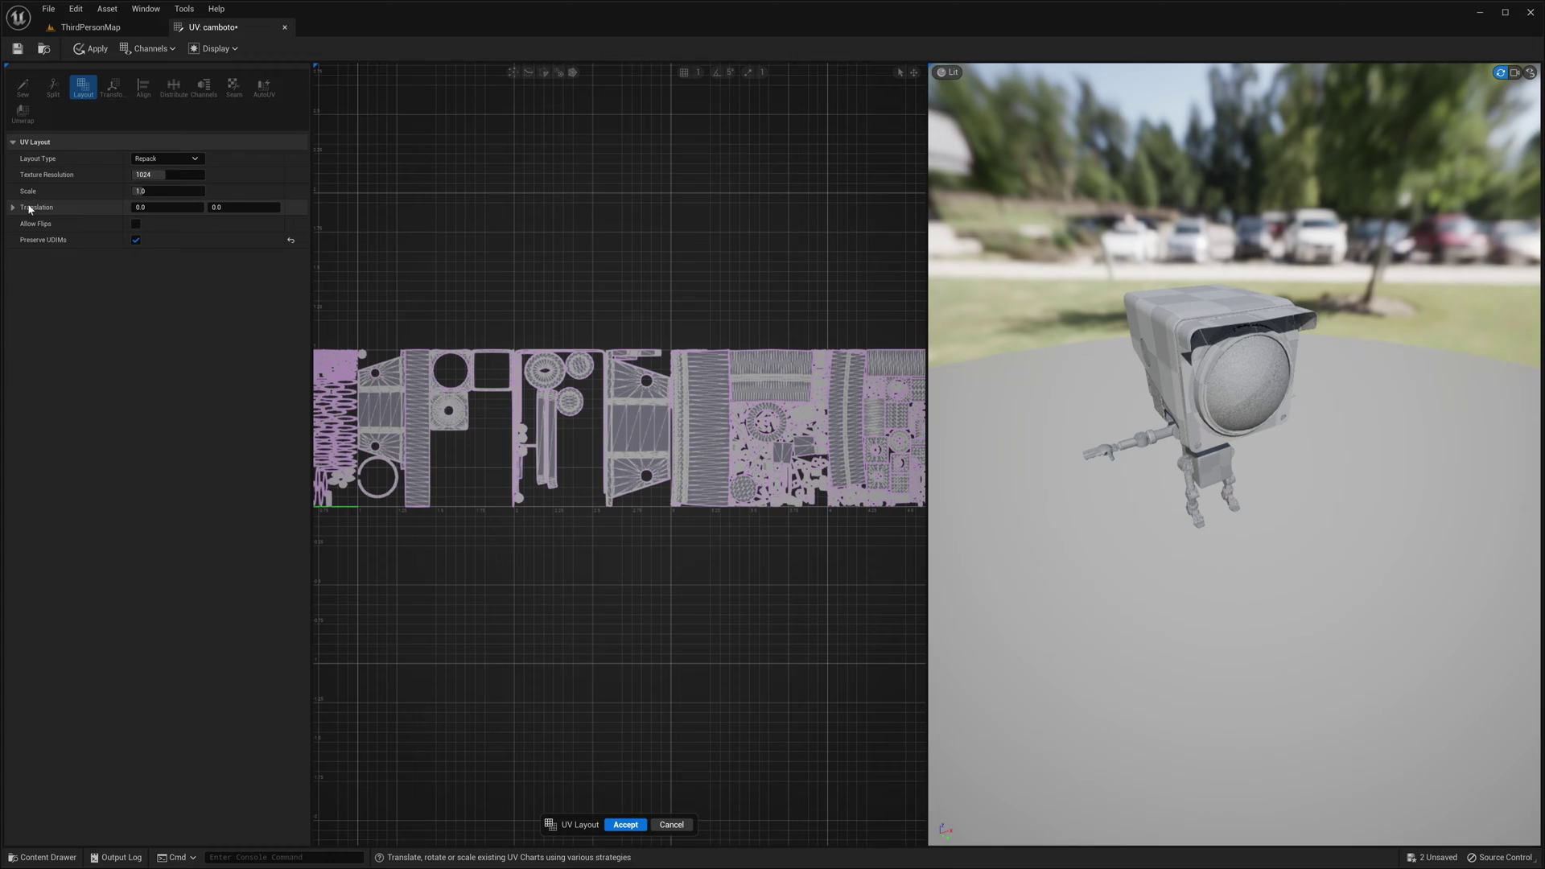
Step: Try a layout scale of 1.6272, check the islands' fit in the tiles, and reset the scale to 1
left_click_drag(153, 195, 173, 194)
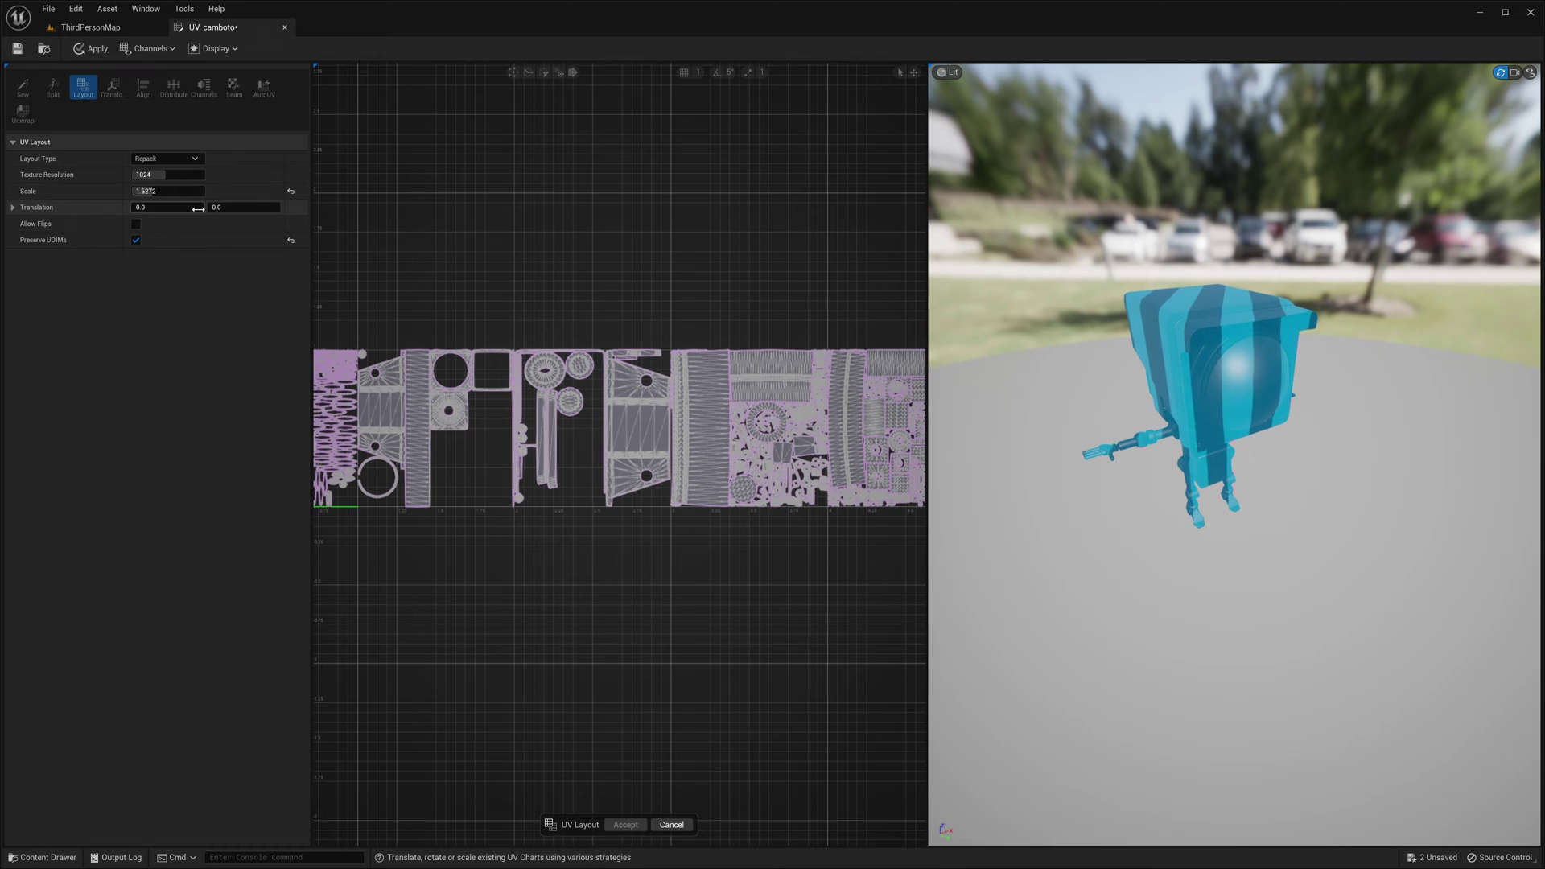
scroll(419, 250, "down", 3)
scroll(419, 249, "up", 2)
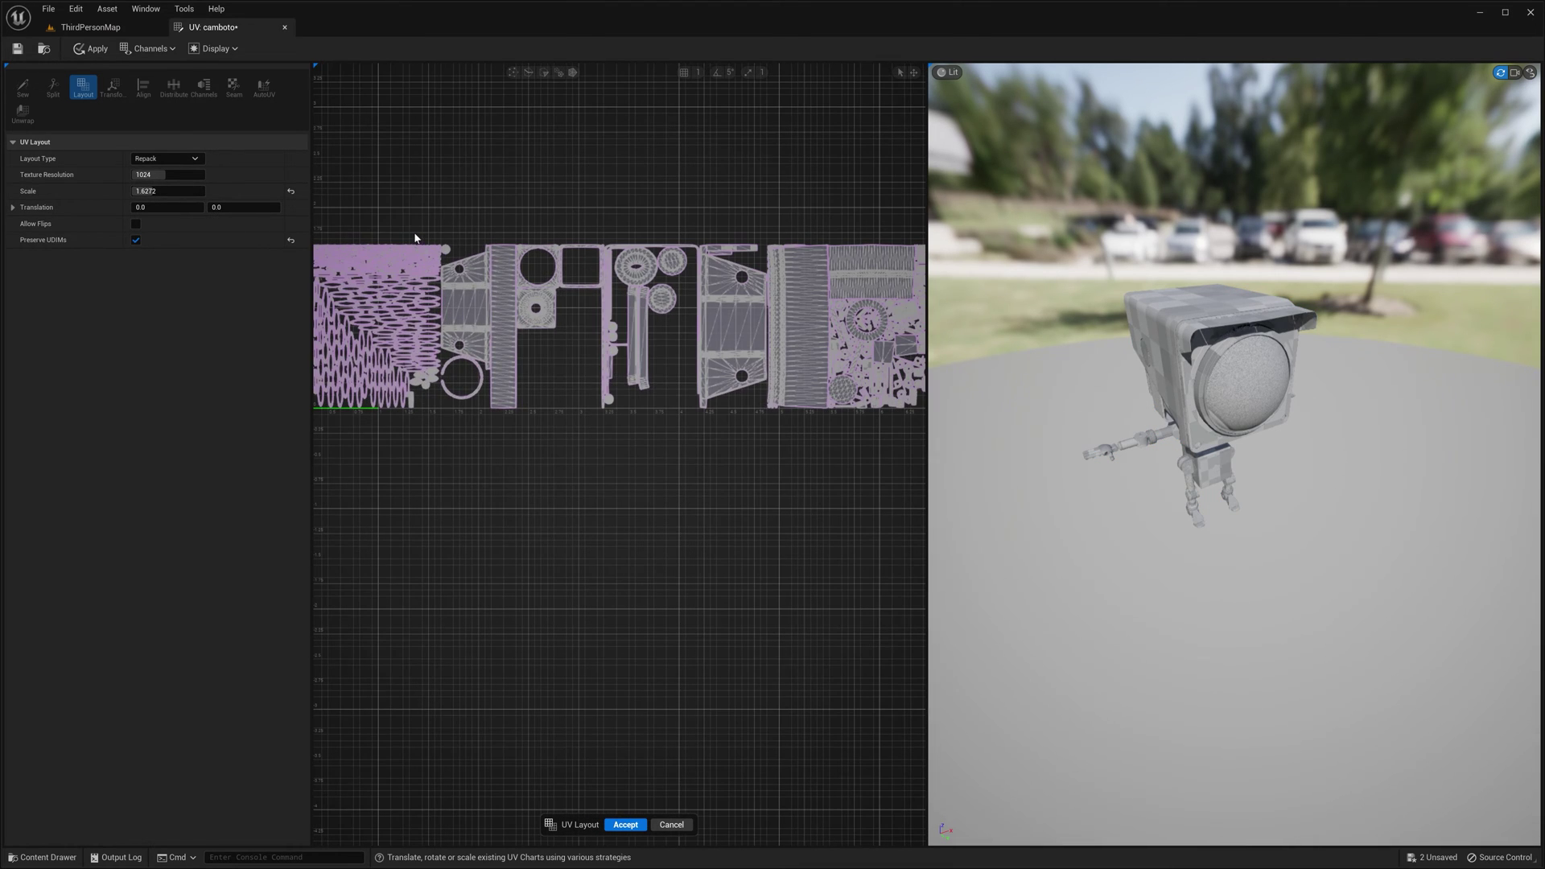
left_click(167, 191)
type("1")
key("Return")
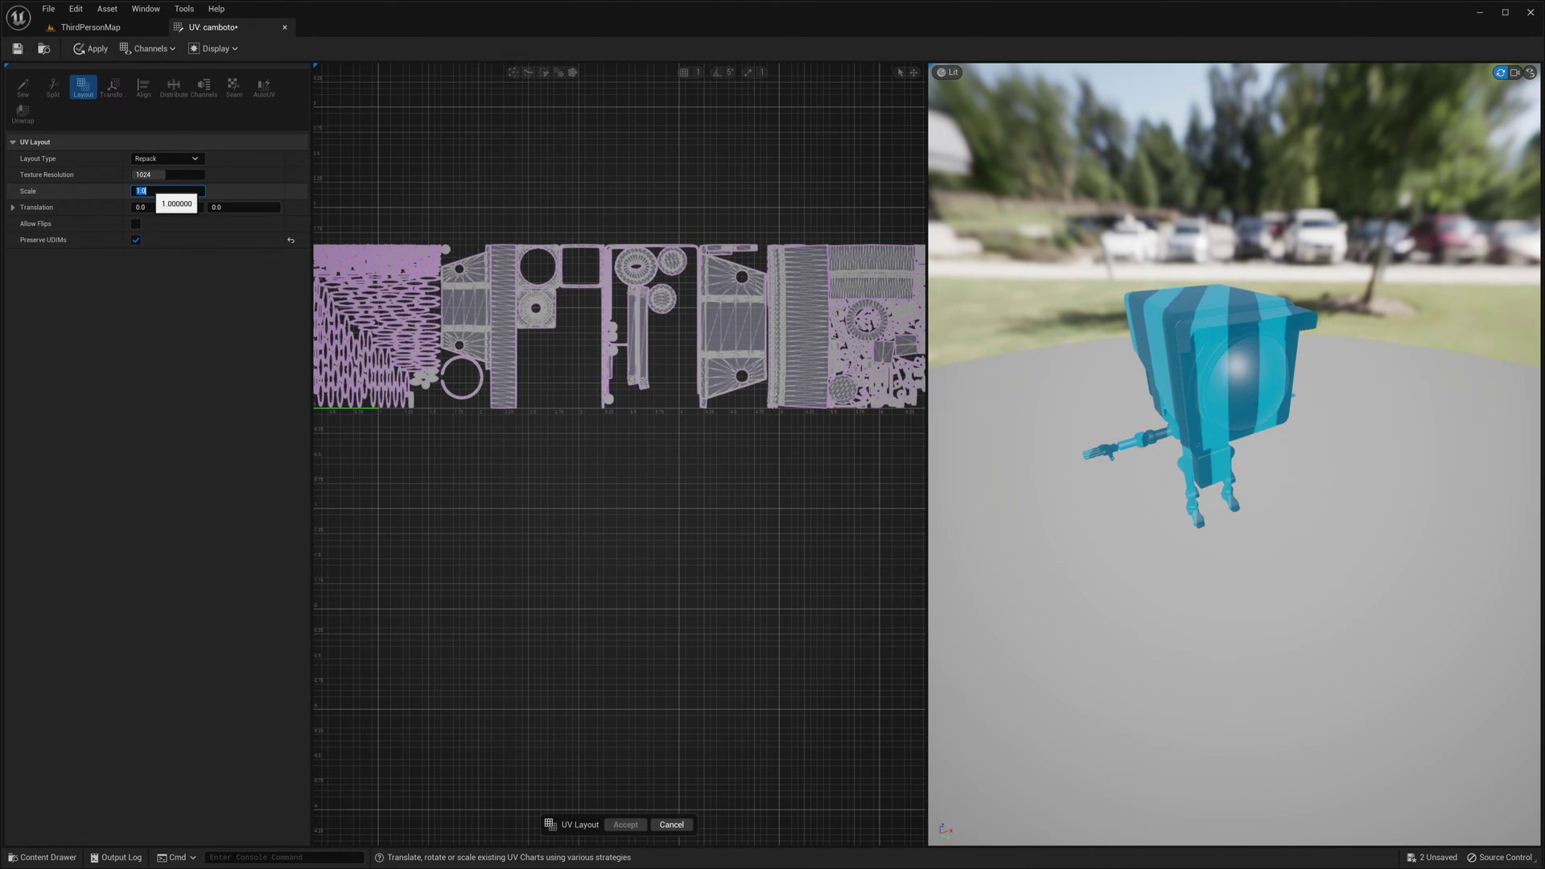
Step: Expand the layout's translation values, enable Allow Flips and set the texture resolution to 2048
left_click(13, 208)
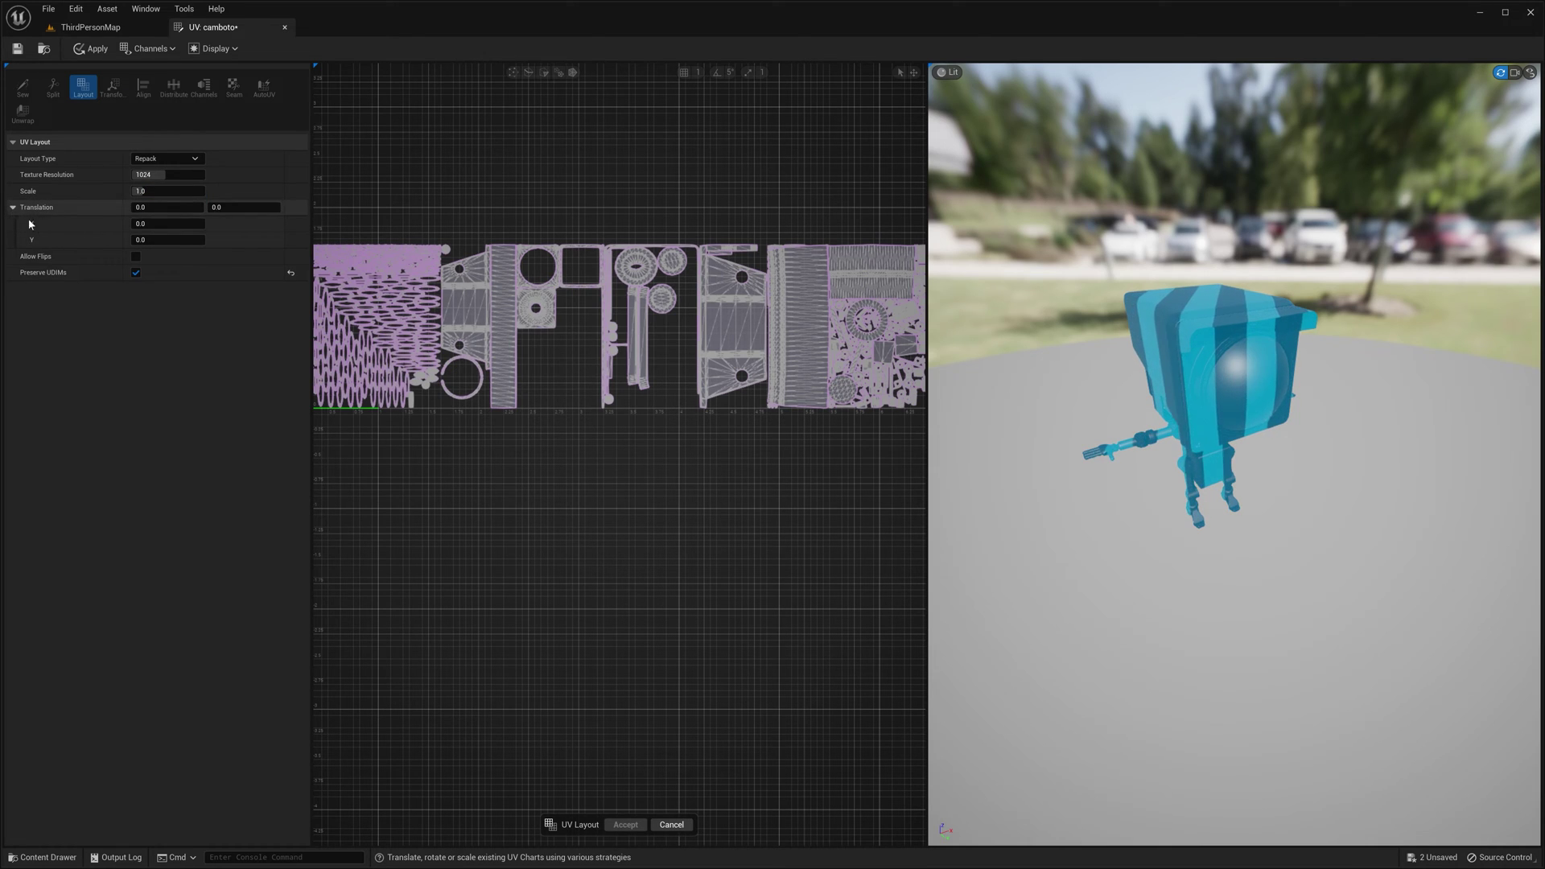
left_click(135, 257)
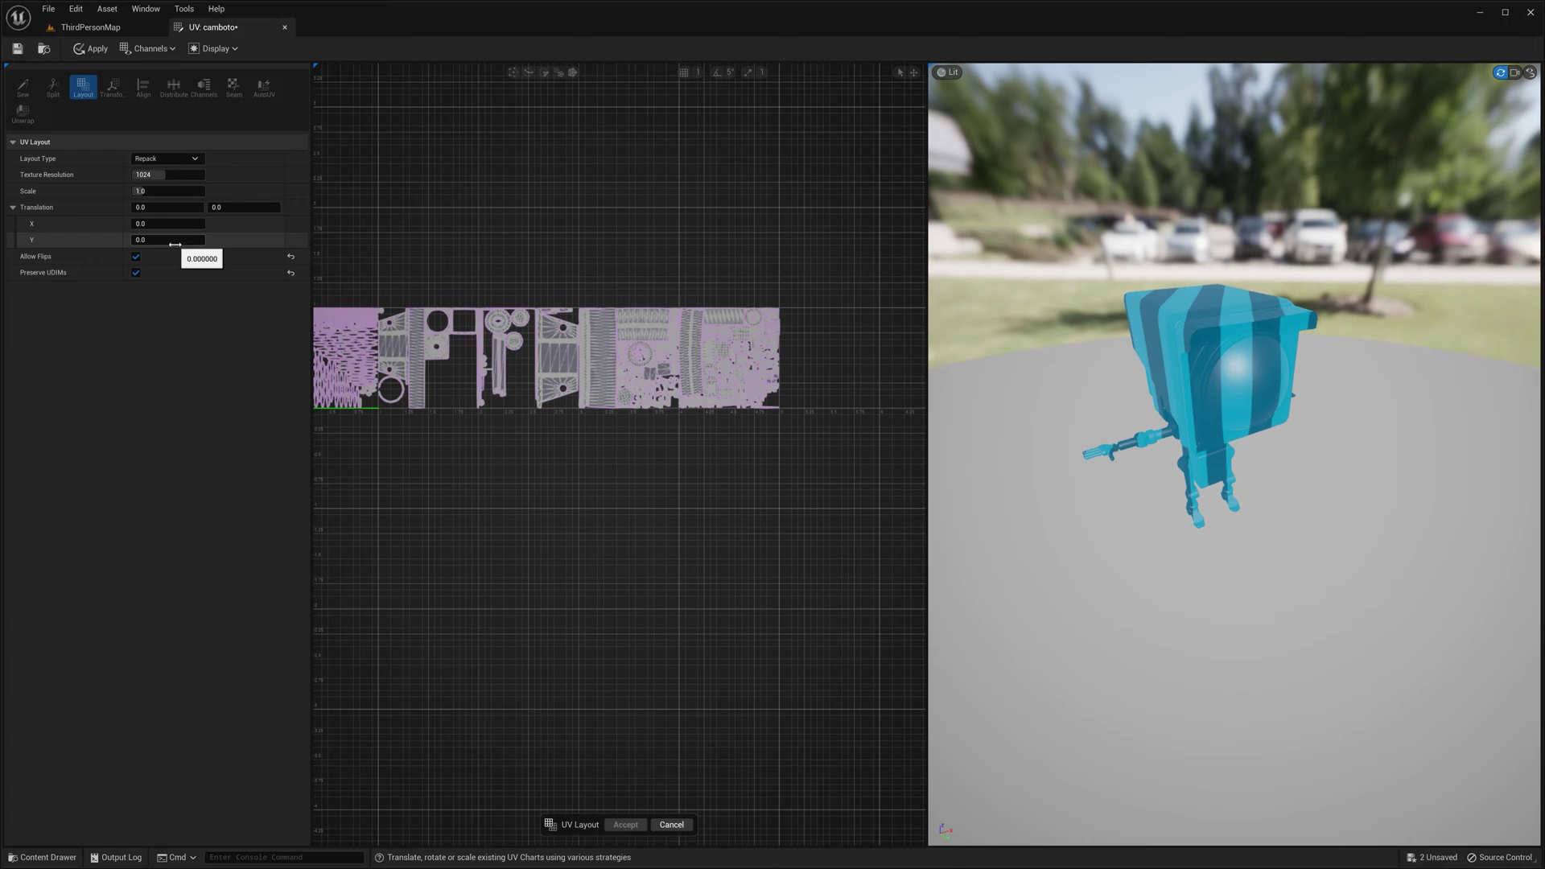
left_click(178, 177)
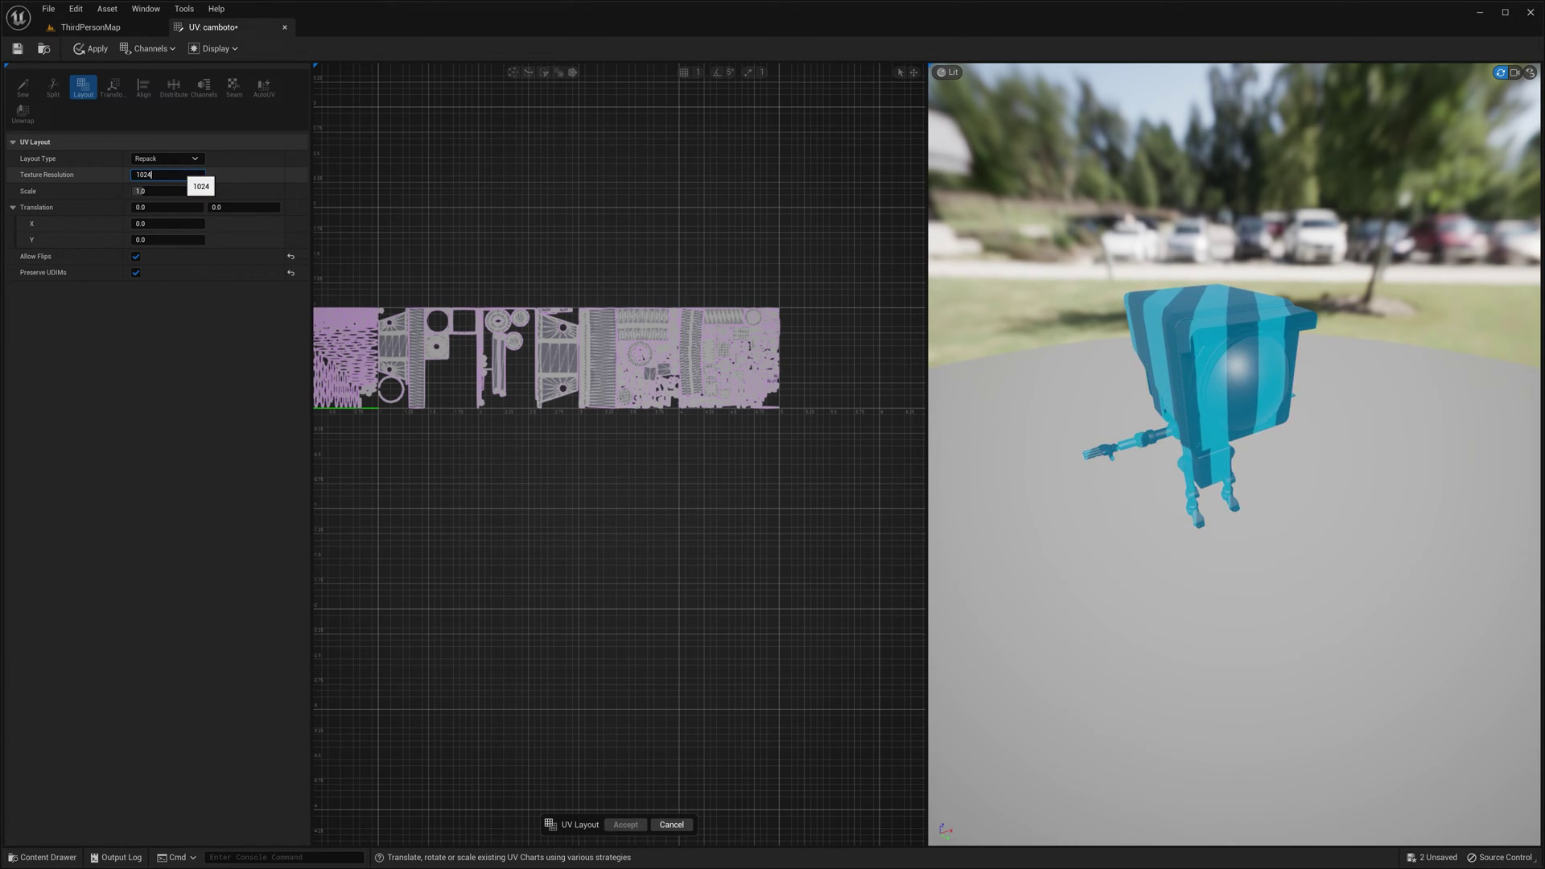
key("BackSpace")
key("BackSpace")
key("BackSpace")
key("BackSpace")
type("2048")
key("Return")
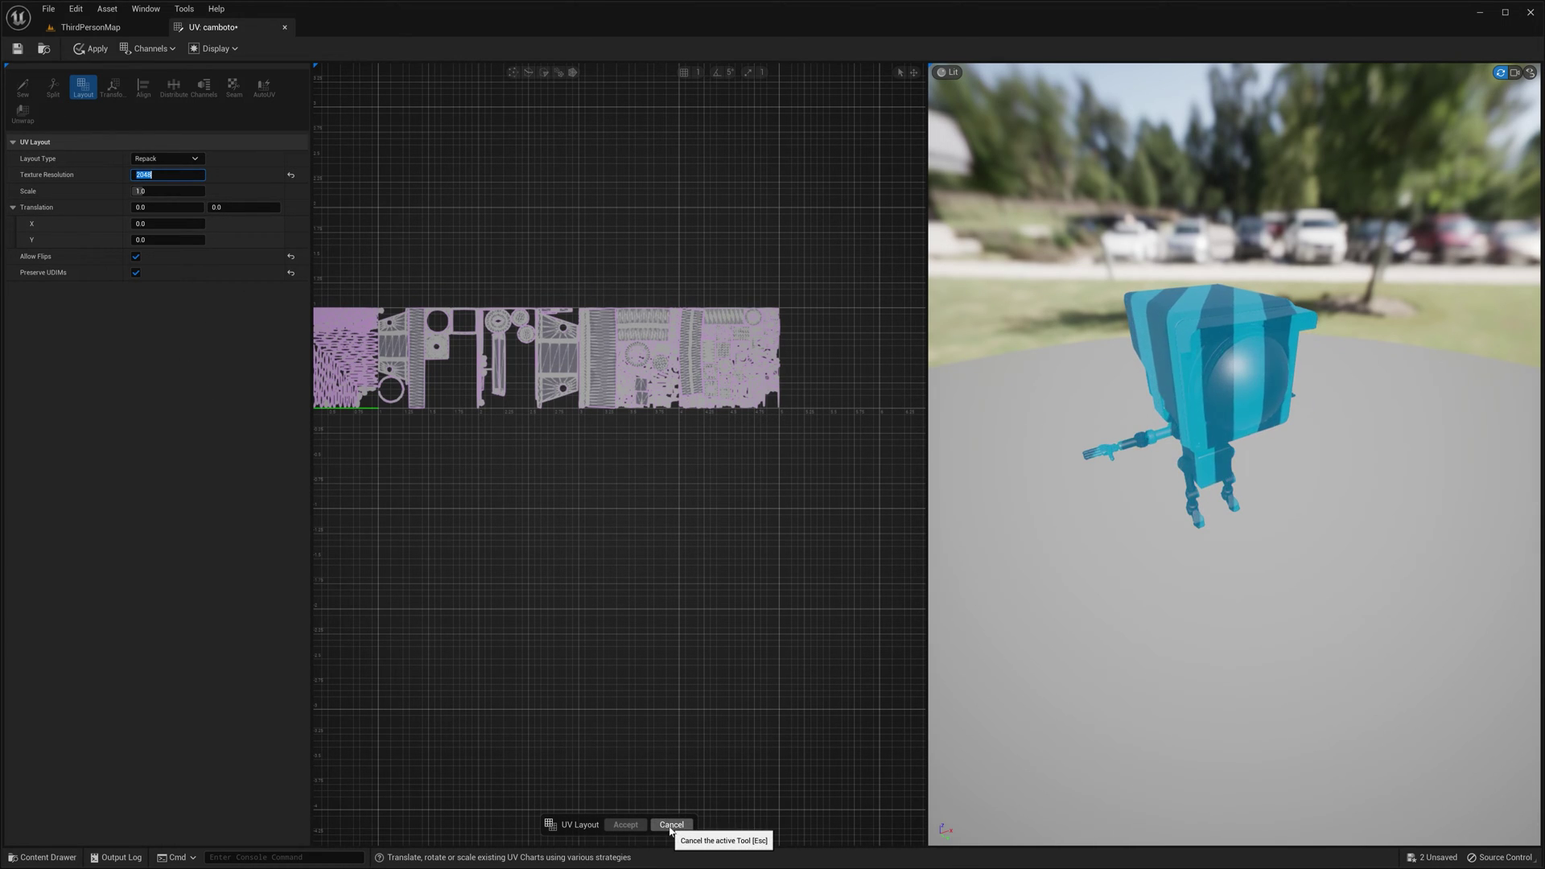
Step: Examine the repacked islands across the UDIM tiles with flips allowed at the higher resolution, and cancel the layout
scroll(672, 342, "up", 6)
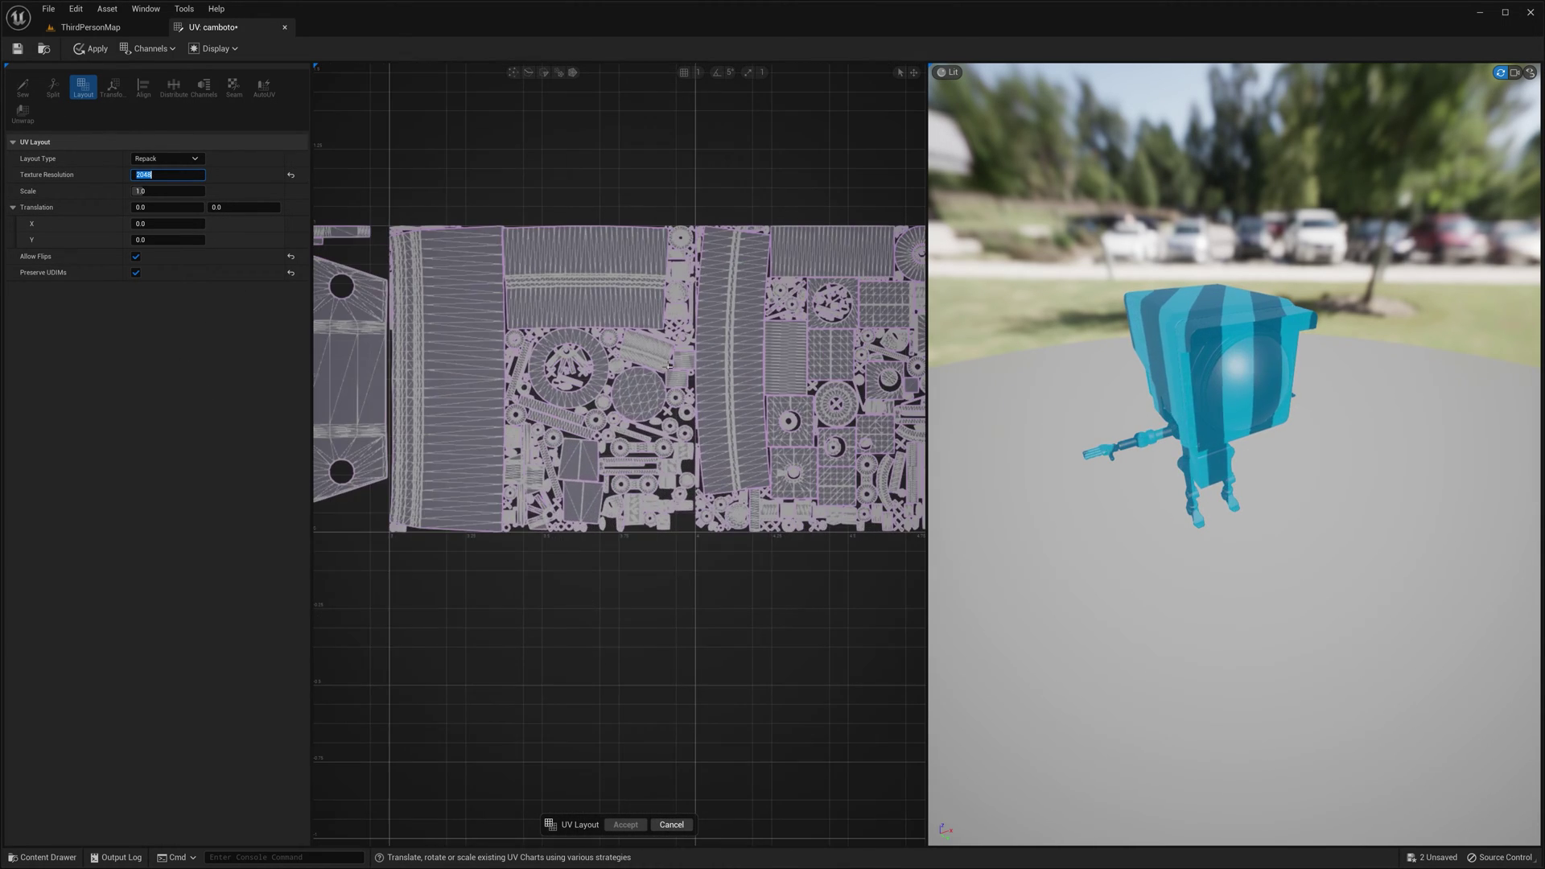
scroll(621, 391, "down", 2)
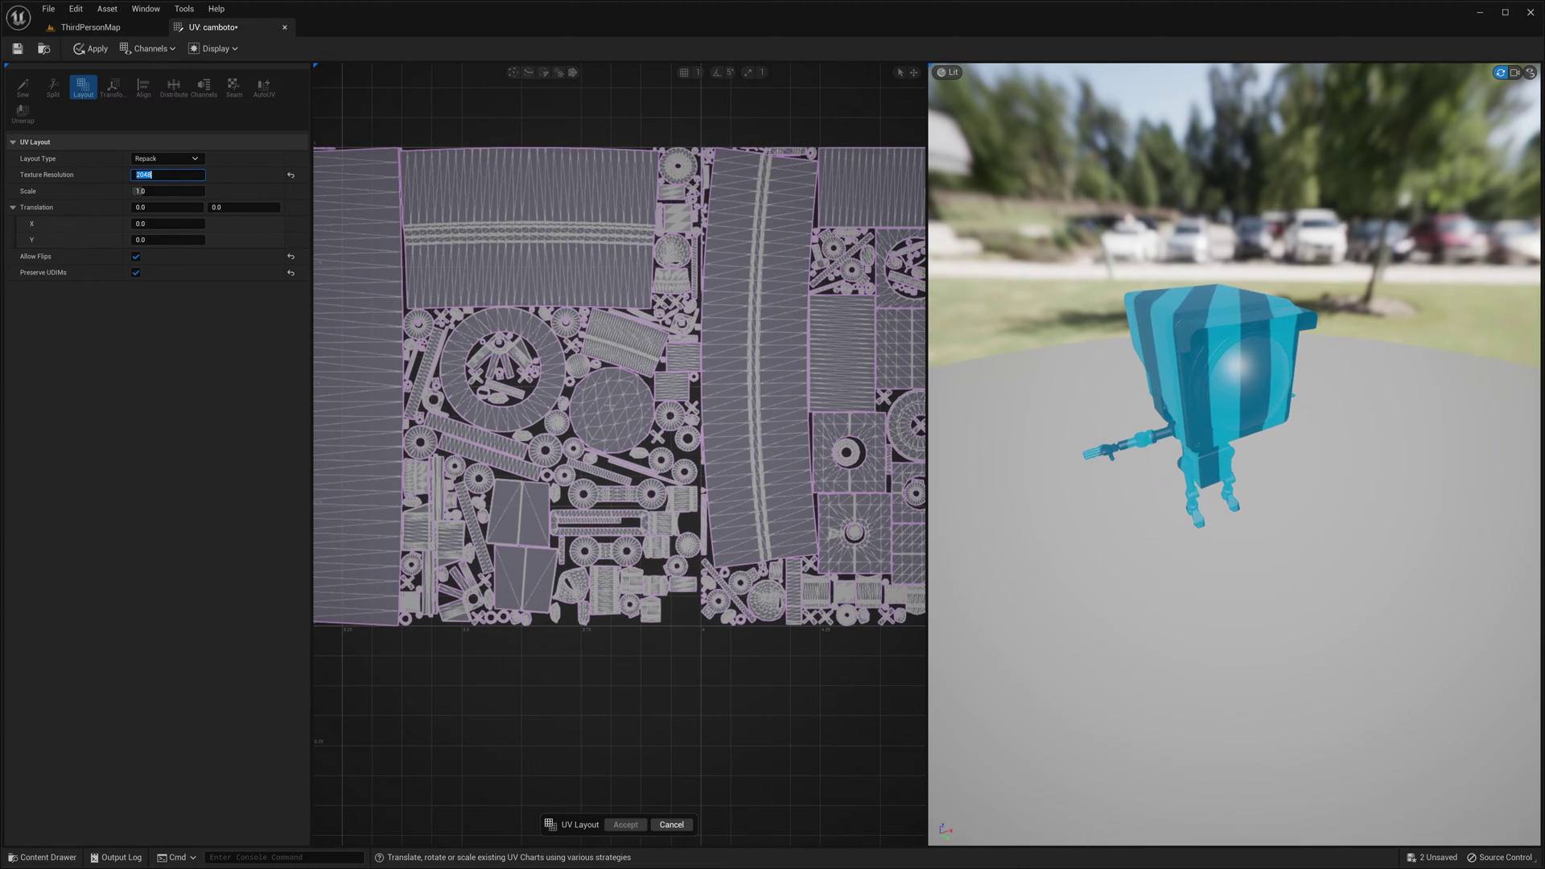
right_click_drag(658, 366, 418, 343)
scroll(582, 386, "down", 2)
scroll(577, 380, "up", 2)
scroll(638, 400, "down", 2)
scroll(638, 401, "up", 2)
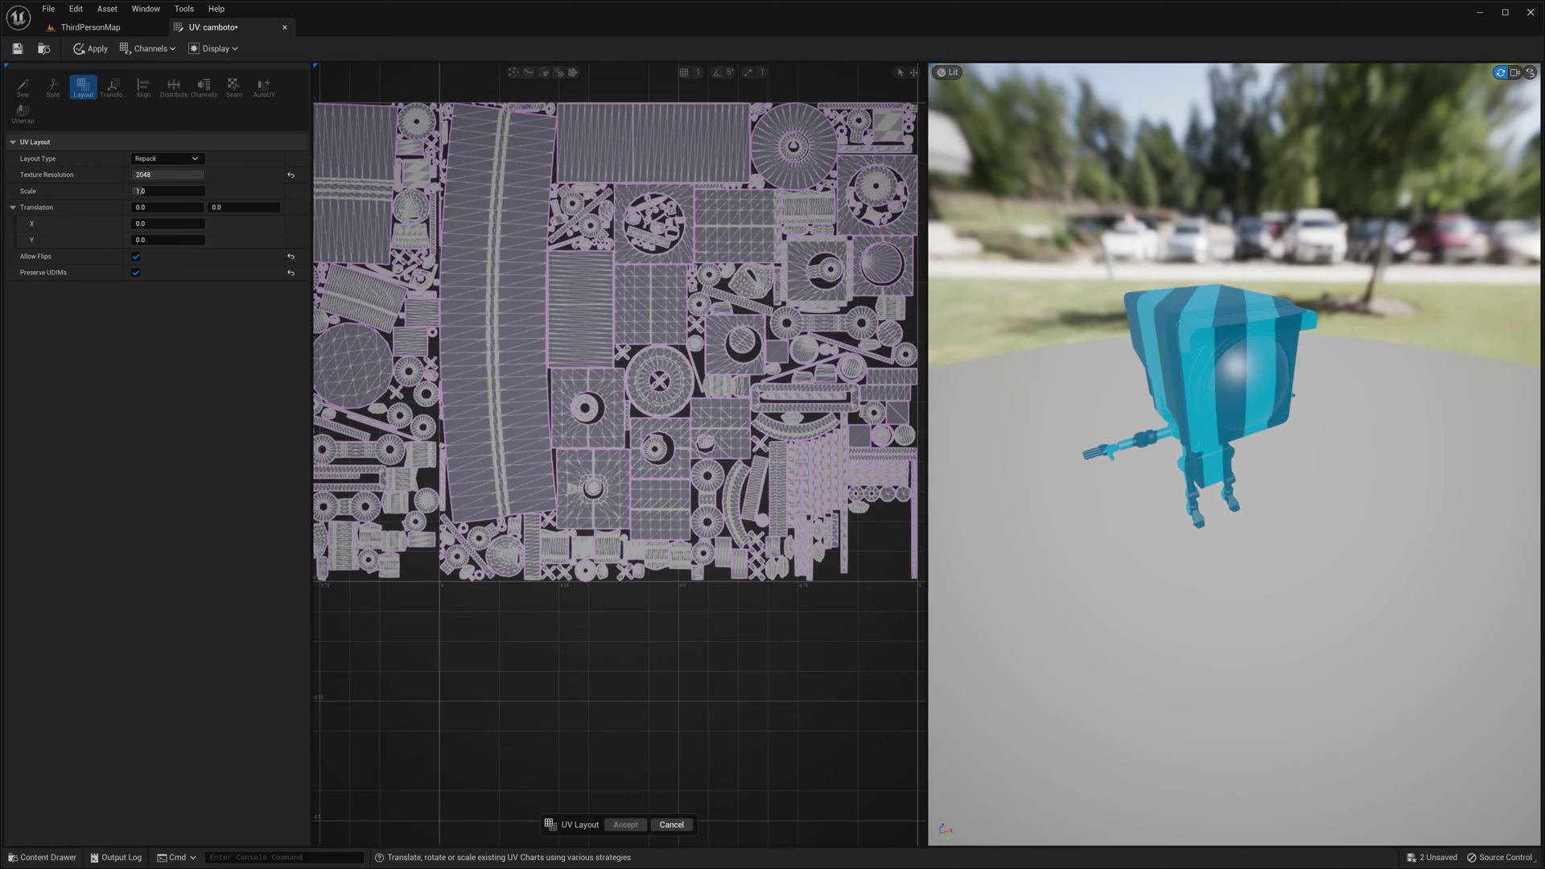
scroll(637, 400, "down", 6)
right_click_drag(452, 390, 625, 383)
right_click_drag(782, 377, 623, 393)
scroll(622, 393, "up", 5)
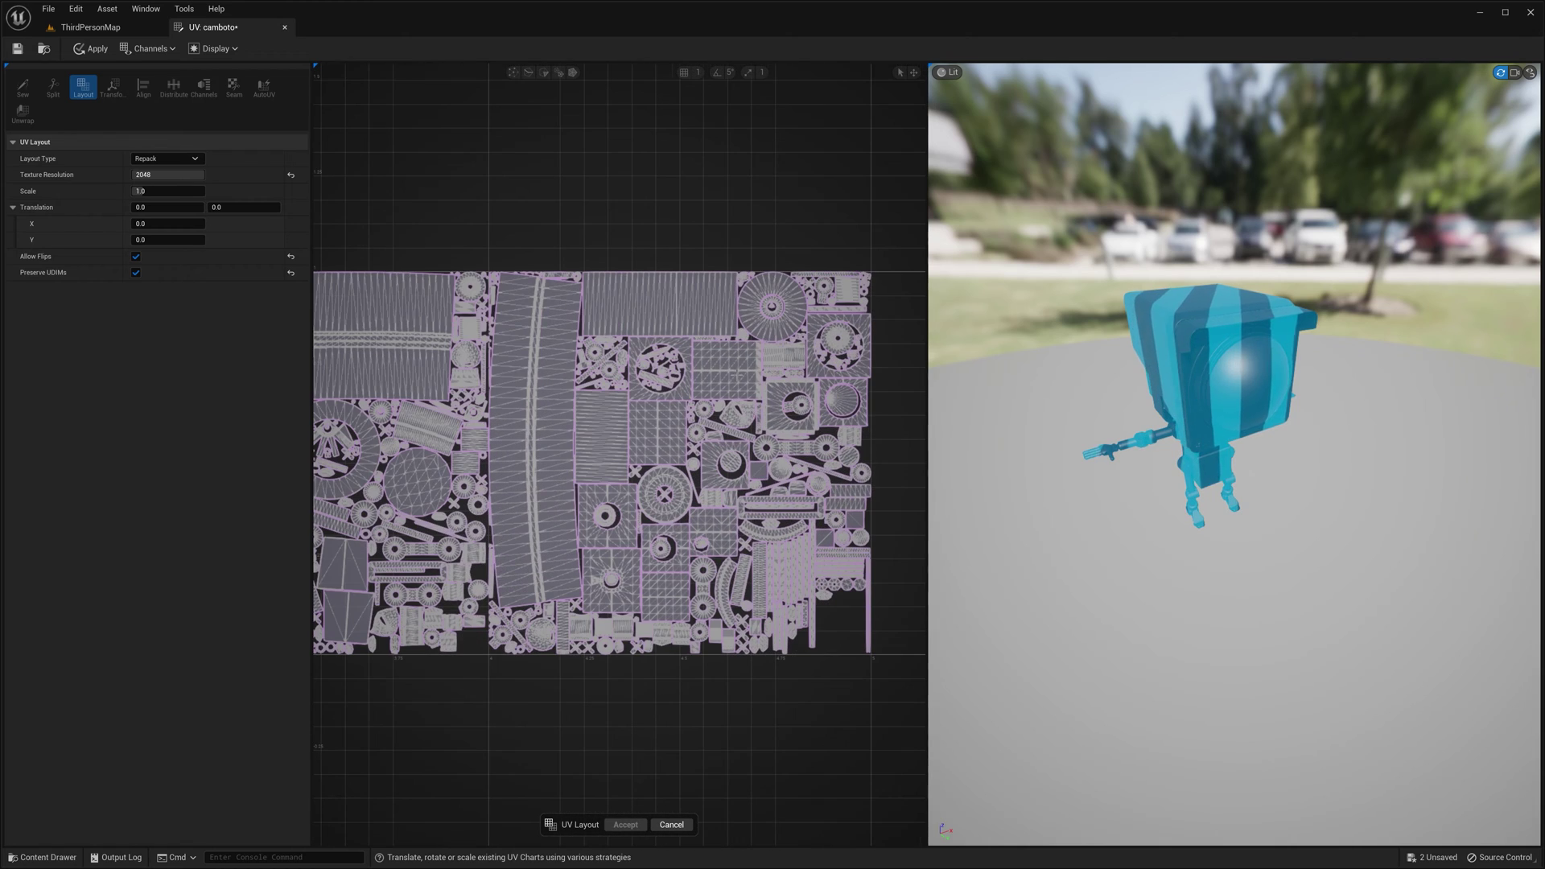
scroll(724, 384, "down", 4)
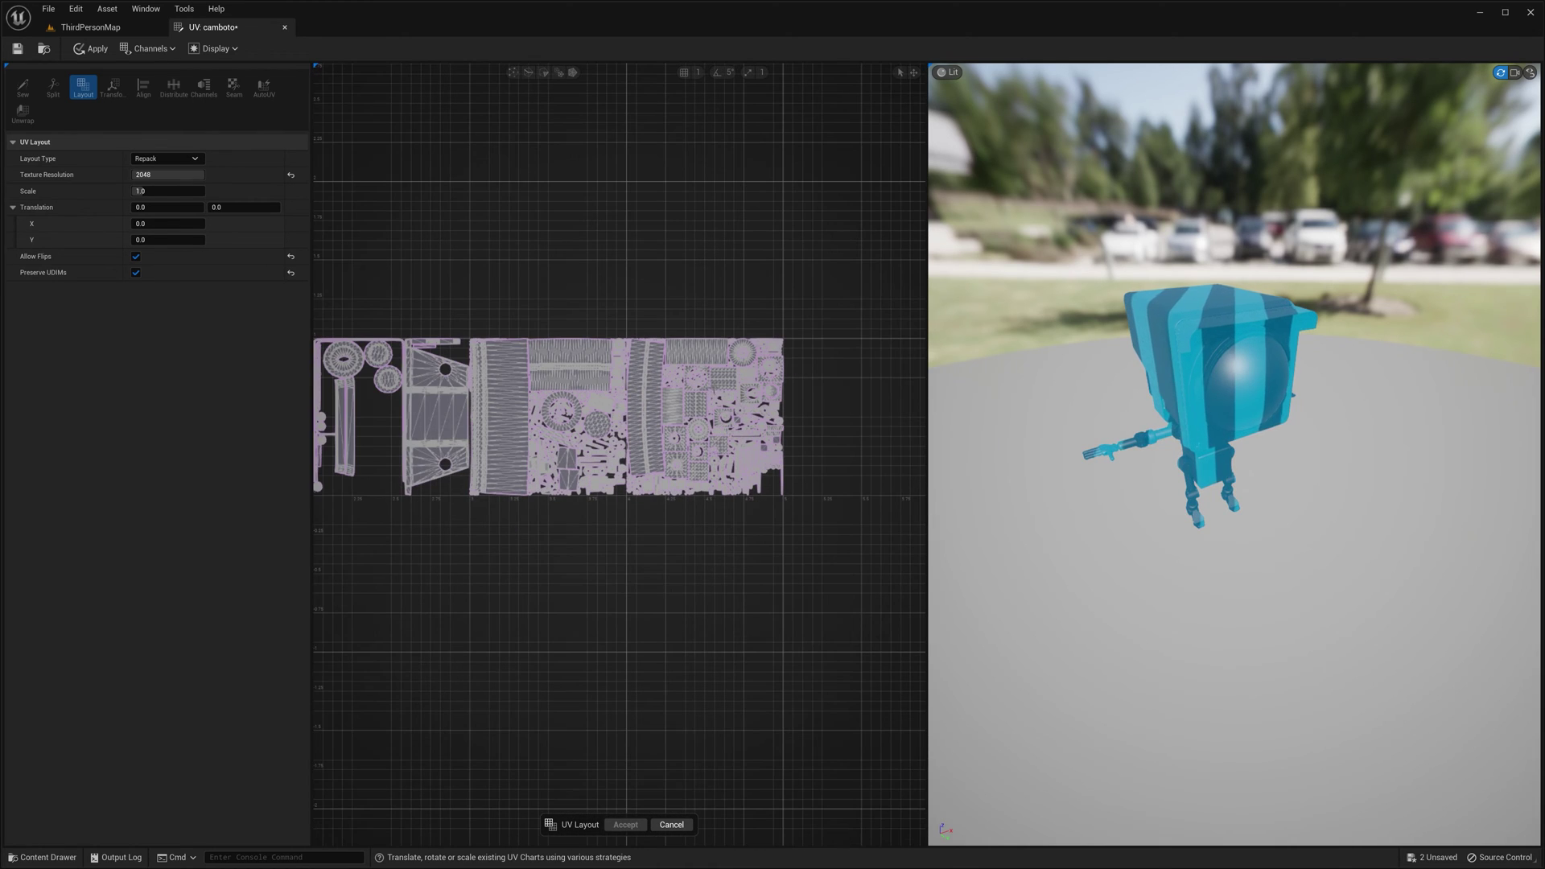
left_click(672, 826)
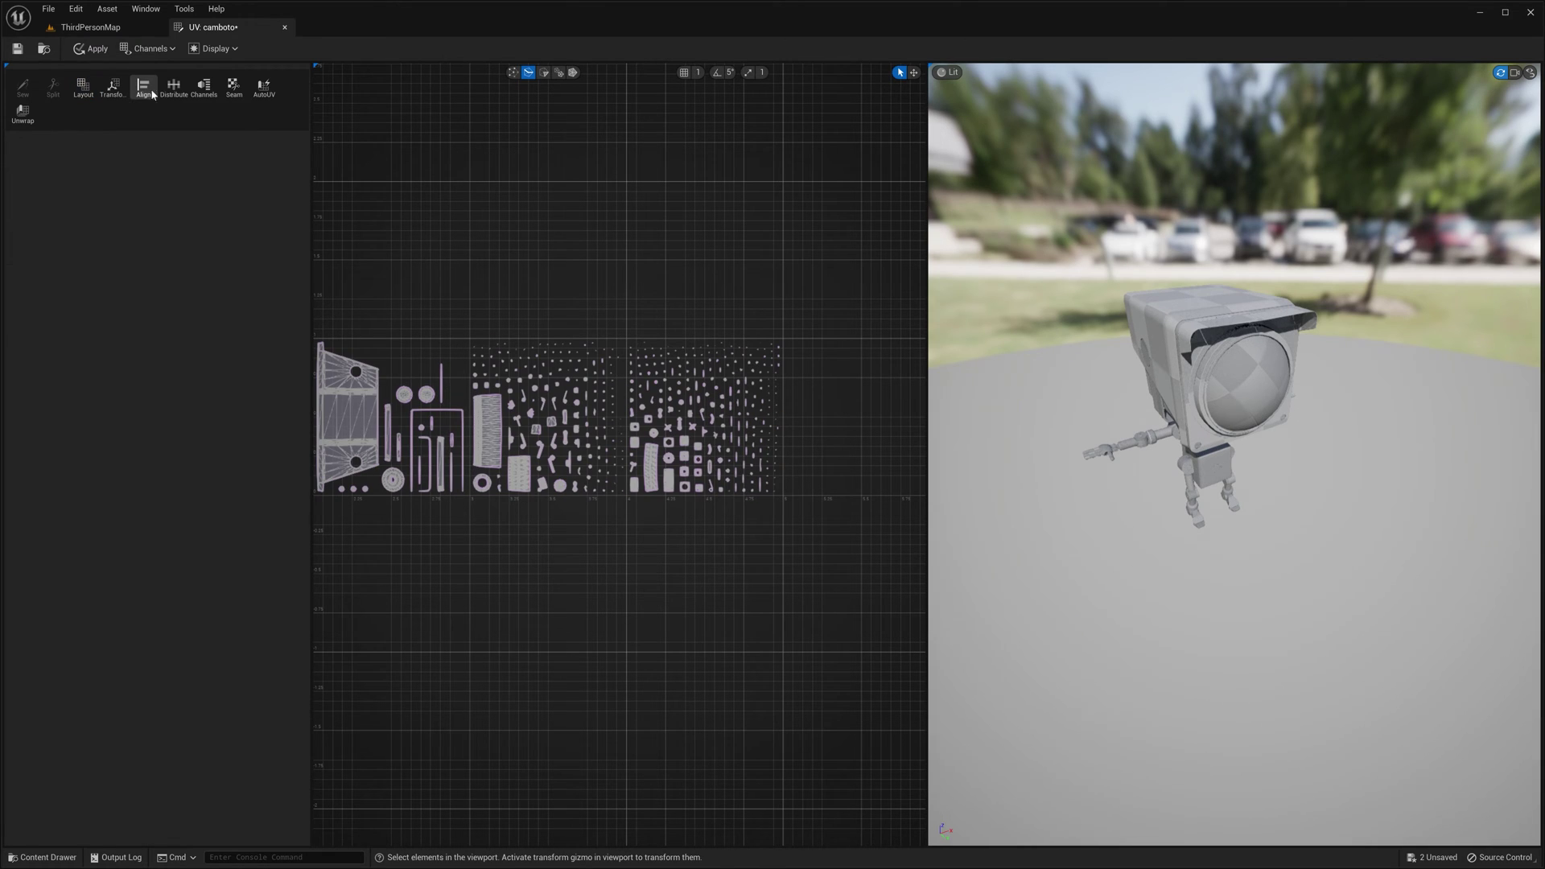
right_click_drag(388, 276, 500, 274)
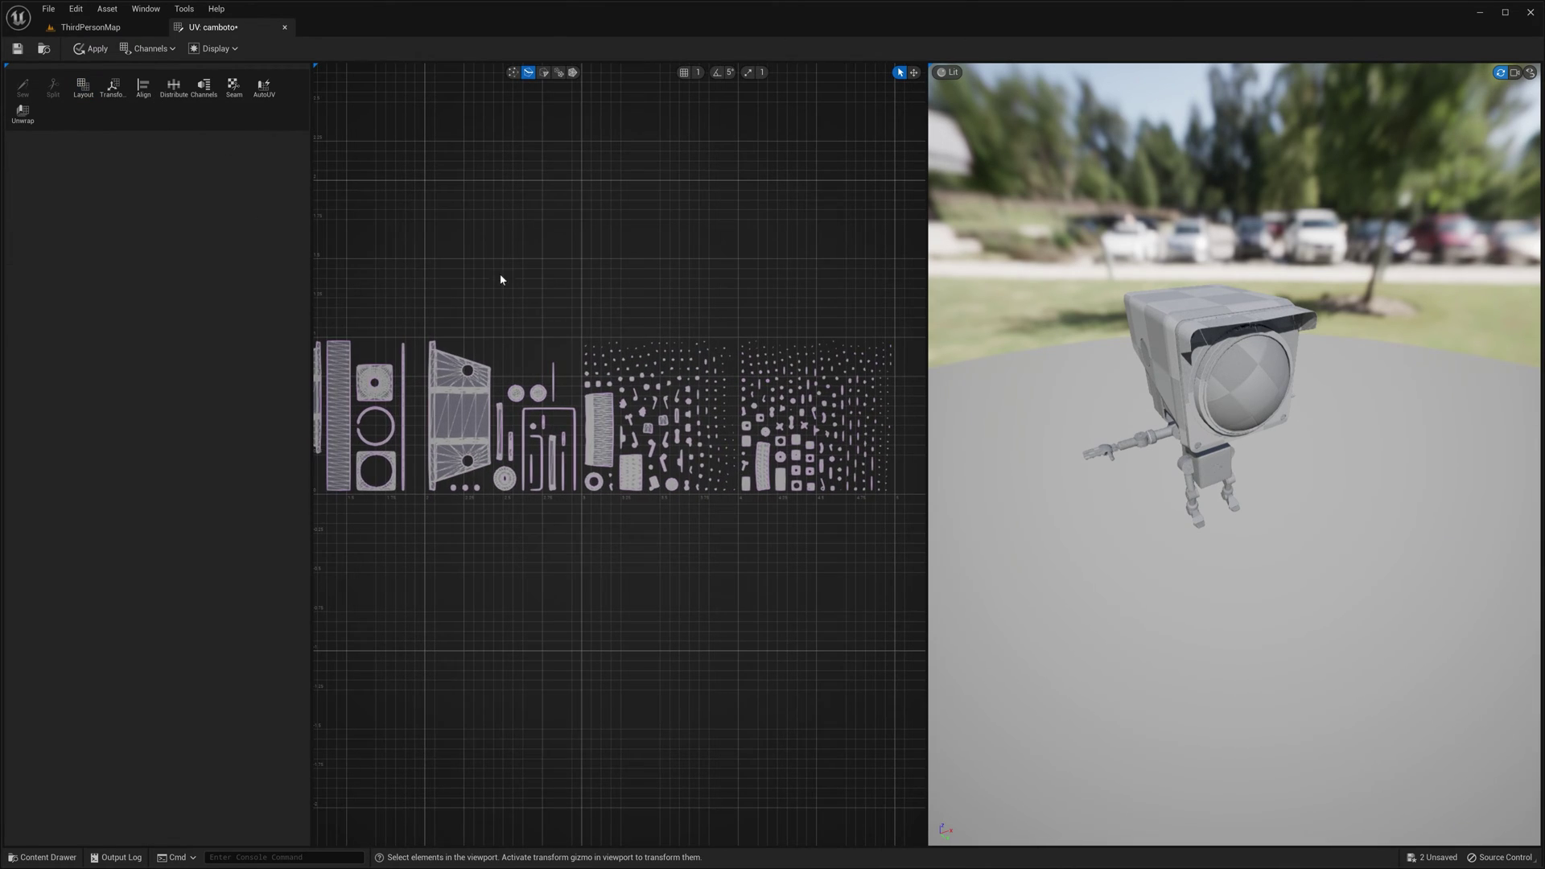
left_click(111, 91)
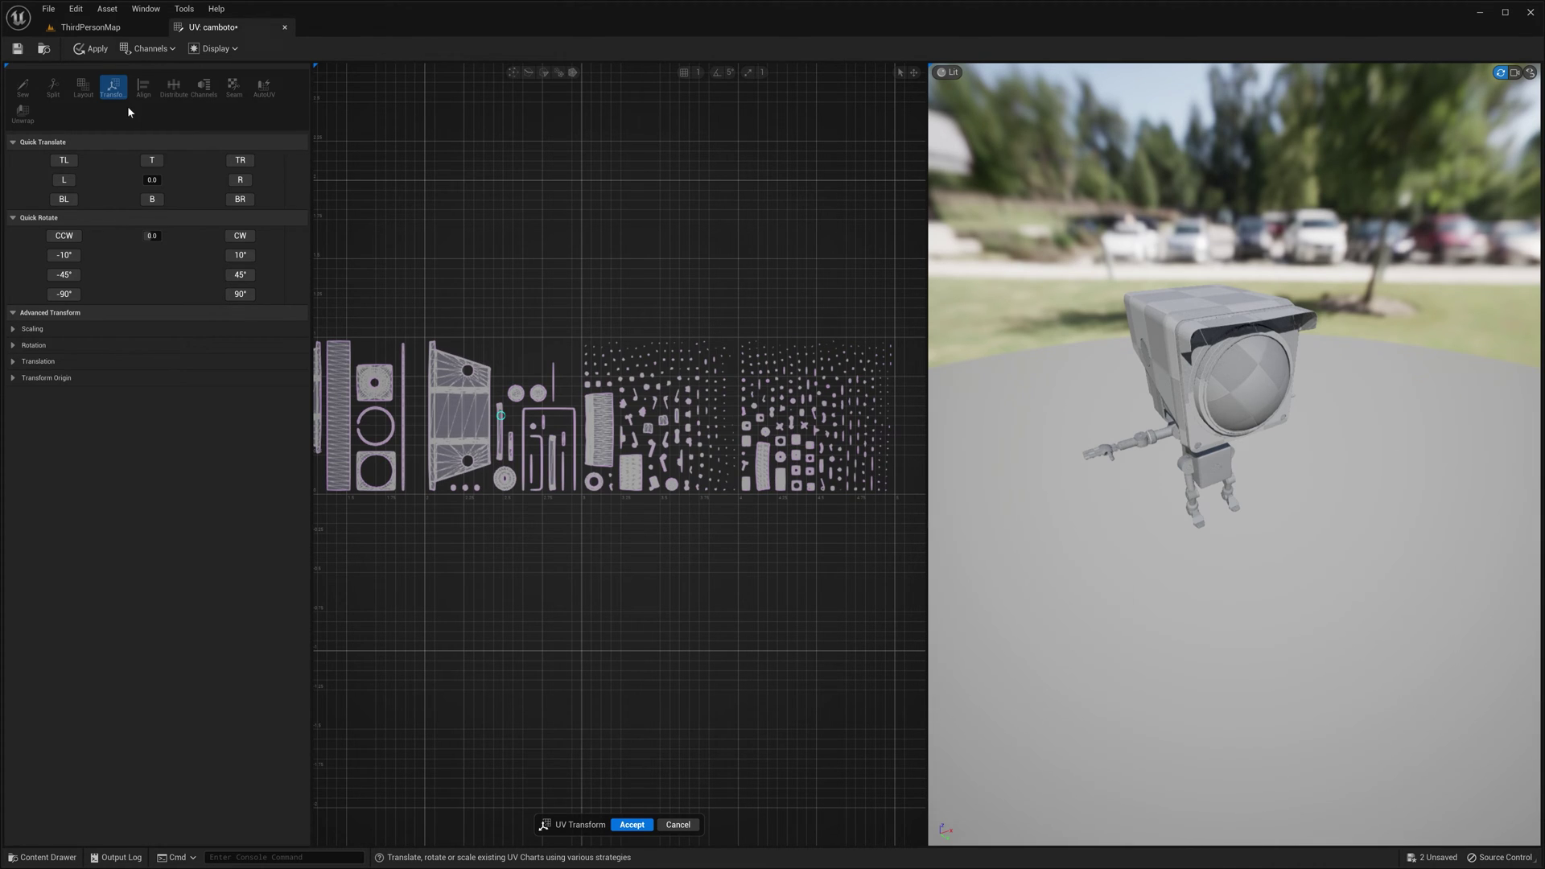
left_click(678, 825)
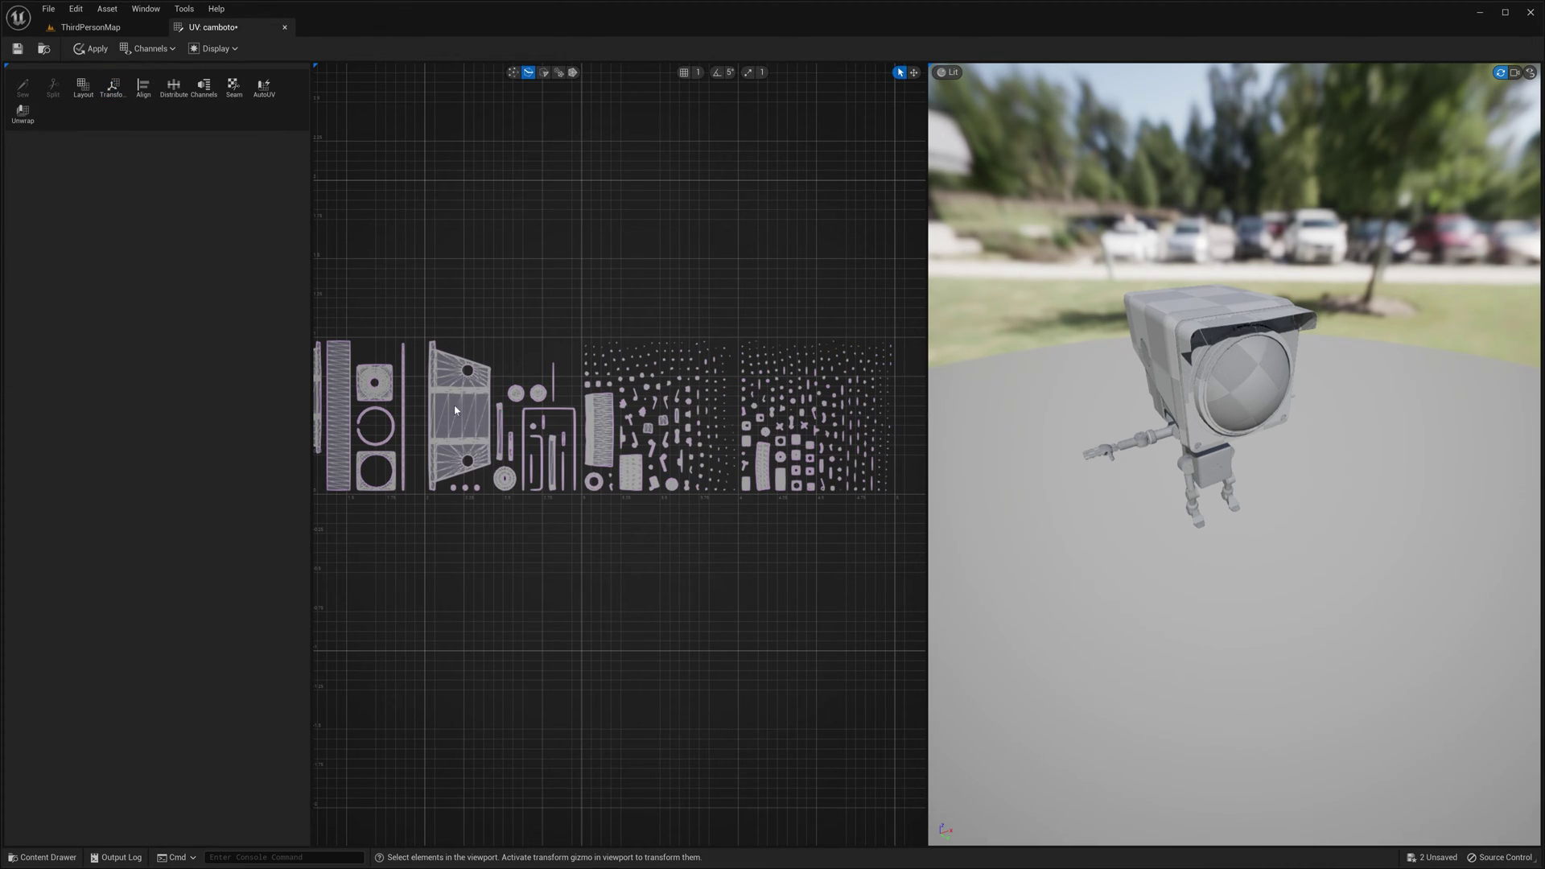
Step: Try mesh selection on the UVs, switch to island selection and select the large trapezoidal island with two holes
left_click(573, 72)
left_click(455, 410)
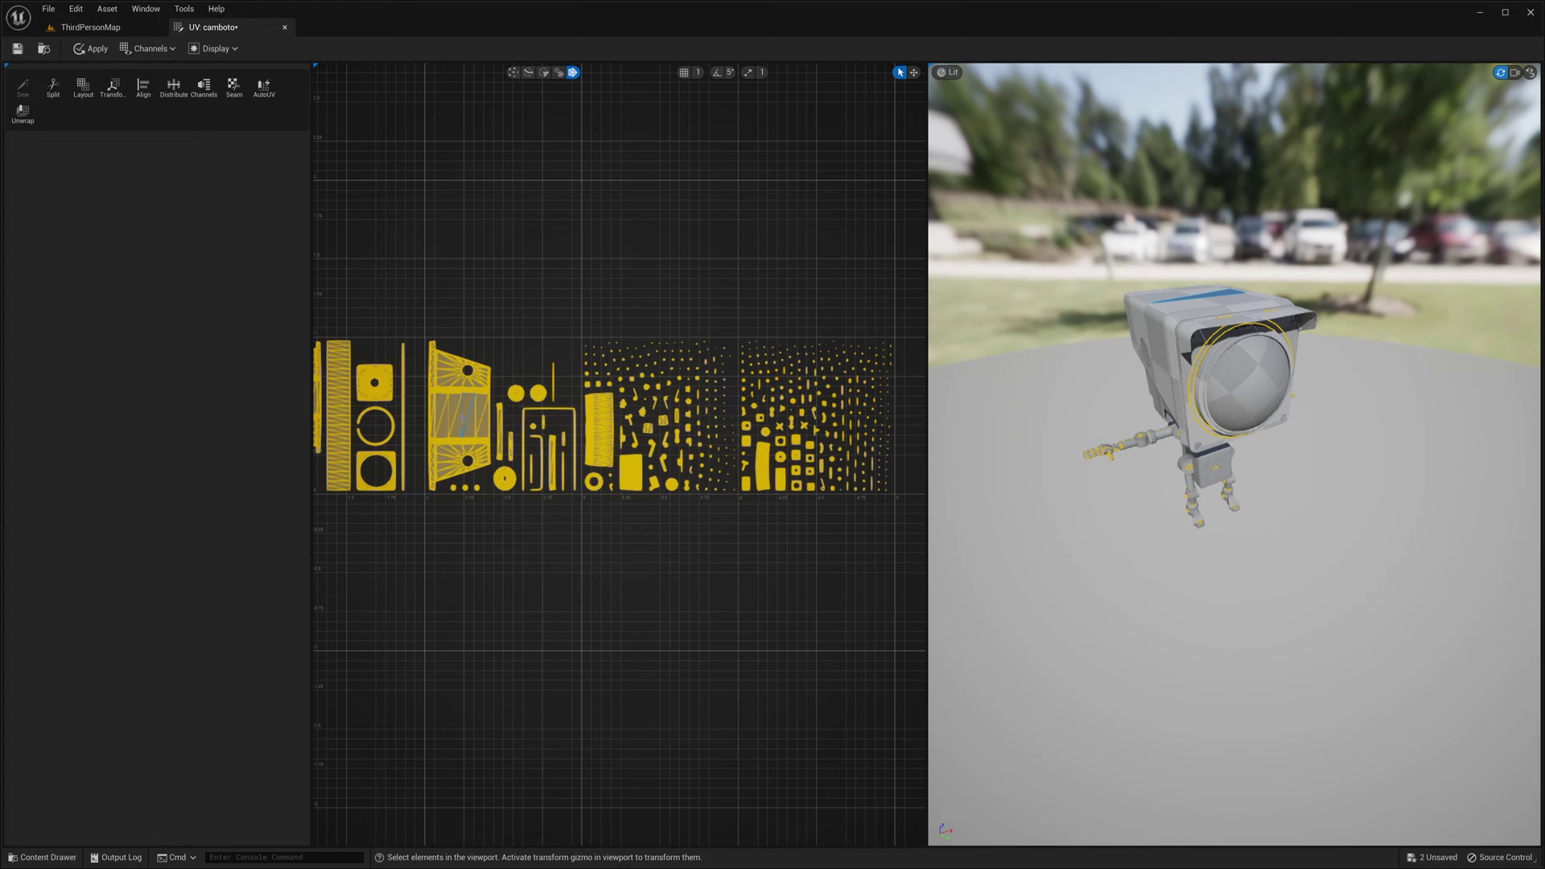
left_click(559, 73)
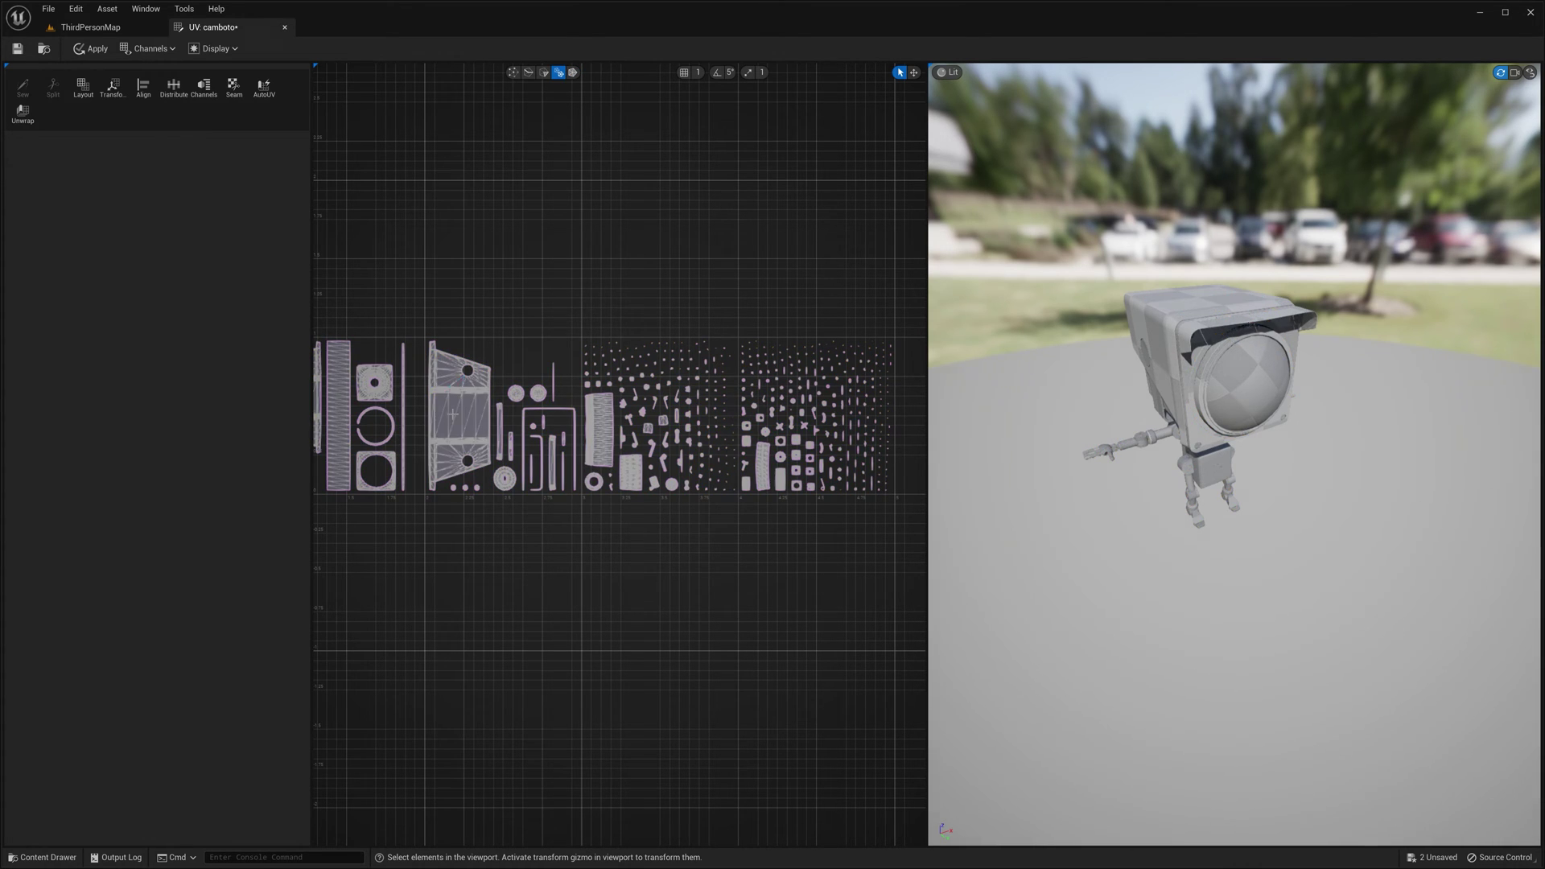
left_click(458, 410)
Step: Try a quick translation of the trapezoidal island toward the upper right with the Transform tool, and cancel it
left_click(113, 87)
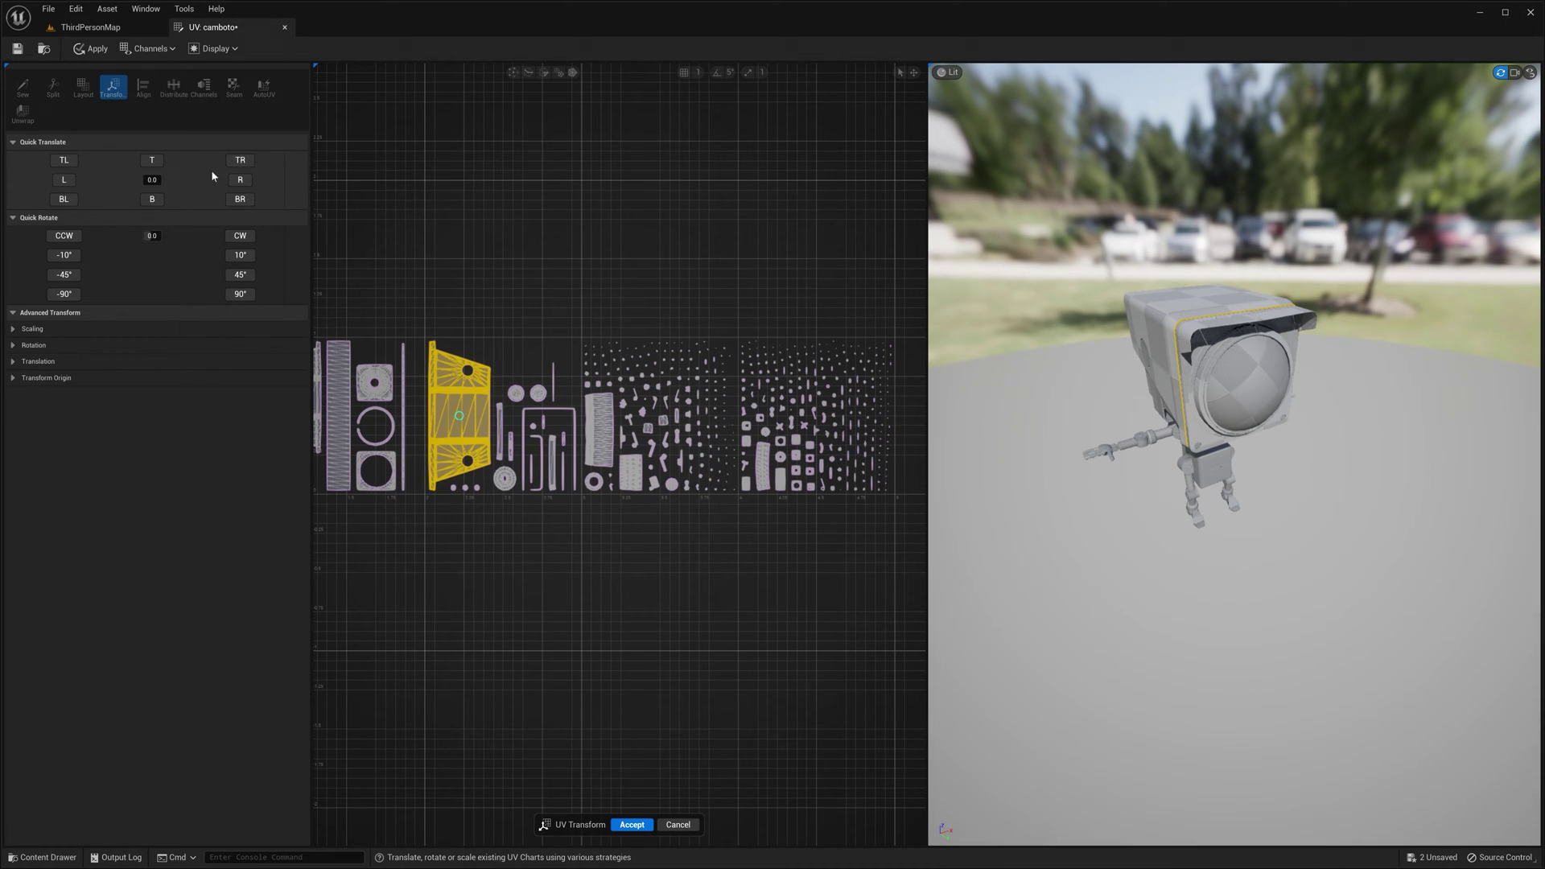
type("20.763329")
left_click(239, 161)
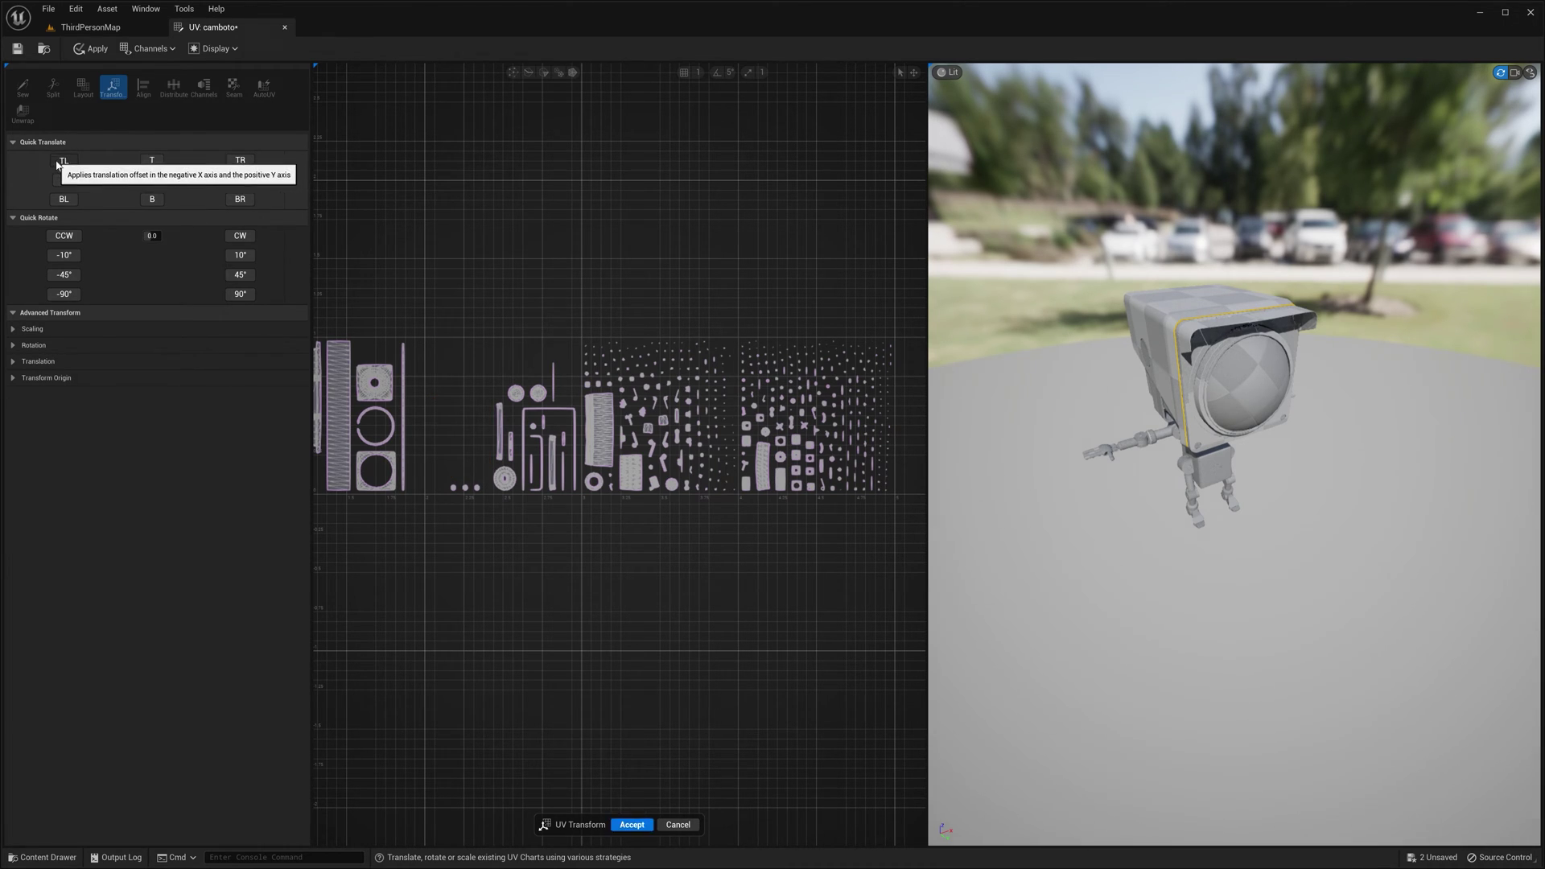
left_click(678, 825)
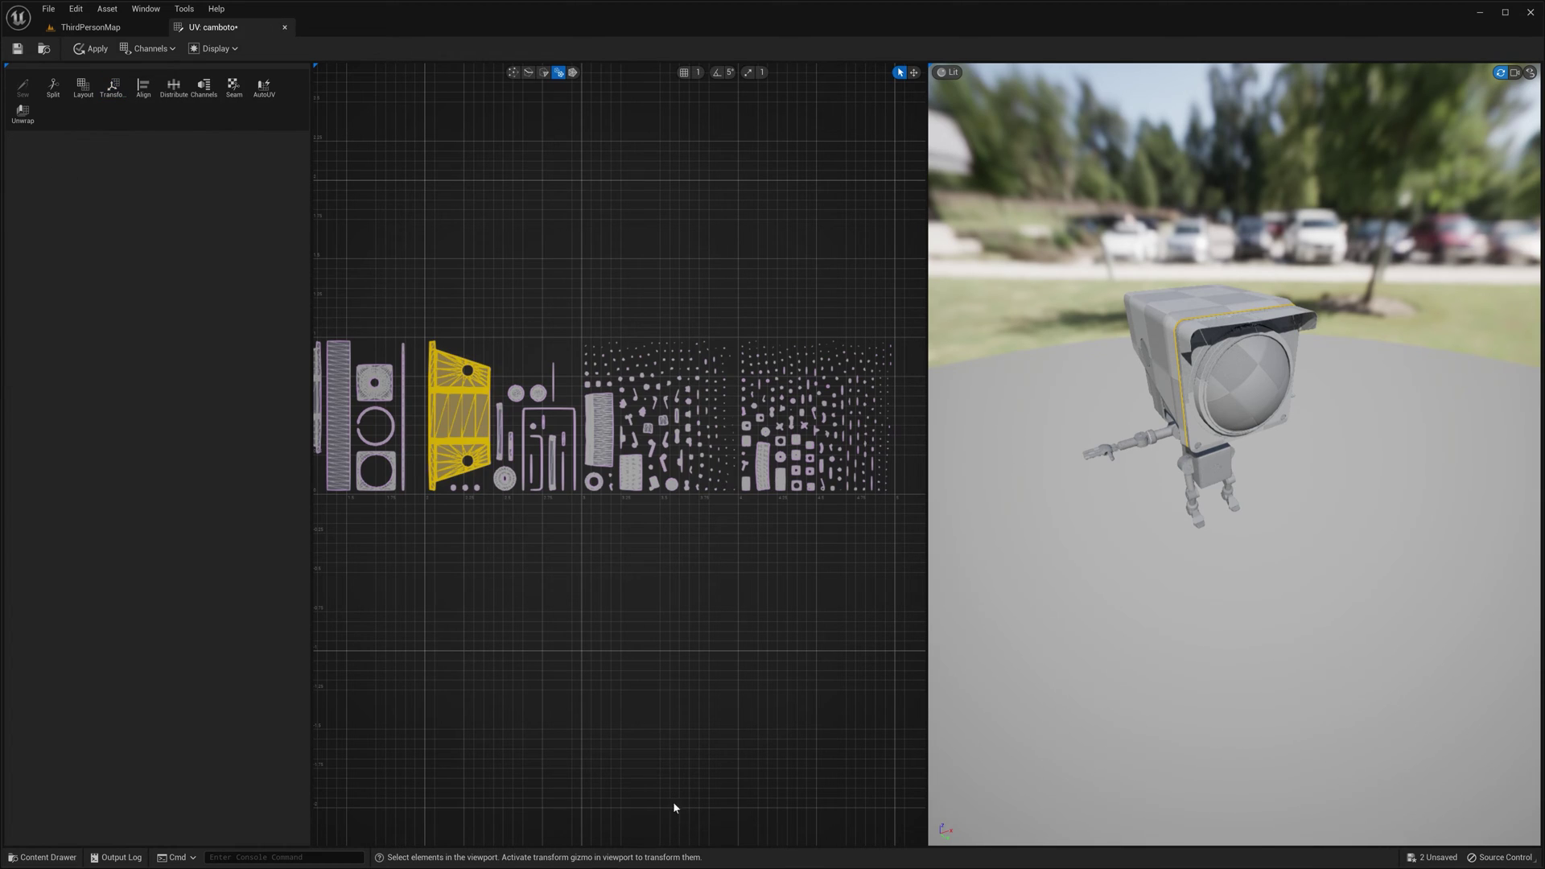
Step: Set the quick rotation angle to 91.293167 and translate the trapezoidal island down and right by 0.55 and again by 0.76
left_click(112, 87)
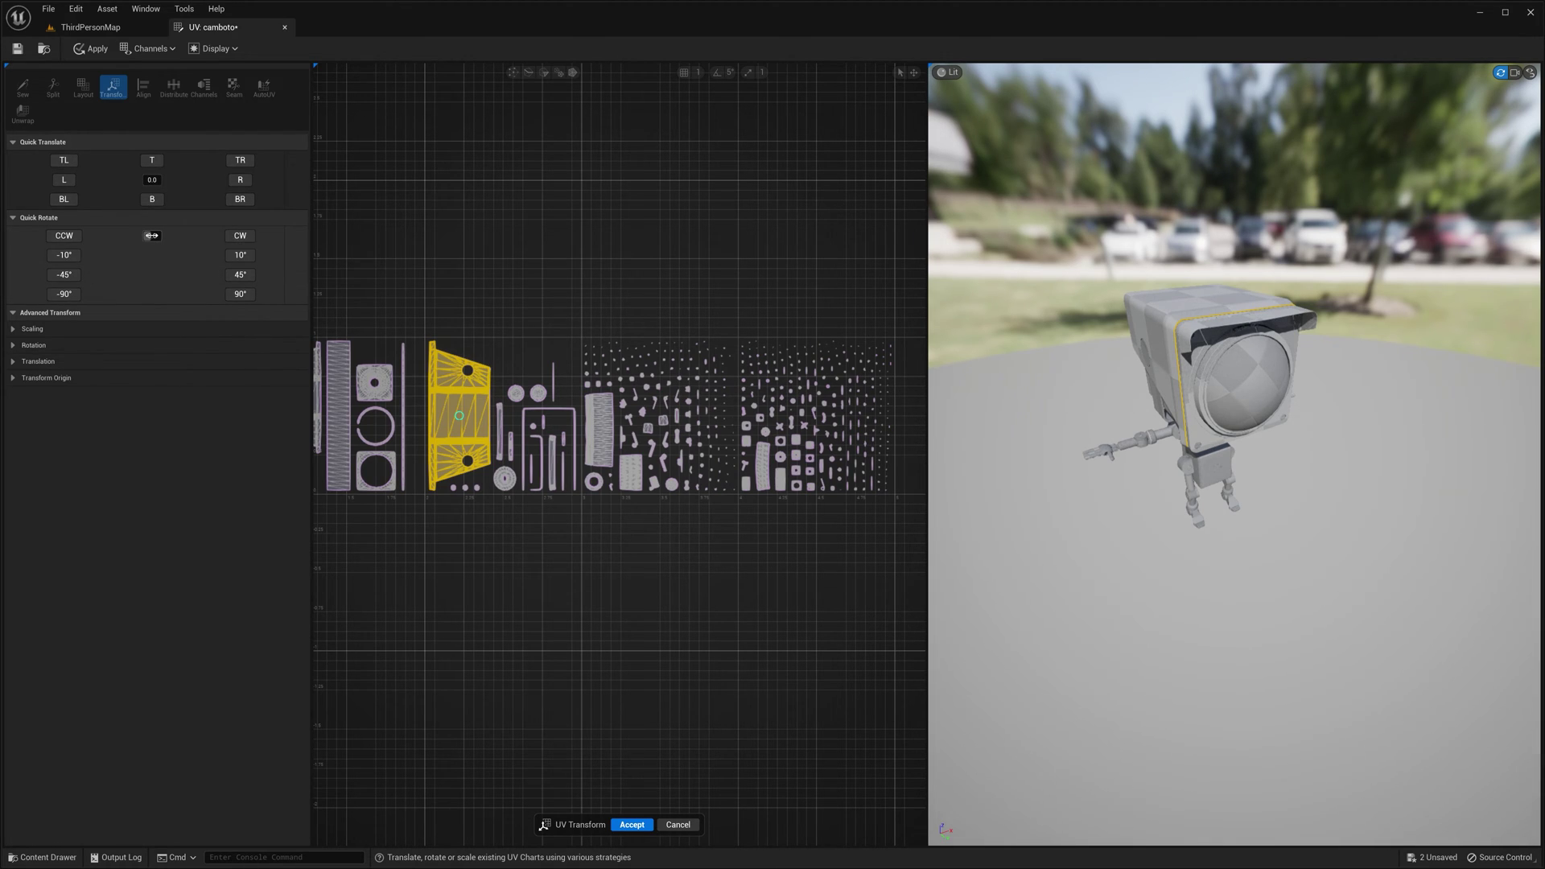
left_click_drag(152, 235, 157, 235)
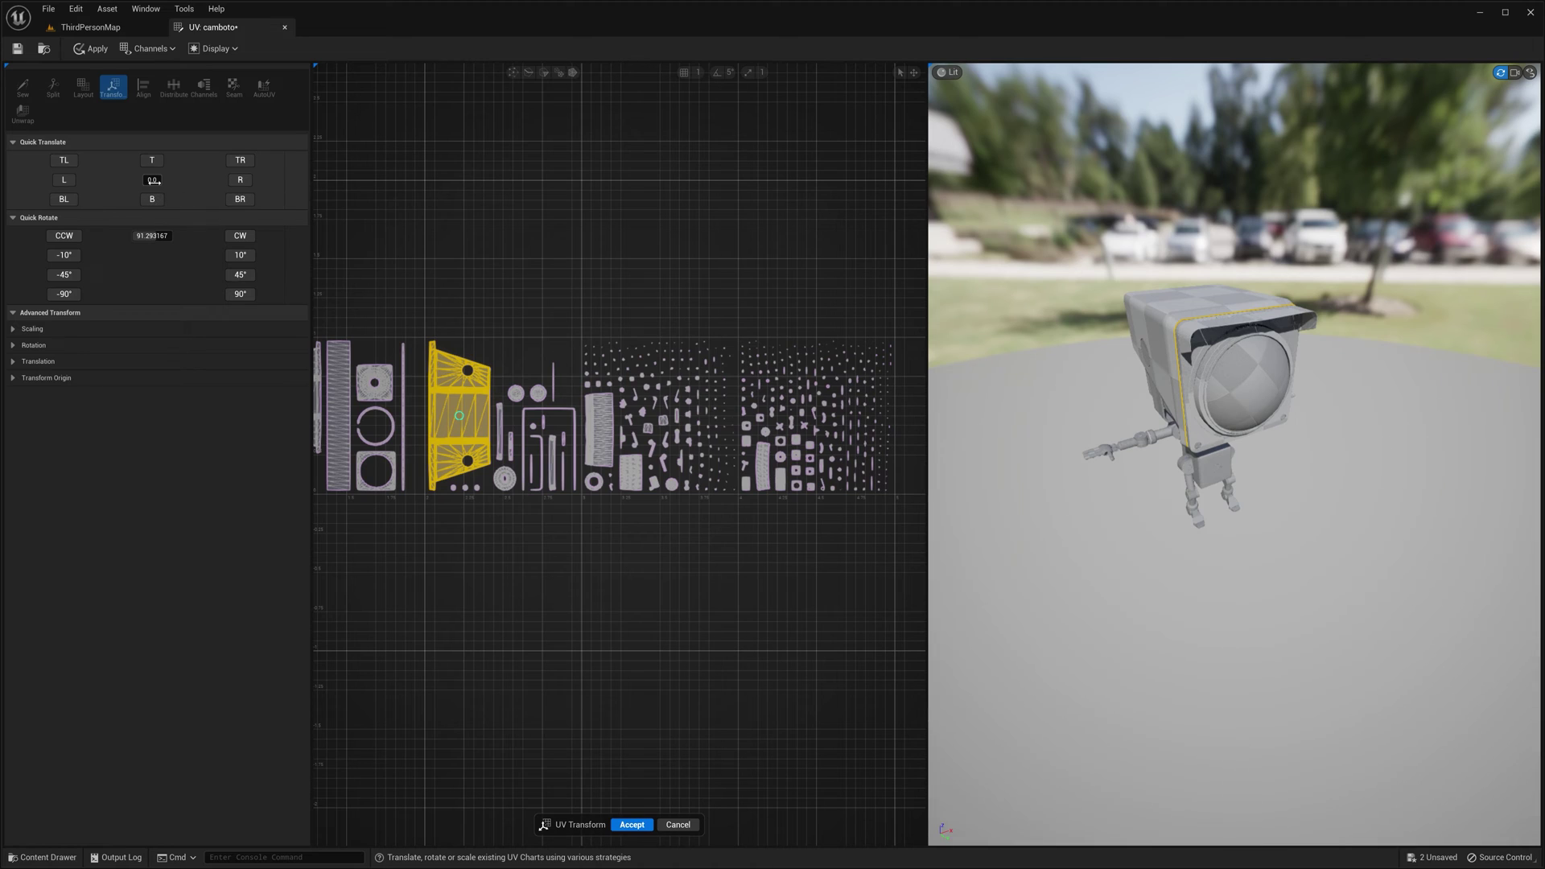
left_click(153, 180)
key("Return")
left_click(239, 202)
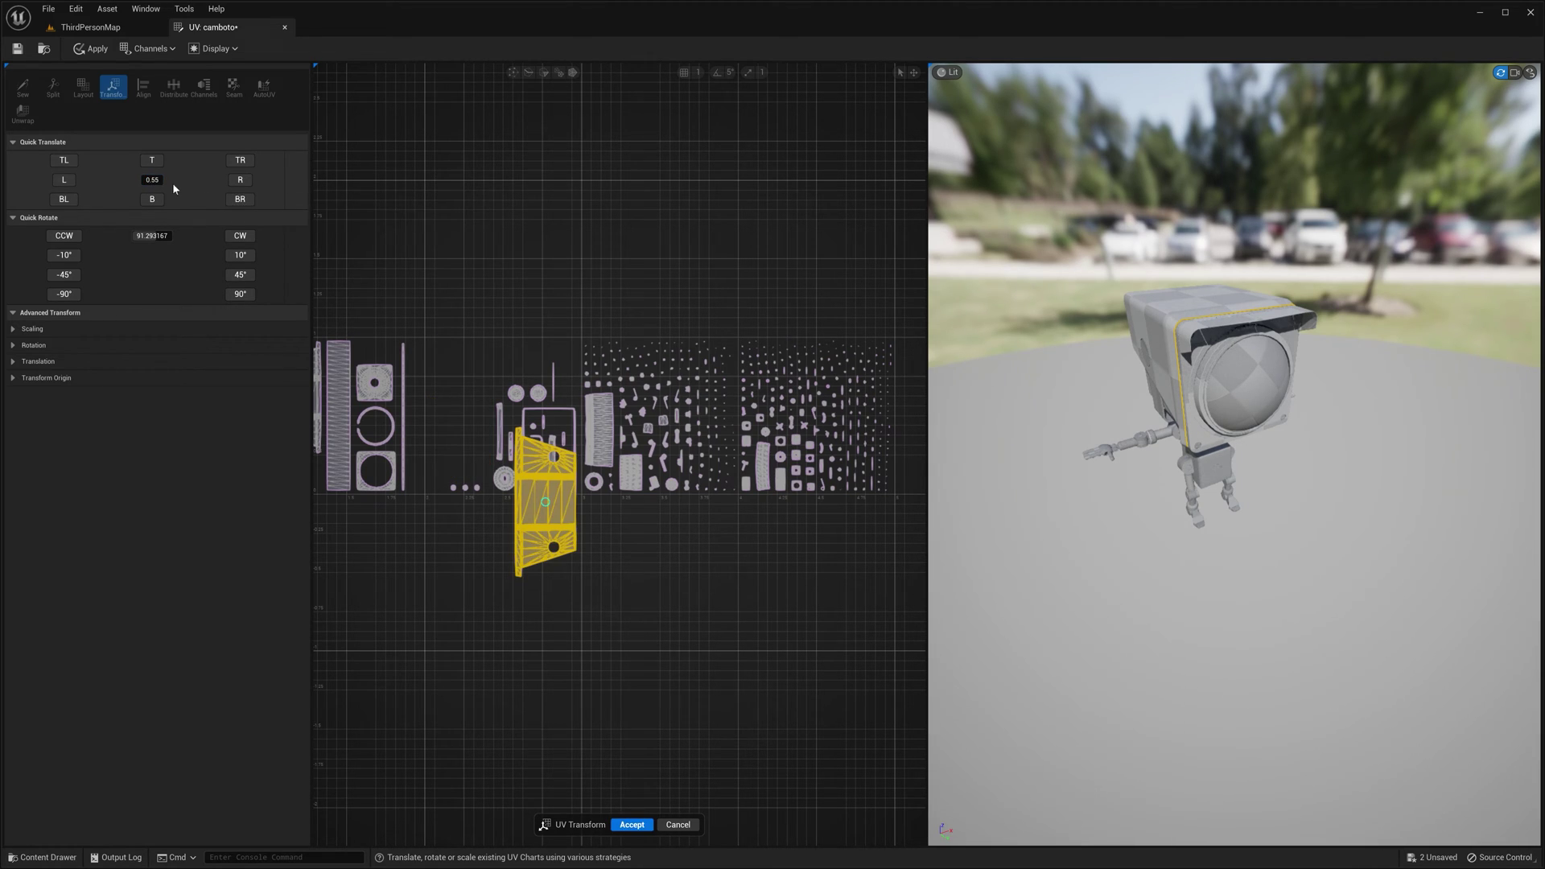
left_click_drag(155, 182, 168, 185)
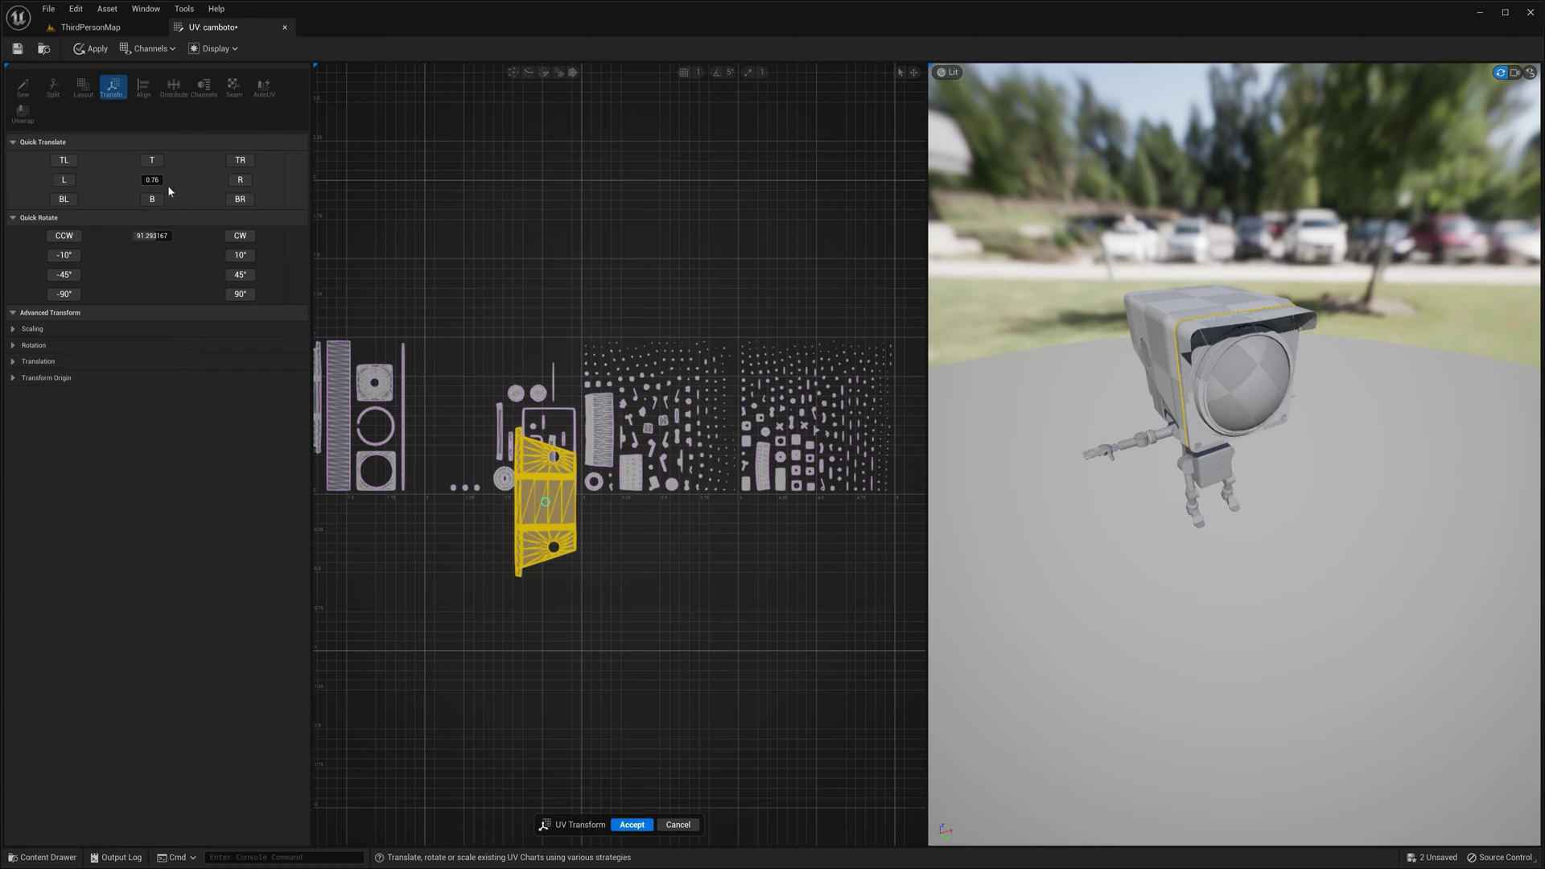
left_click(242, 203)
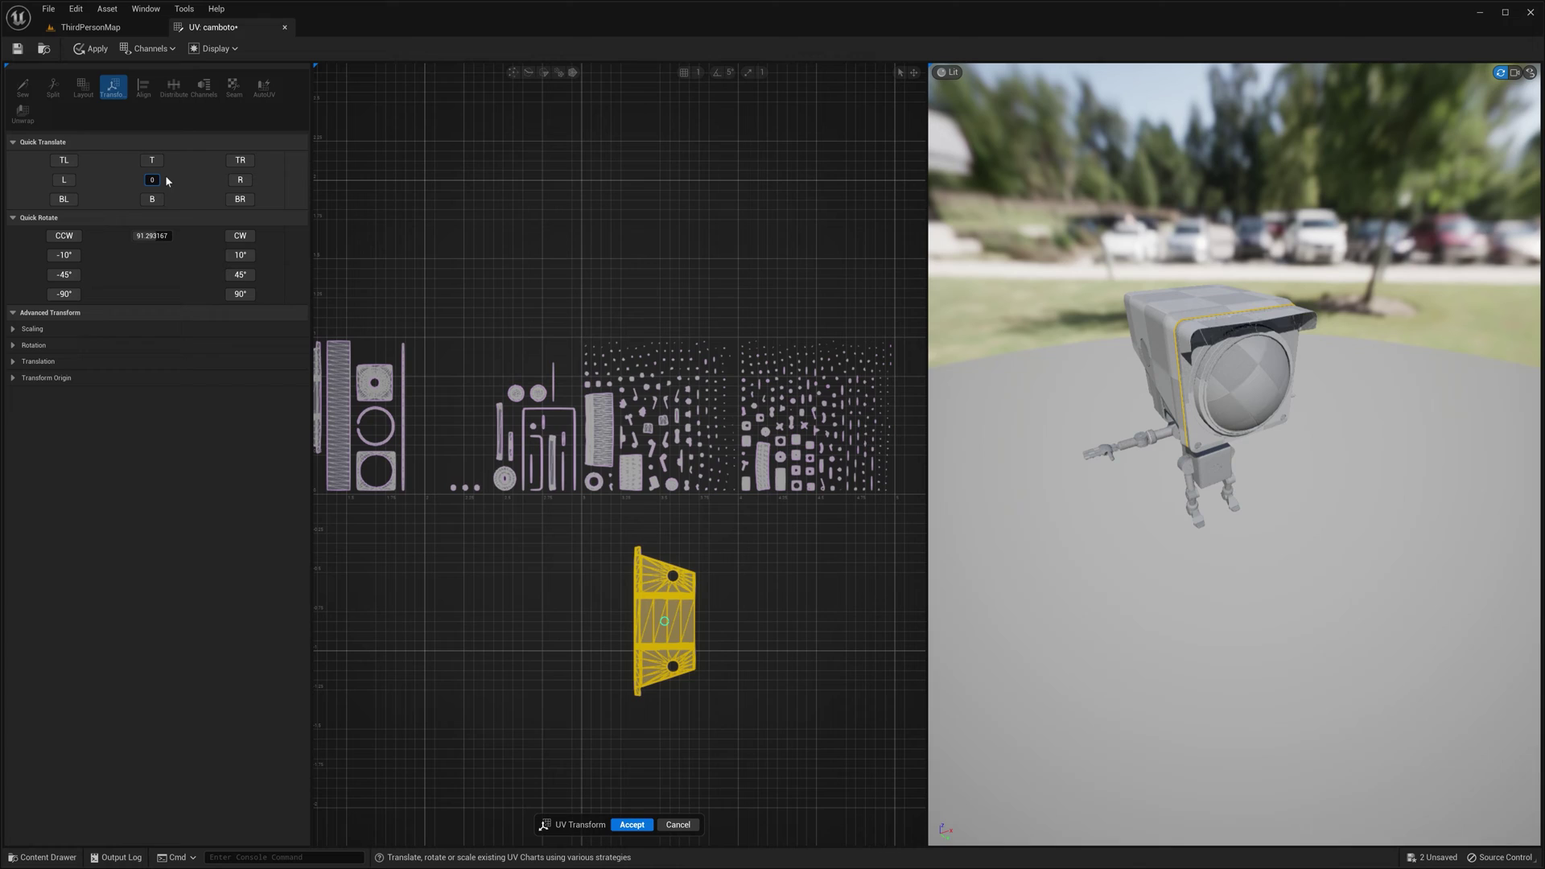
Step: Try translating the island straight up with a quick translate distance of 10, and bring it back down
type("0")
key("Return")
left_click(154, 162)
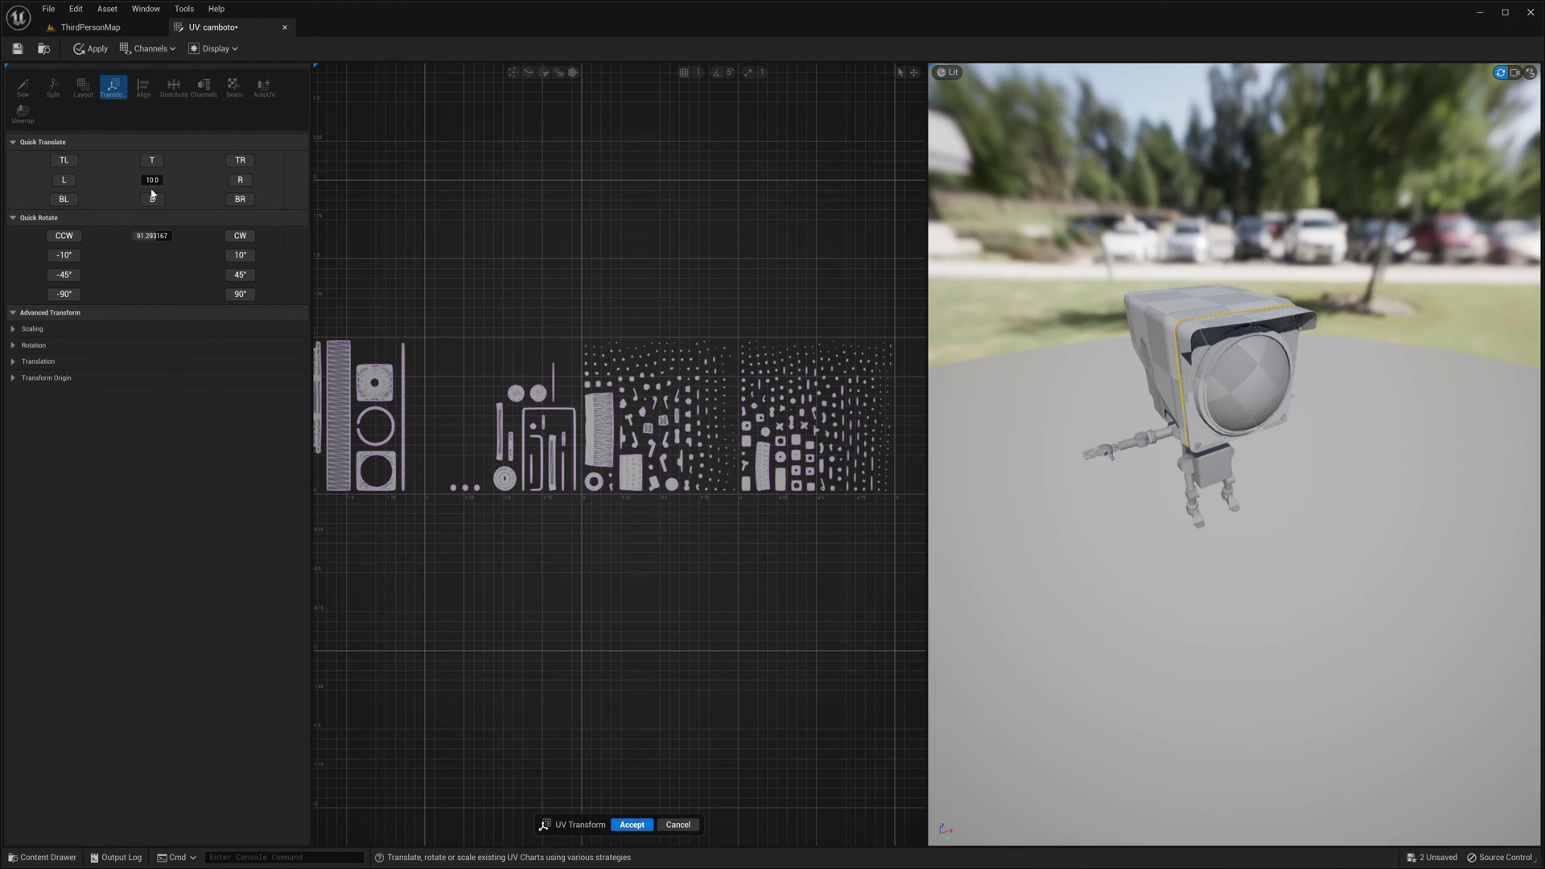
left_click(152, 198)
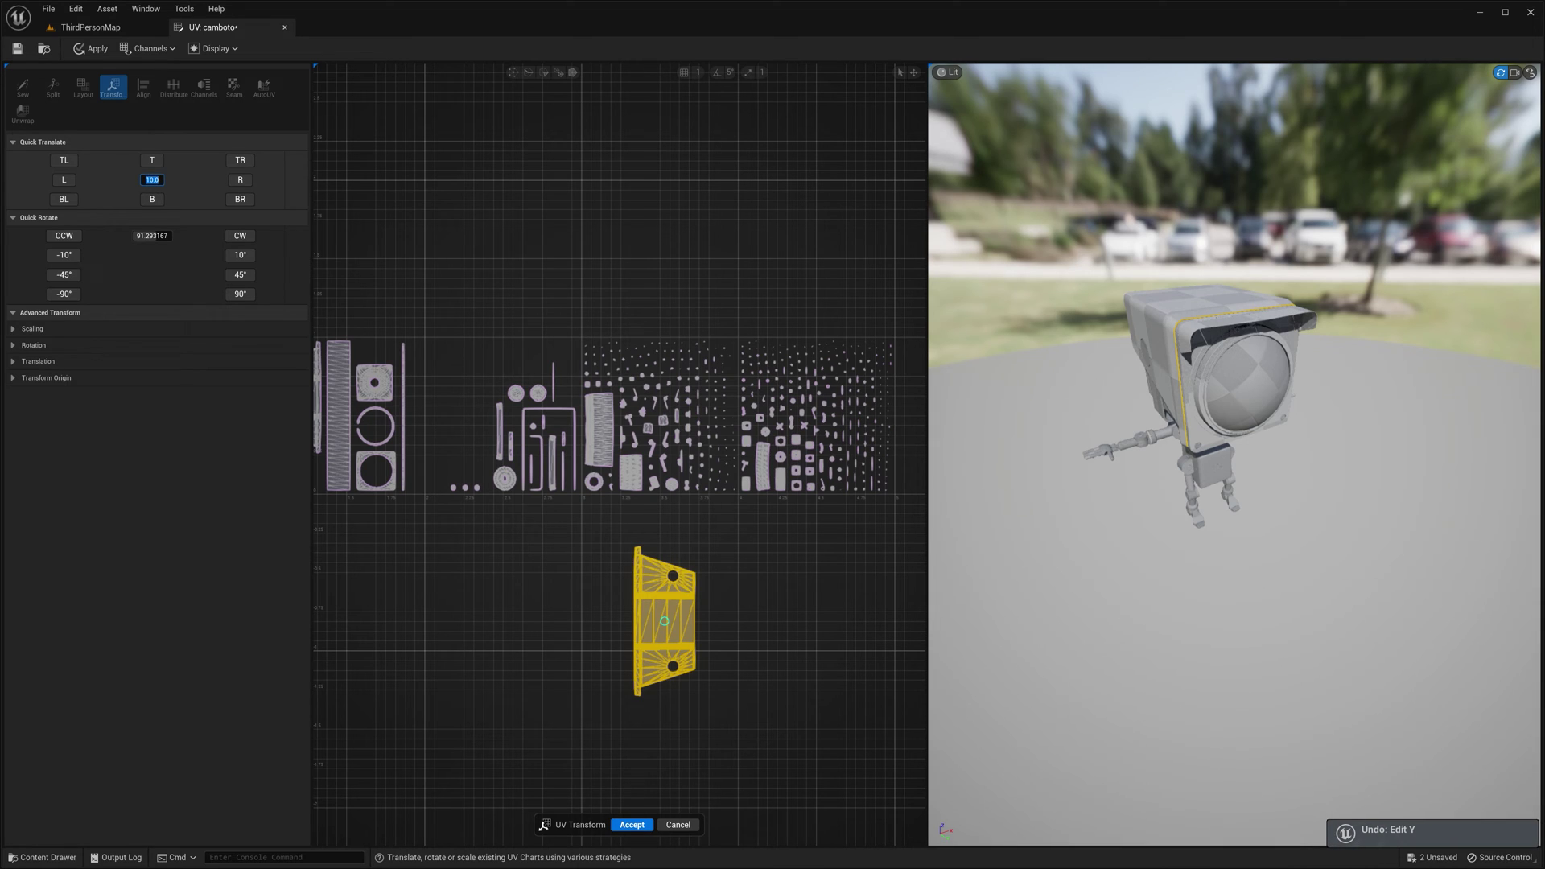
Step: Set the quick translate distance to 2 and move the trapezoidal island straight up
type("2")
key("Return")
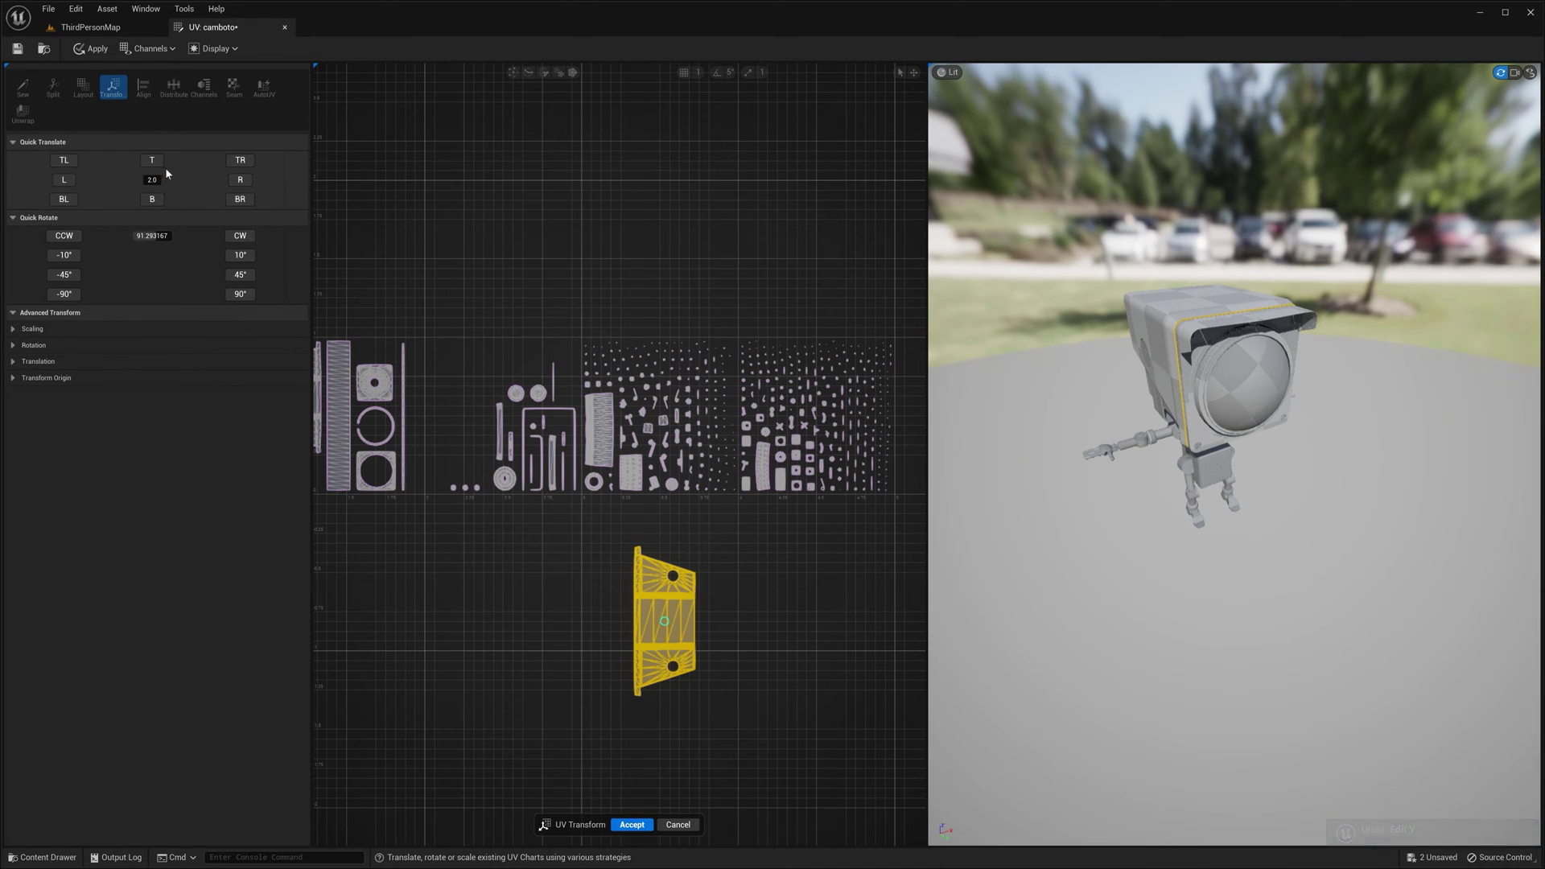
left_click(157, 165)
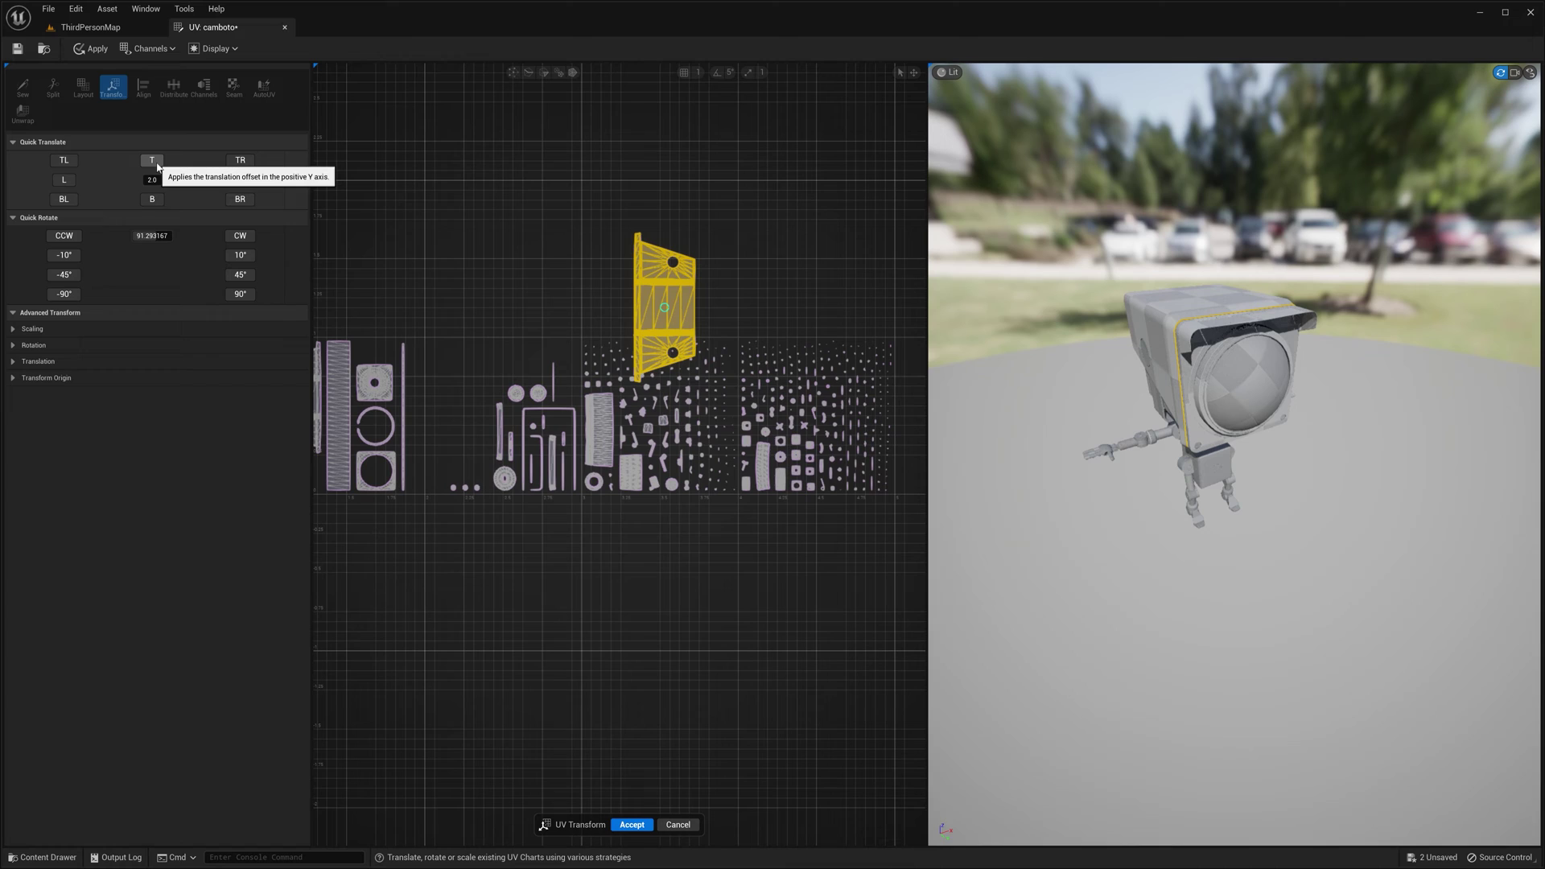
Step: Set the quick rotation angle to 90 and stretch the island horizontally with an X scale of 2.457522
left_click(153, 236)
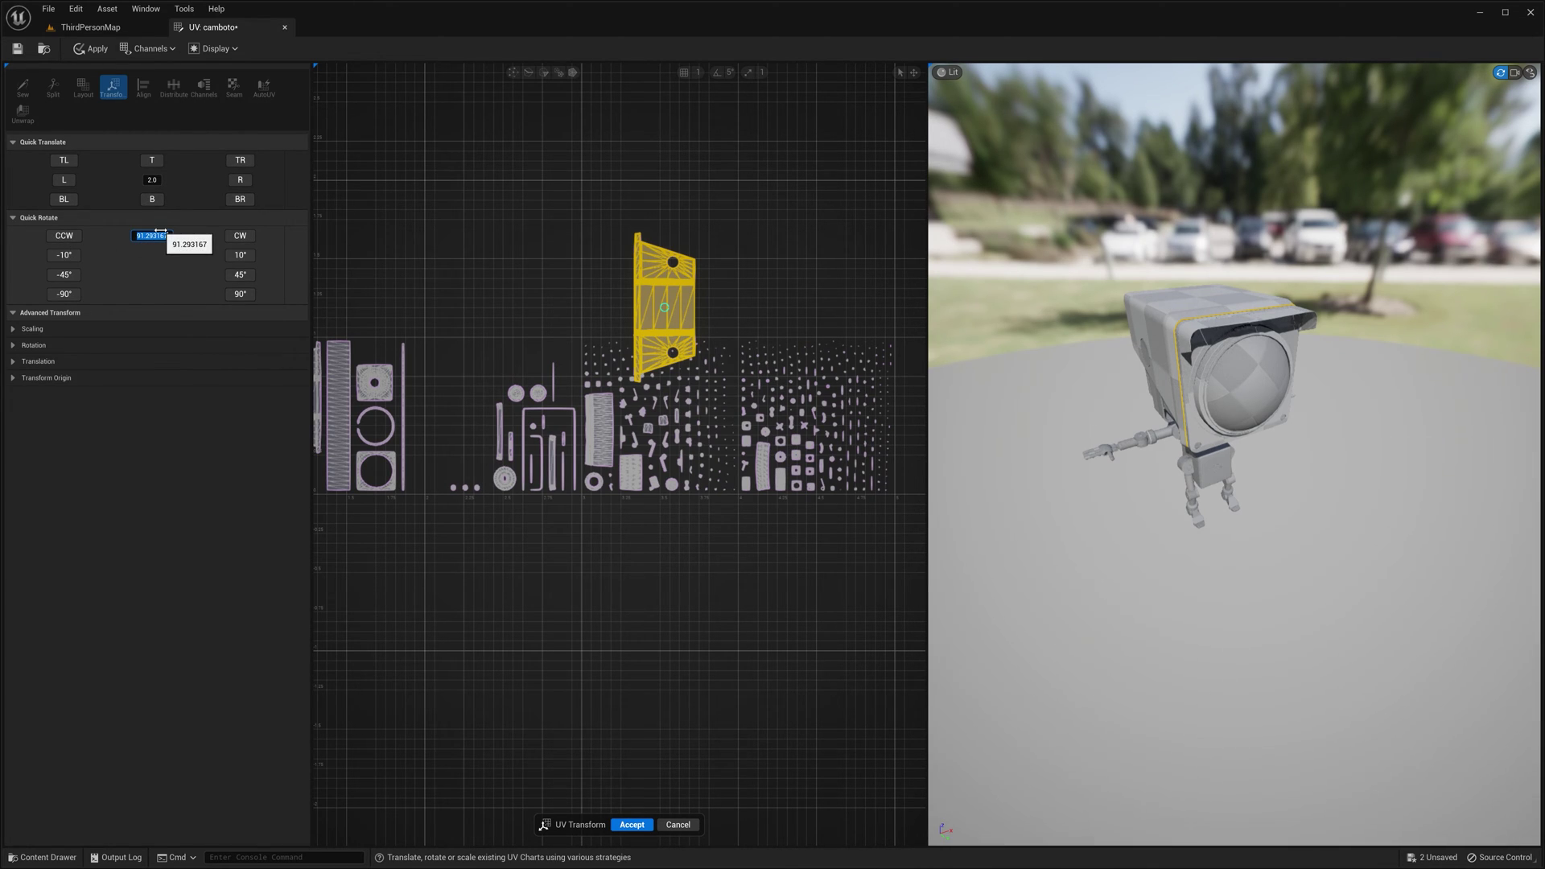
type("90.0")
left_click(55, 328)
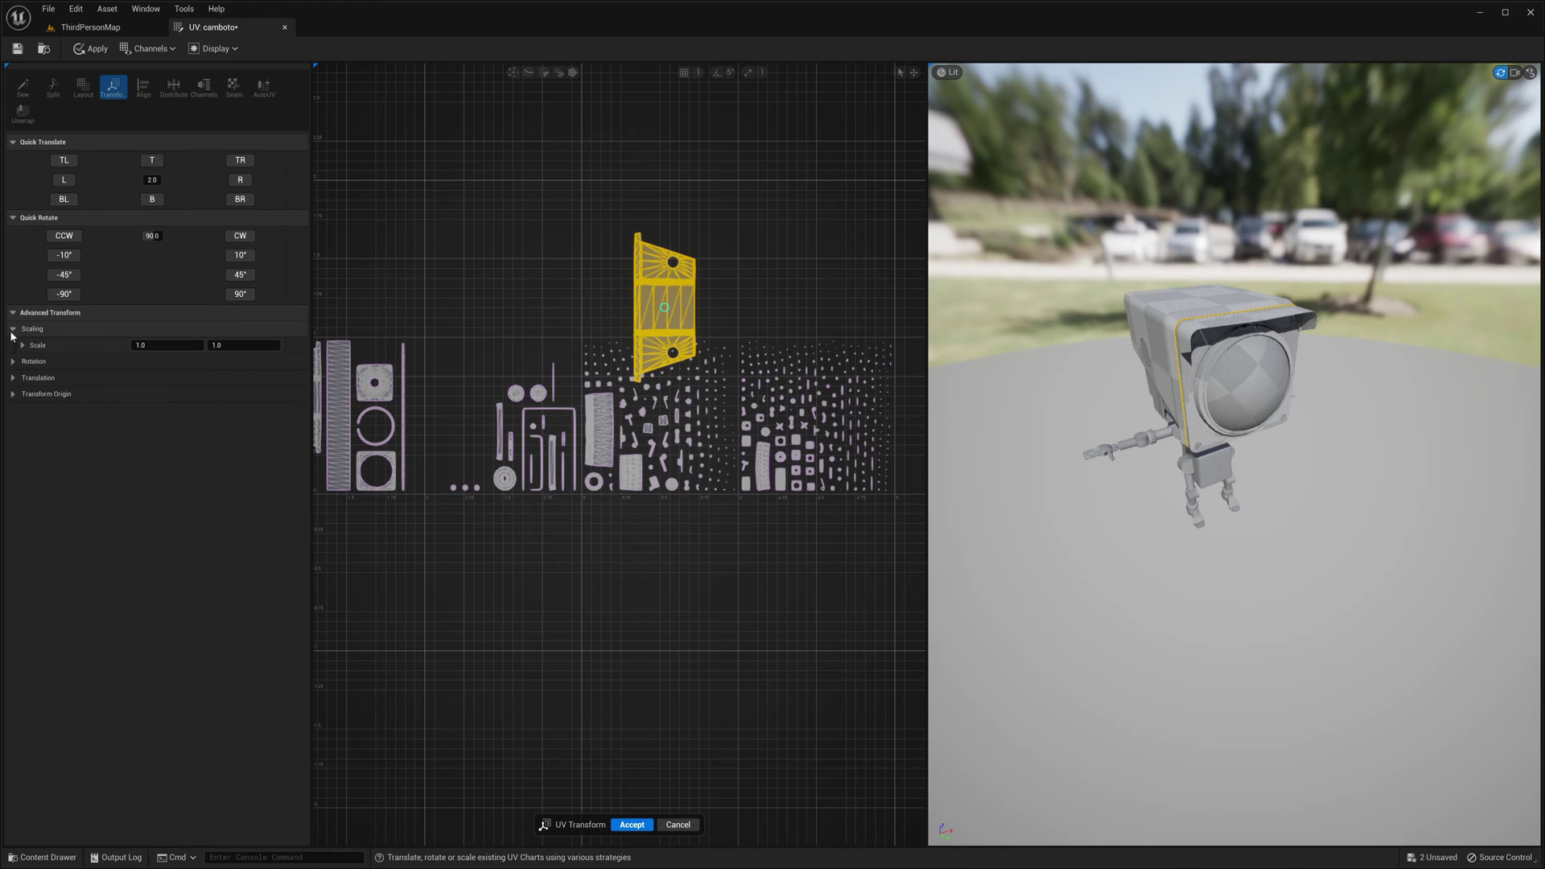
left_click_drag(141, 345, 241, 345)
Step: Expand the advanced rotation, translation and transform origin settings to examine their options
left_click(9, 362)
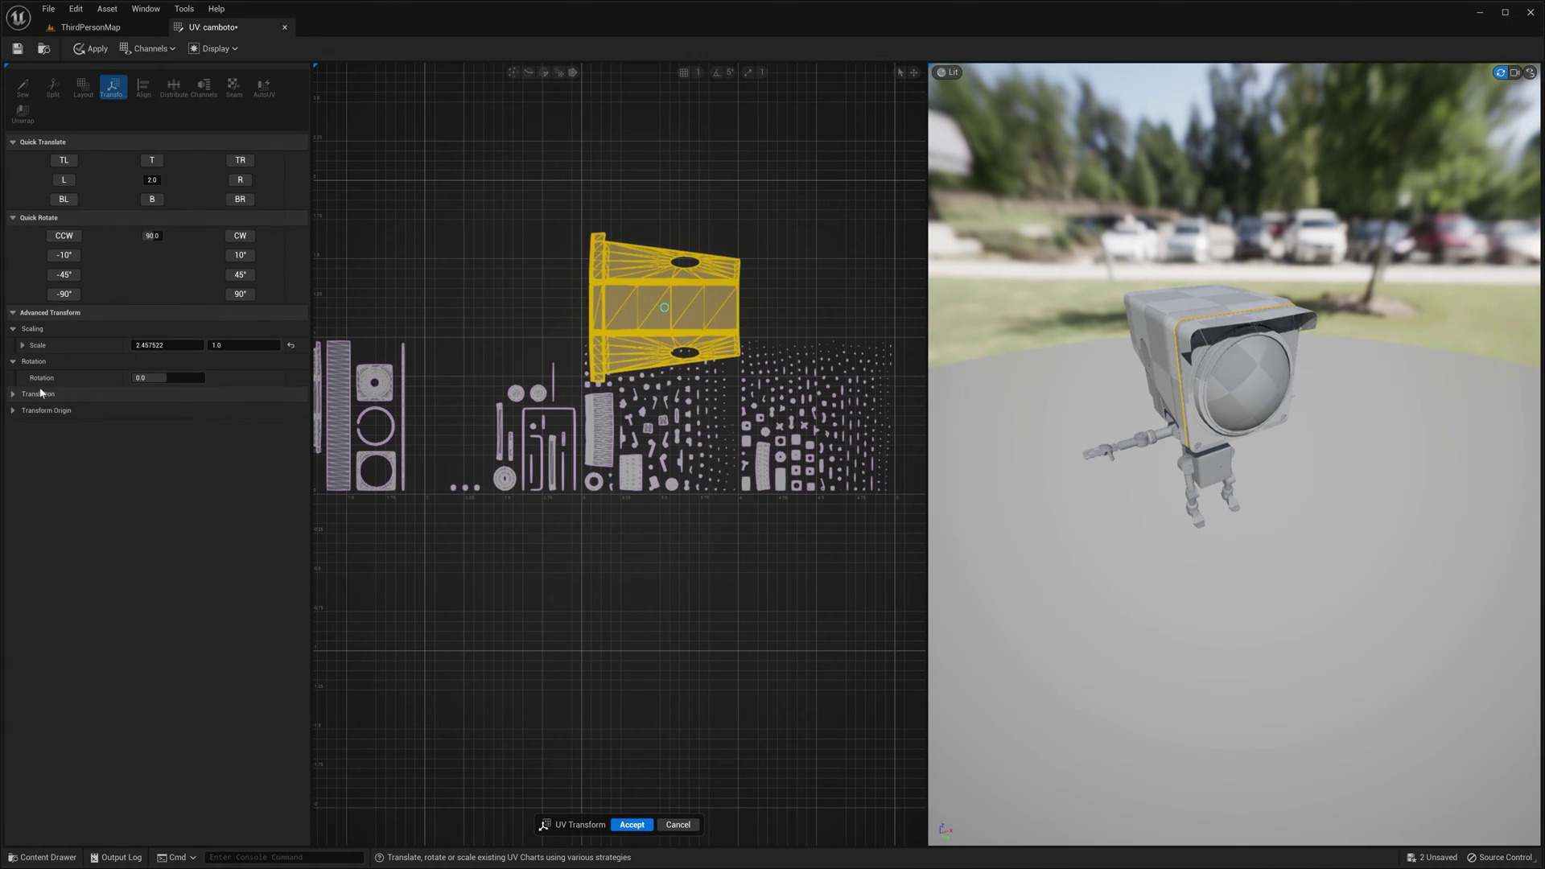
left_click(16, 394)
left_click(16, 443)
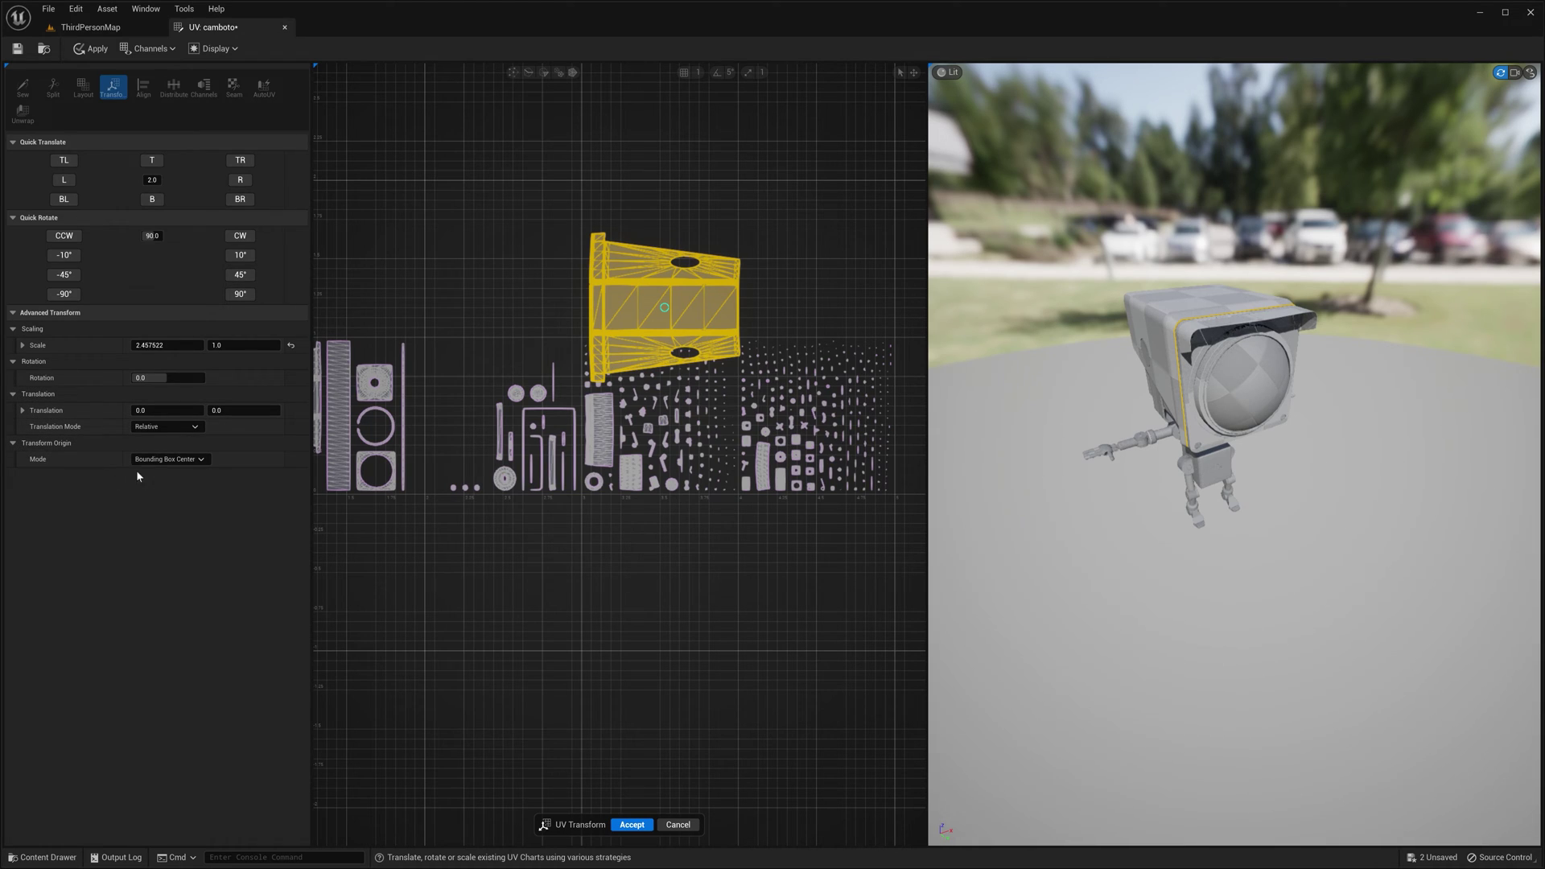
Step: Try the Origin, Individual Bounding Box Center and Manual transform origin modes, reset the mode to Bounding Box Center, and cancel the transform
left_click(158, 461)
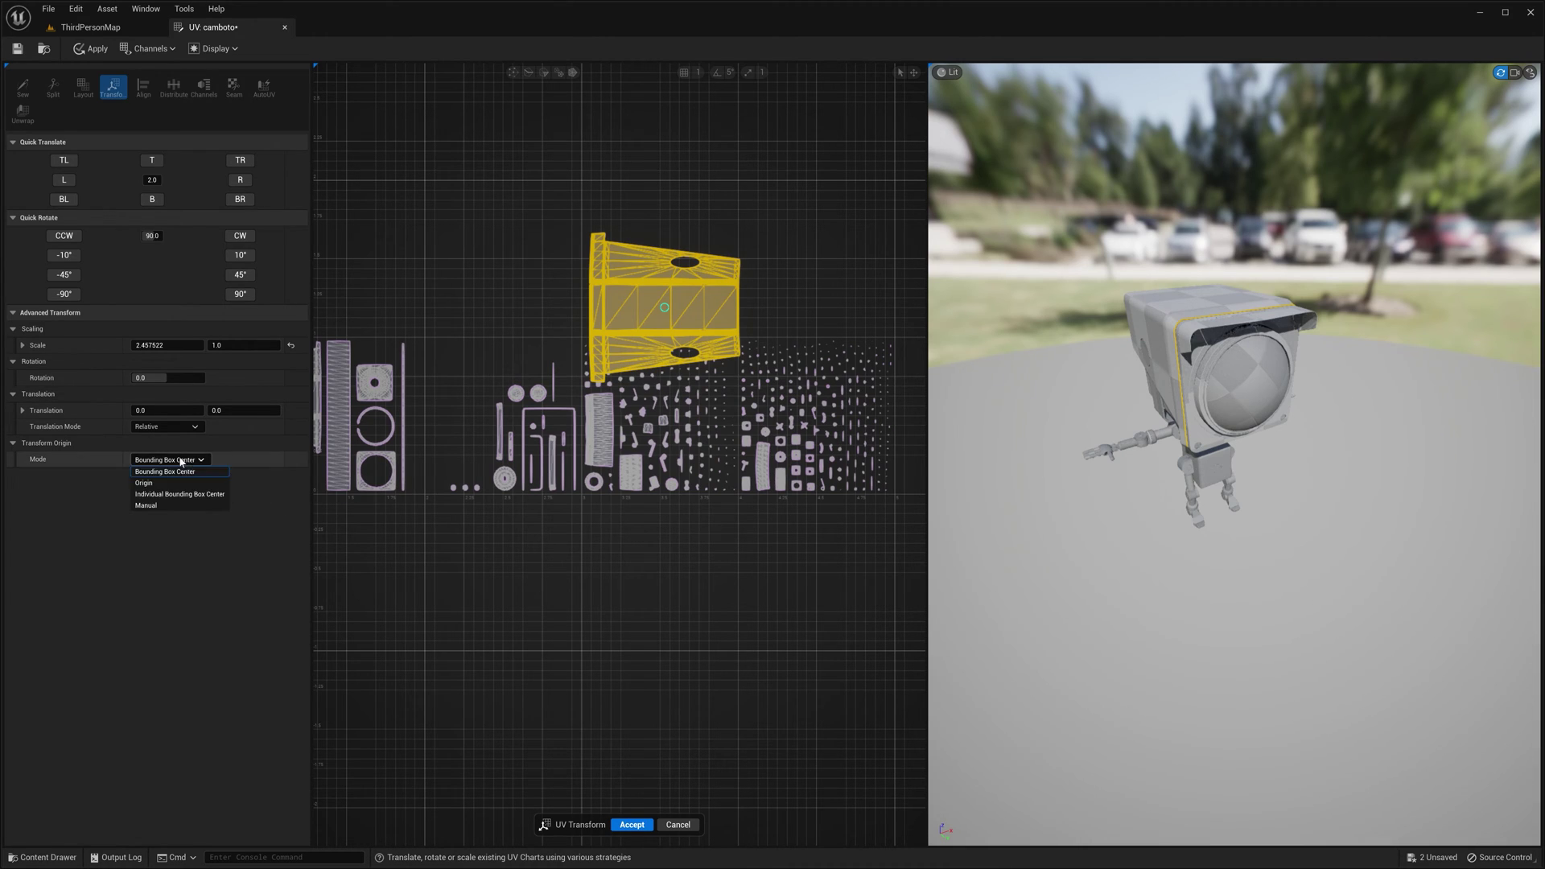
left_click(180, 484)
left_click(187, 465)
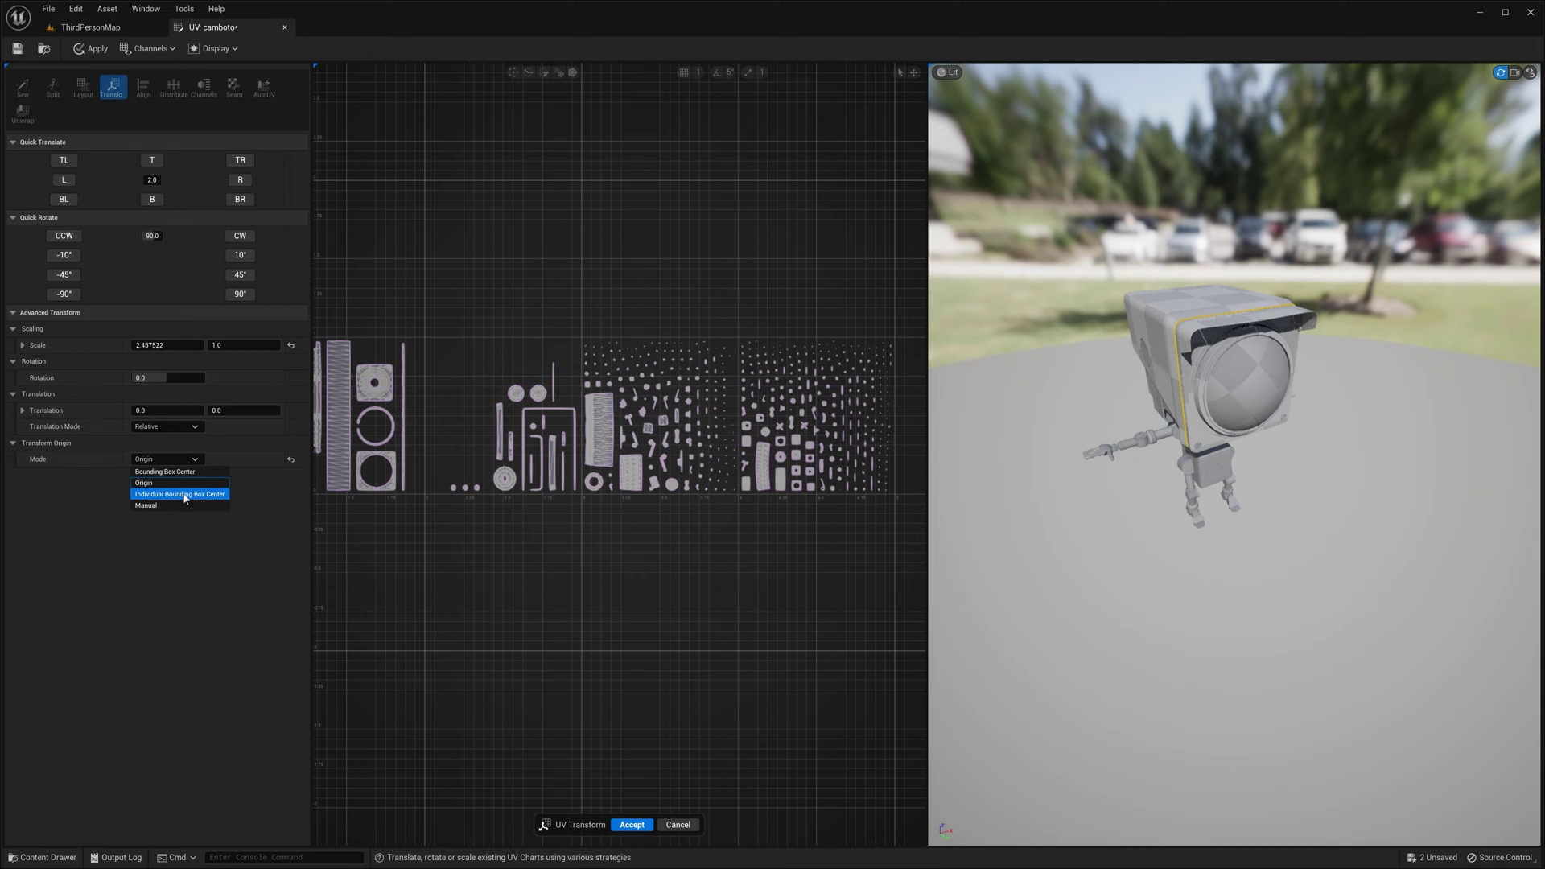
left_click(181, 494)
left_click(180, 459)
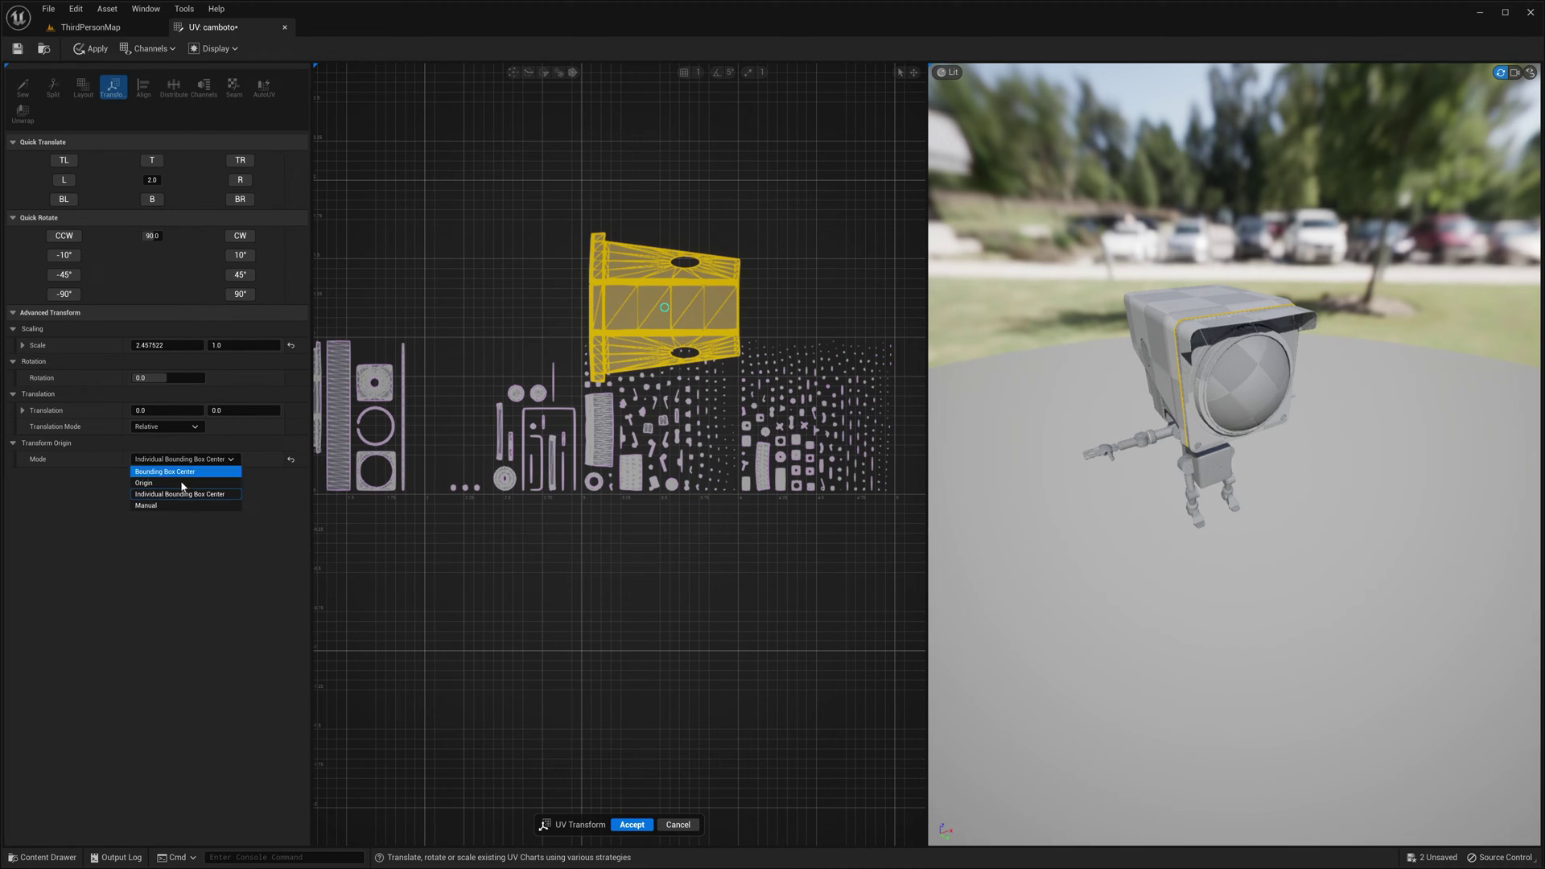
left_click(179, 508)
left_click(291, 460)
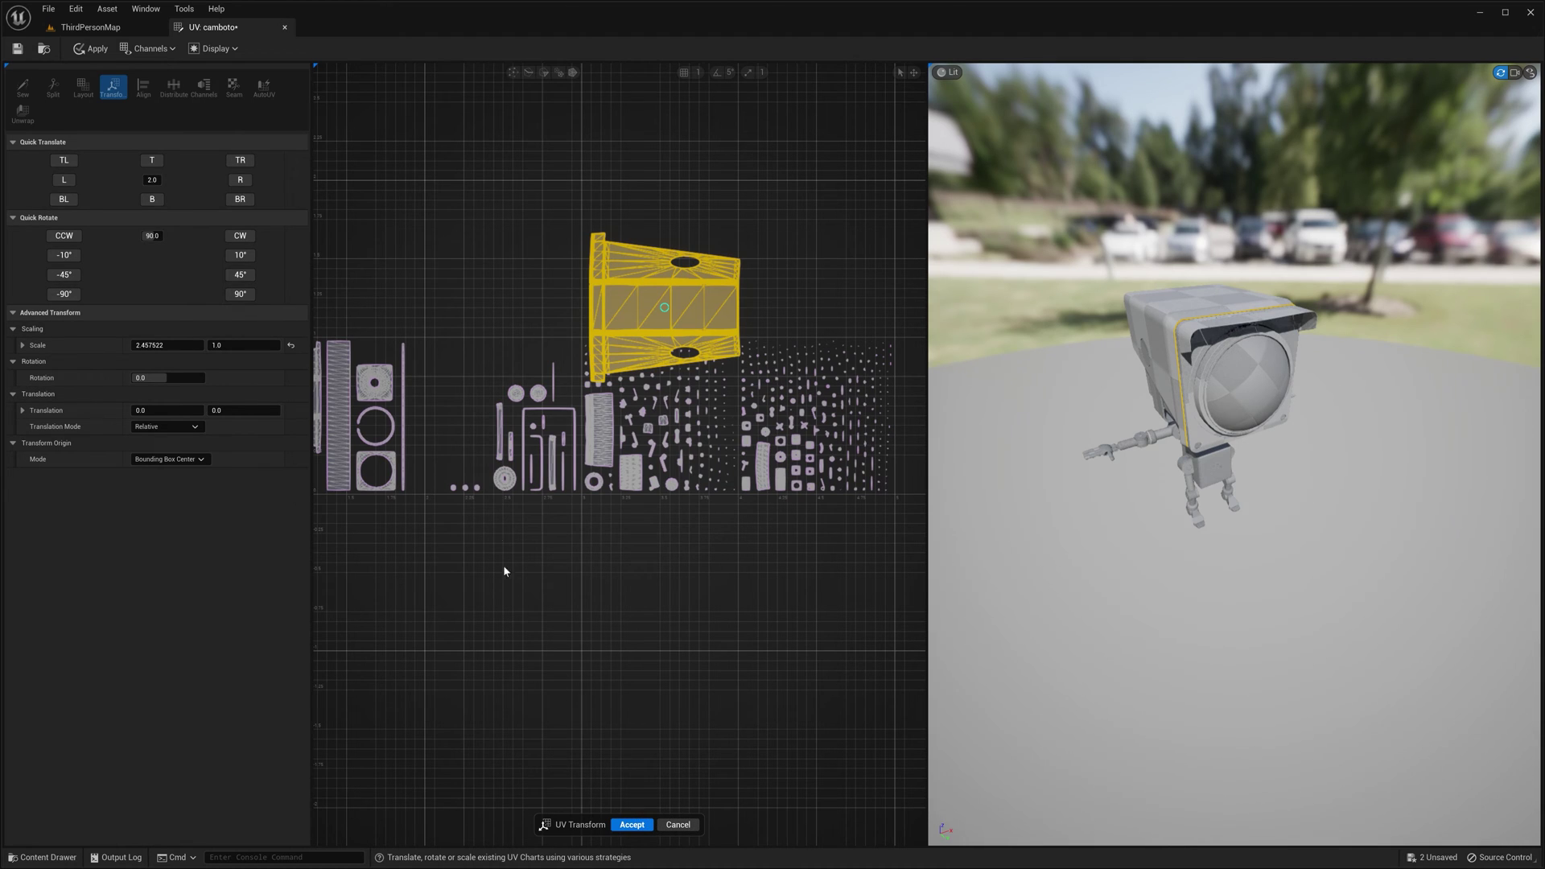
left_click(675, 824)
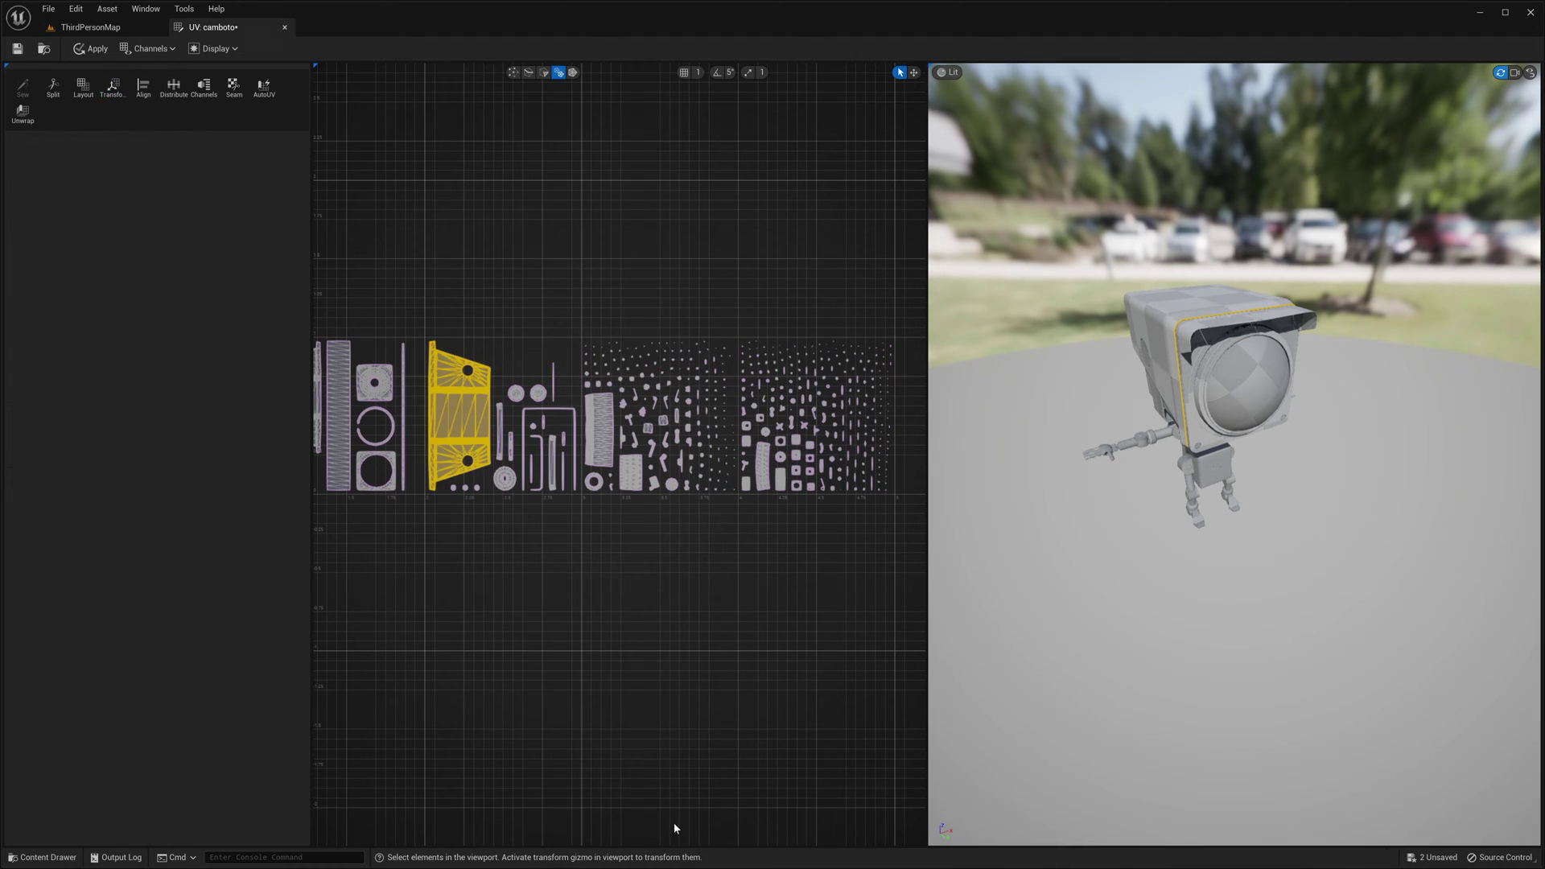
Step: Select the square and trapezoidal islands, and use Align to try their bottom edges and align their top edges
left_click(384, 382)
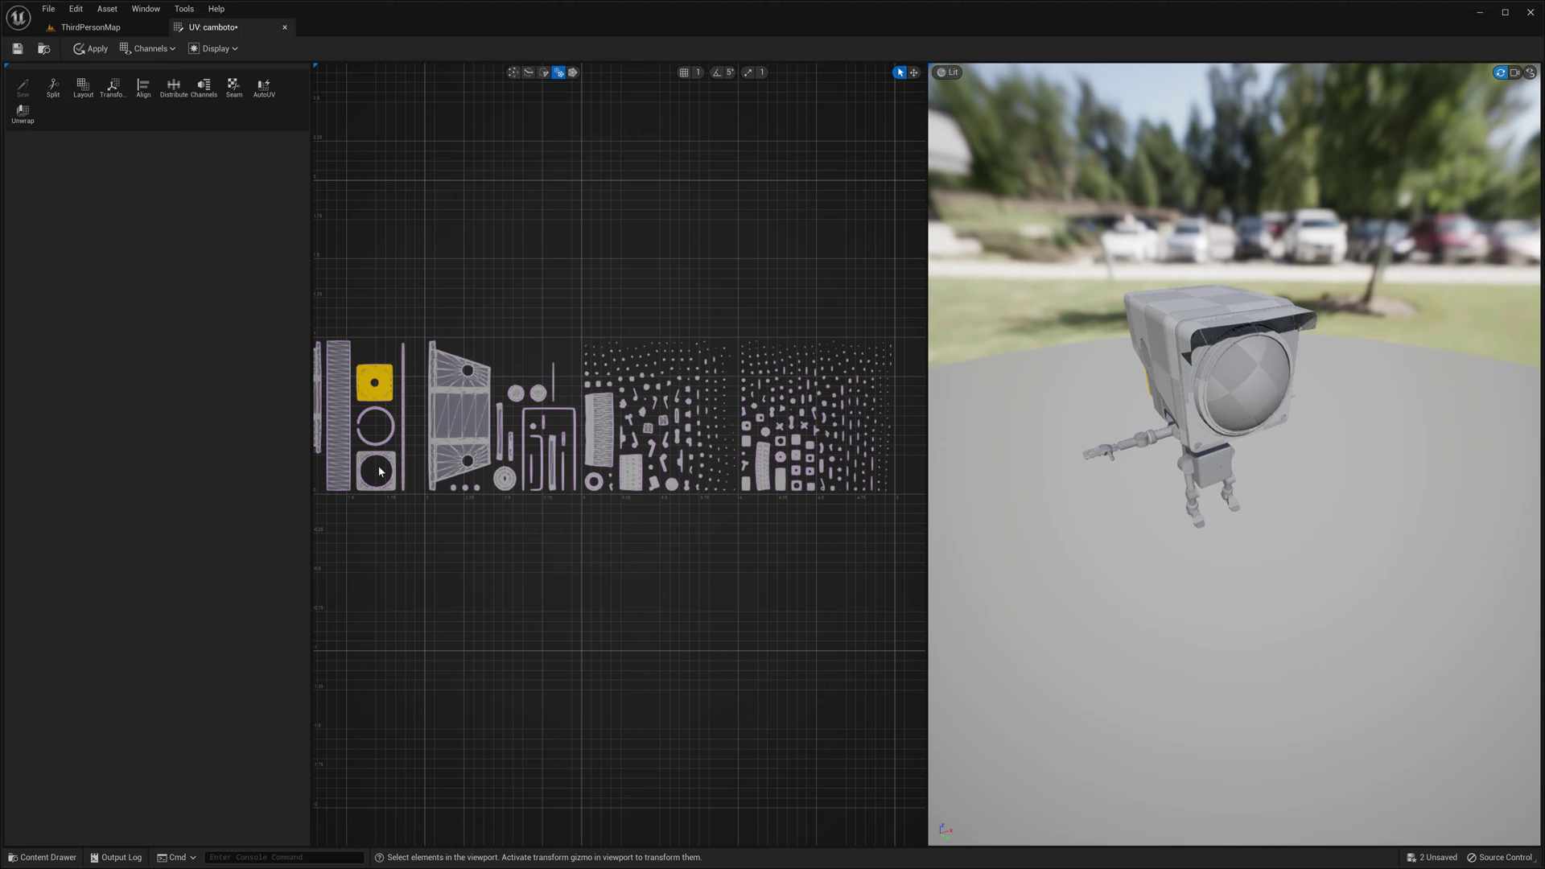
left_click(442, 383)
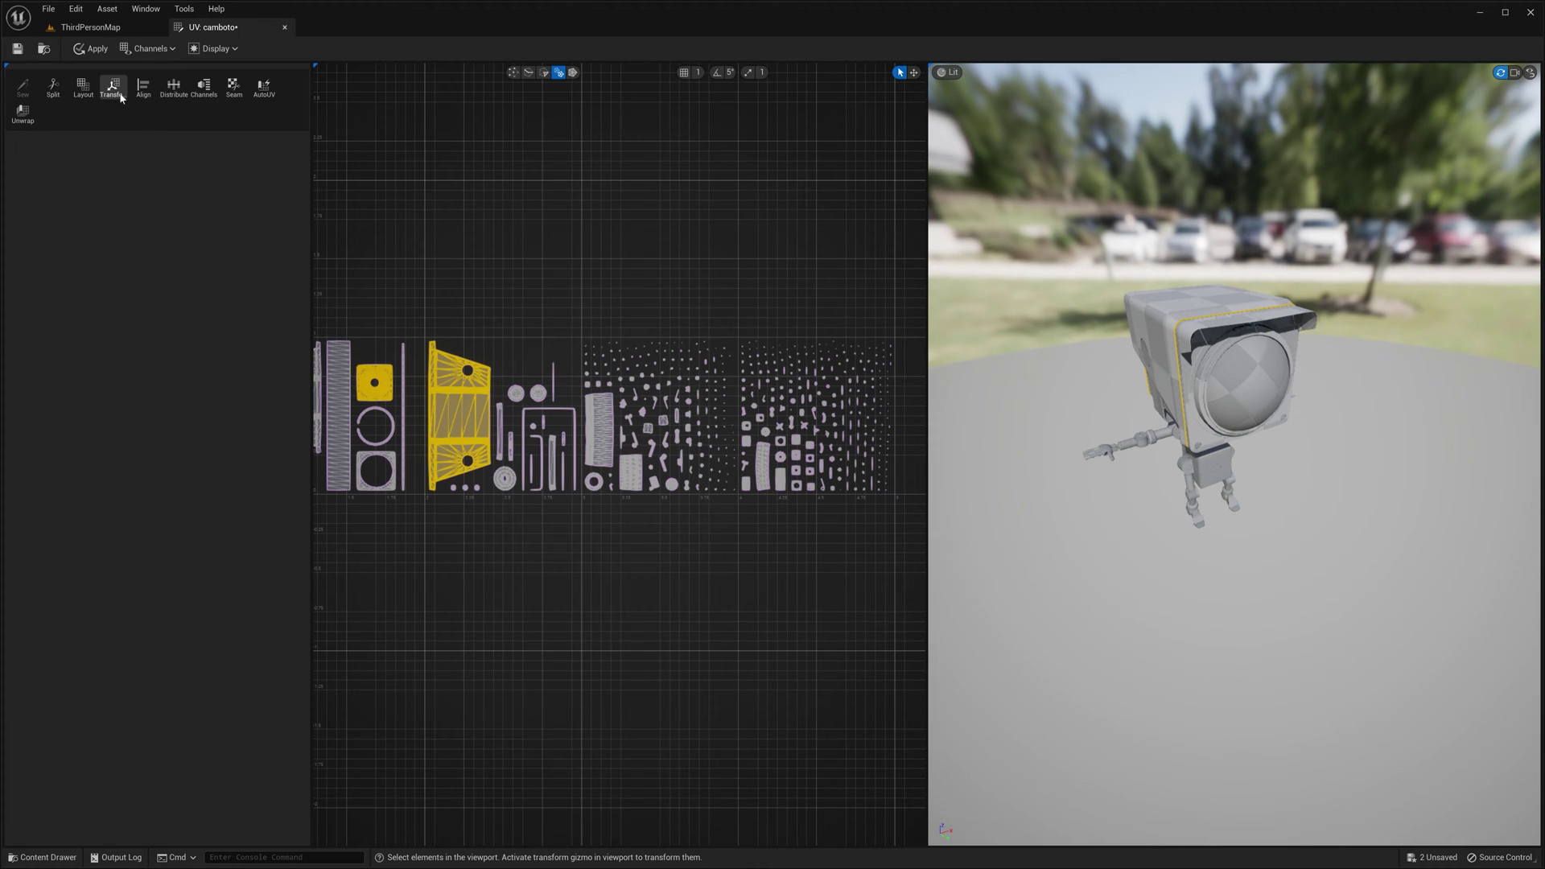
left_click(143, 87)
left_click(37, 167)
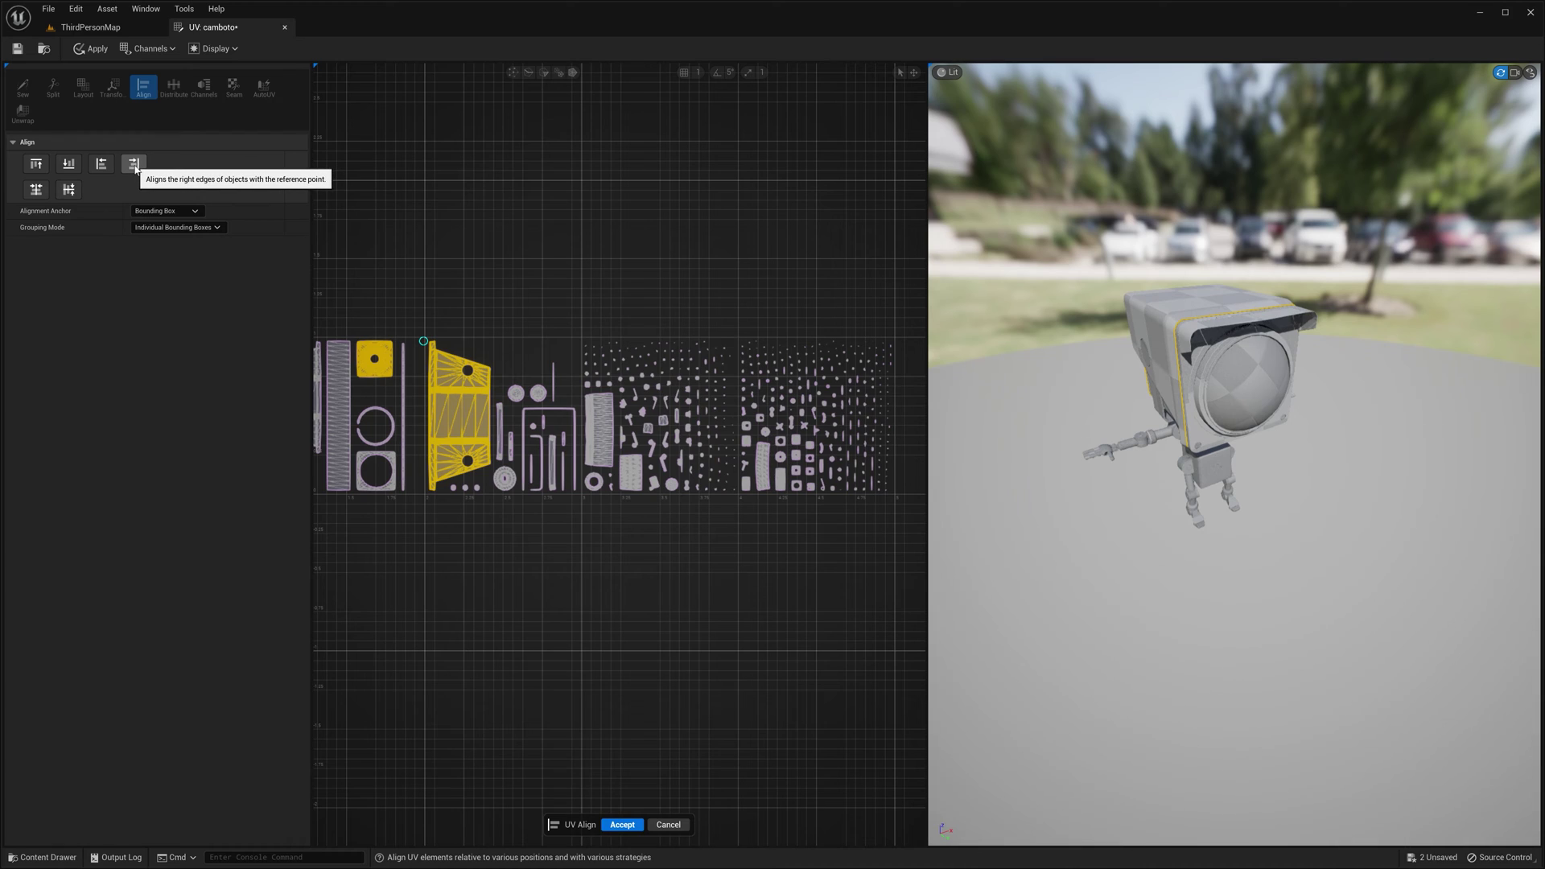
left_click(67, 167)
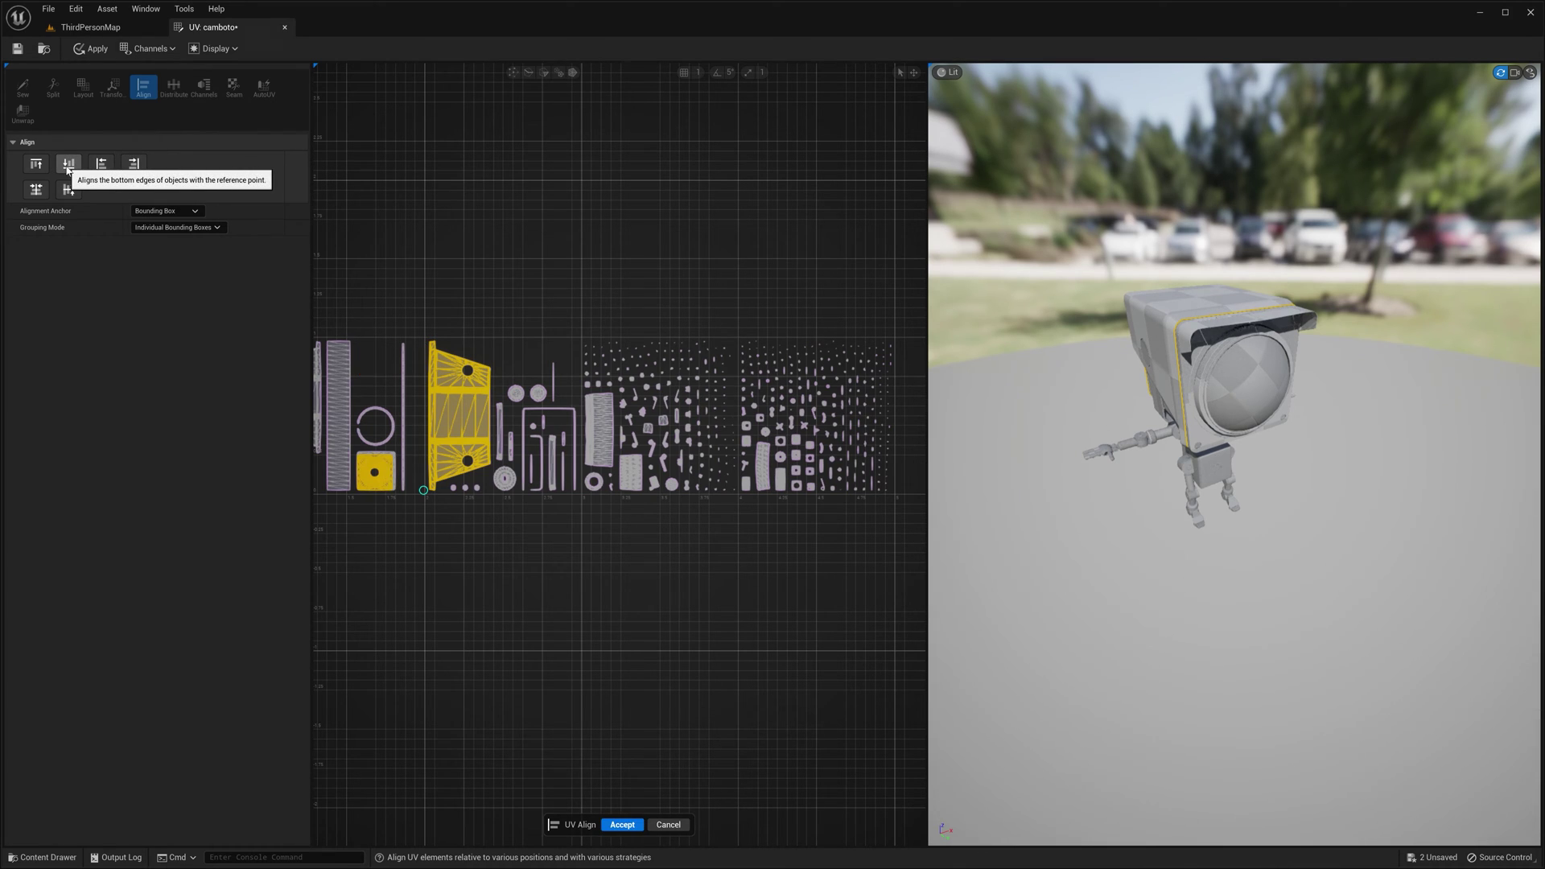
left_click(36, 165)
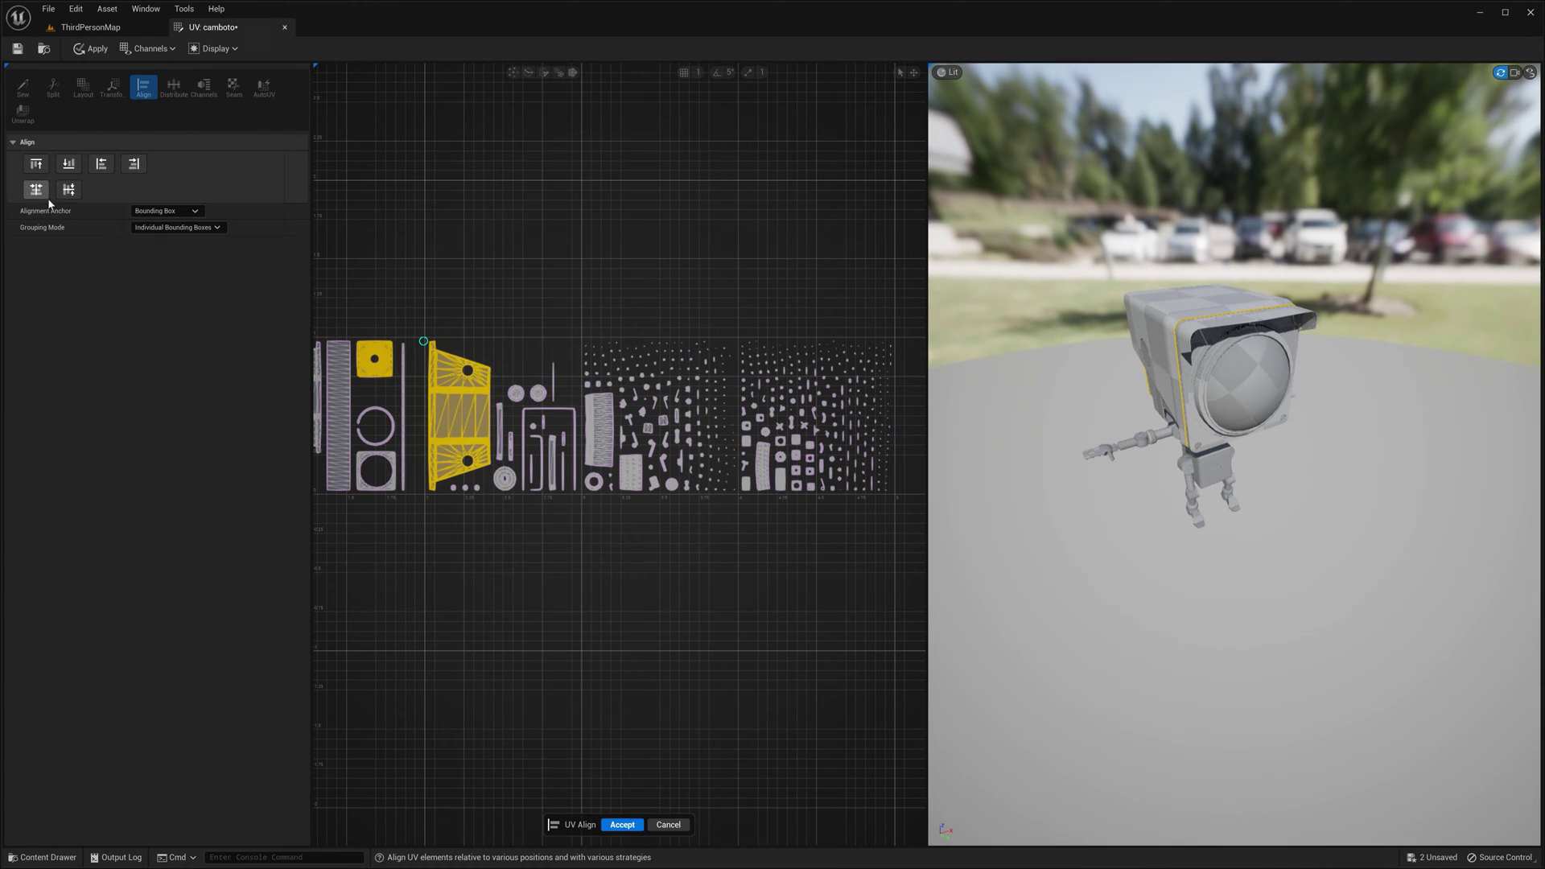
Step: Align the two islands' centers at the same height and check the available Alignment Anchor options
left_click(70, 193)
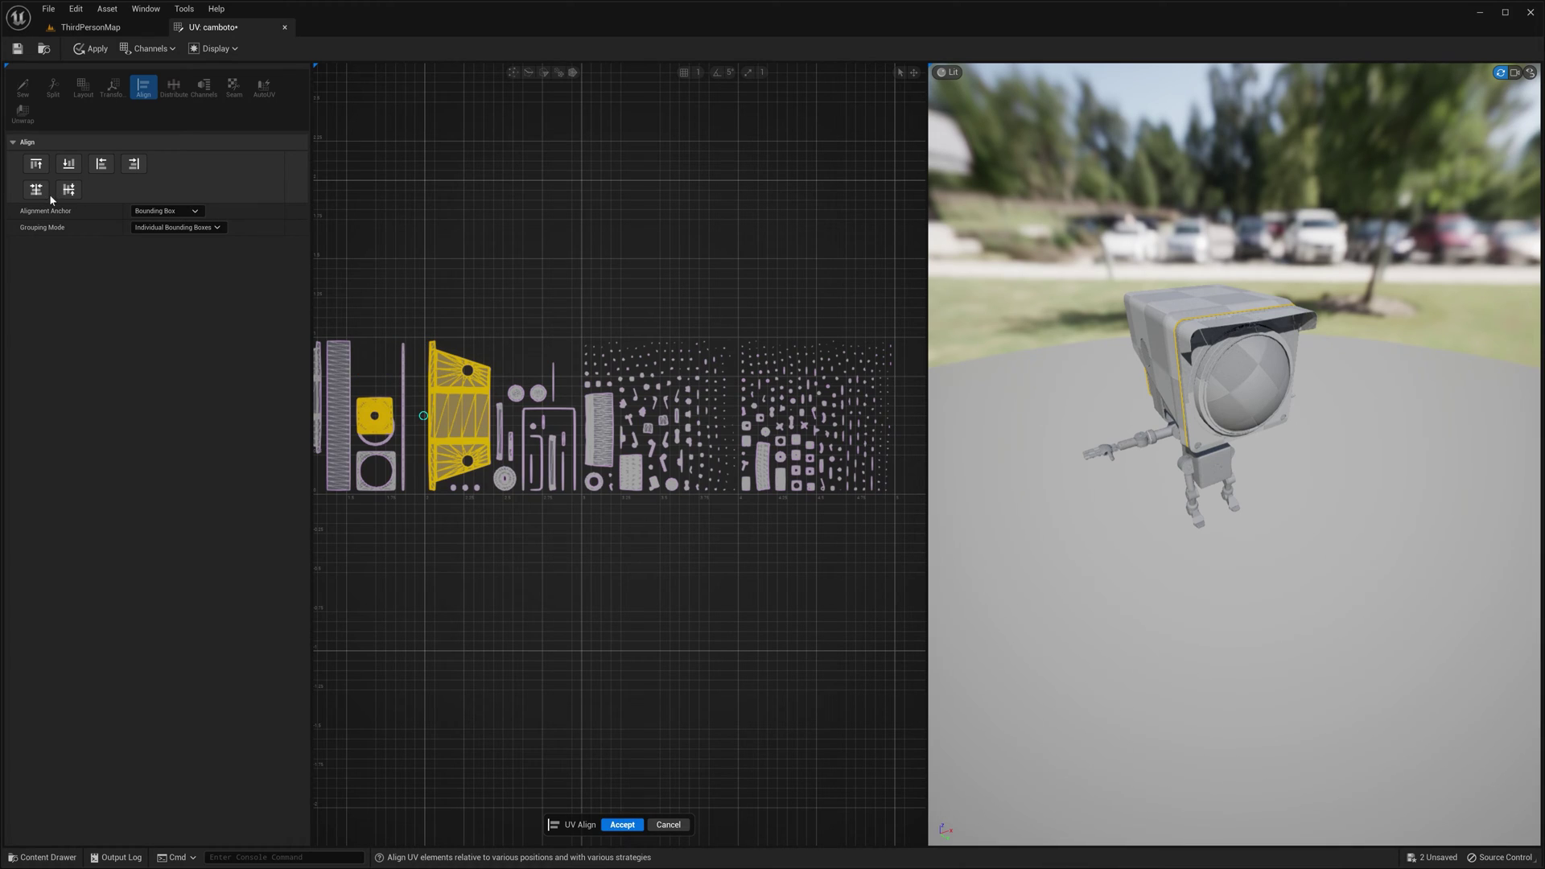
left_click(37, 191)
left_click(68, 189)
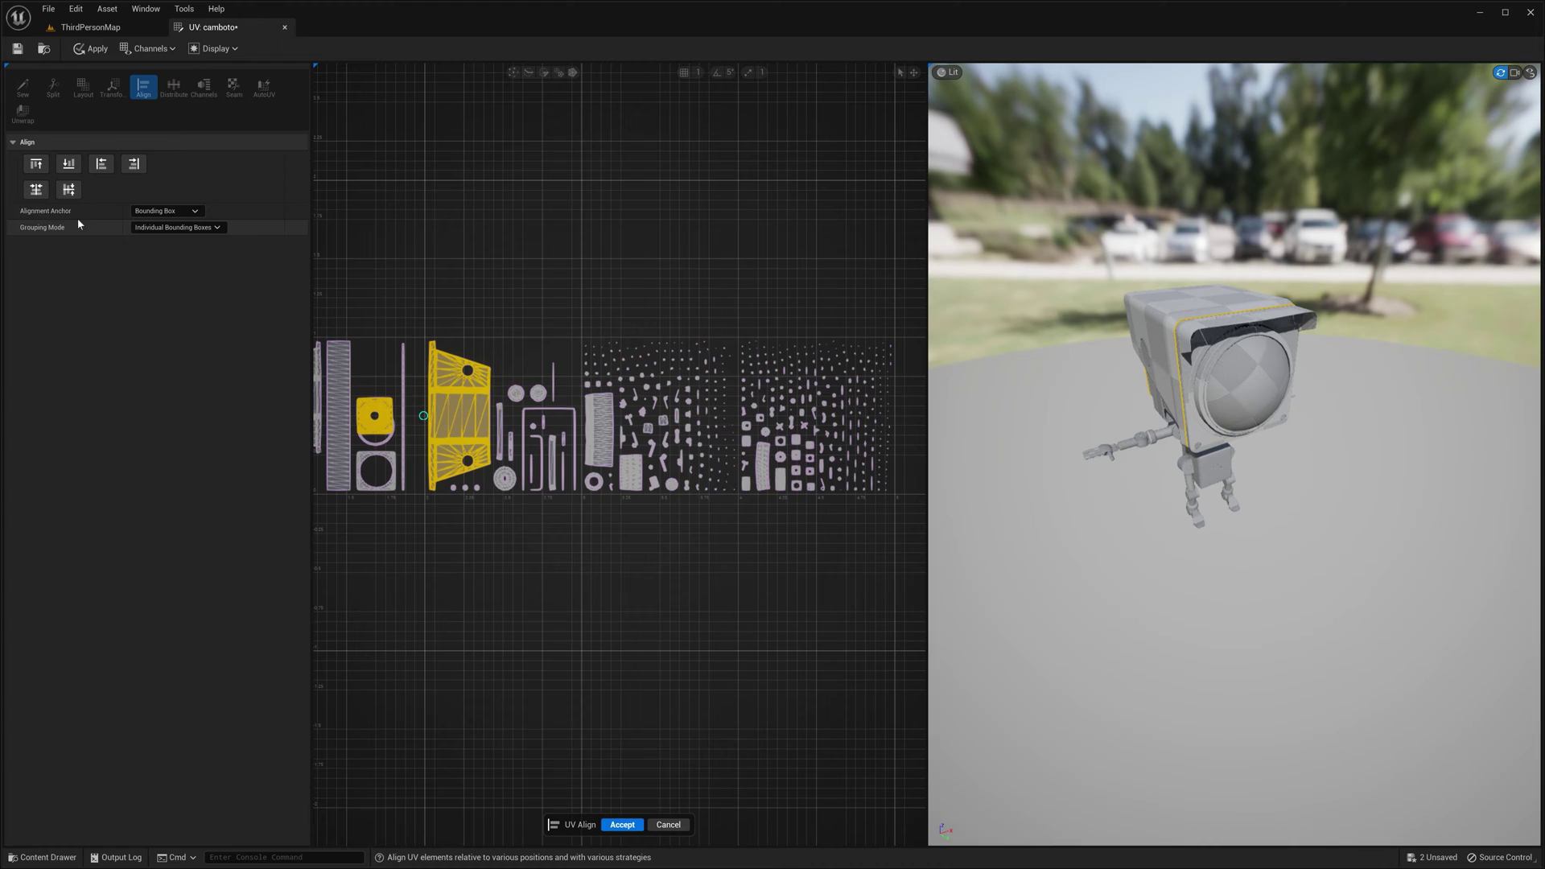
left_click(165, 212)
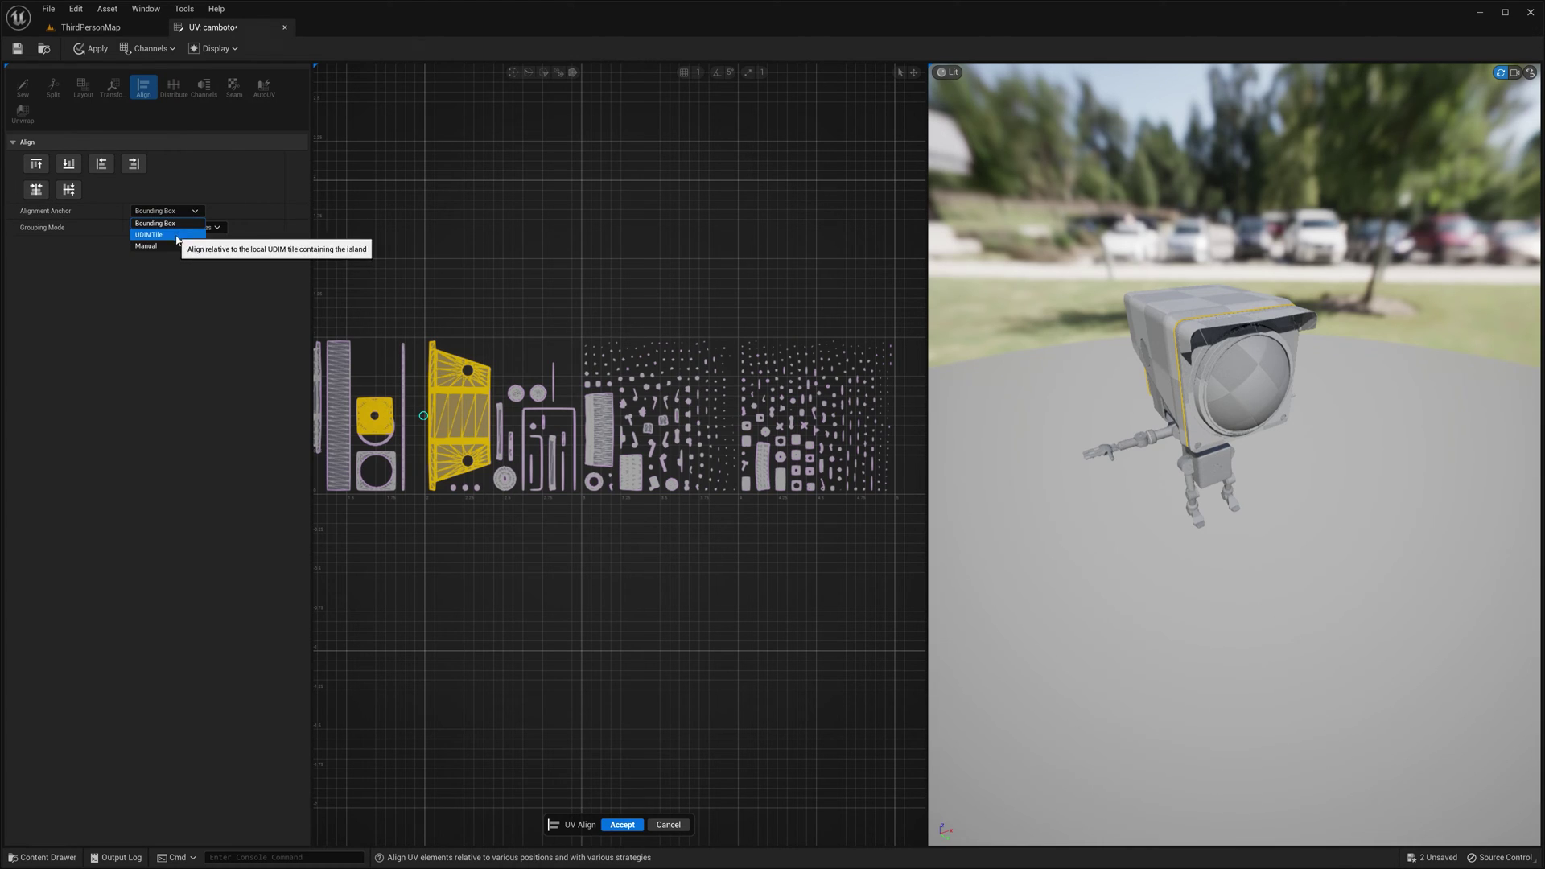
left_click(55, 231)
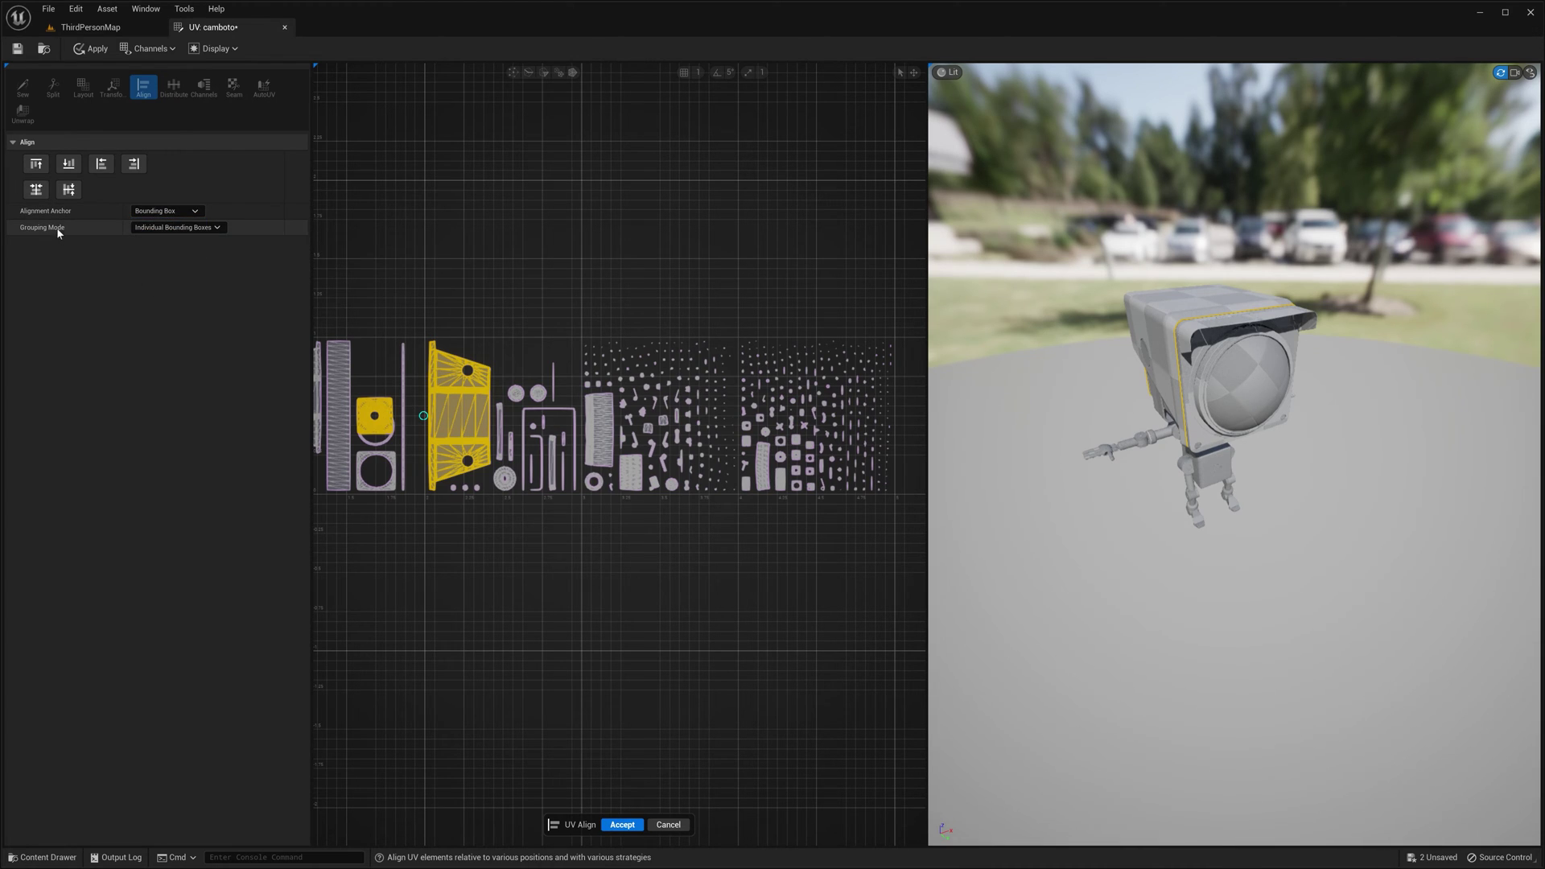
Step: Check the channel actions and available assets, and add a new UV channel to the camboto asset
left_click(174, 87)
left_click(204, 86)
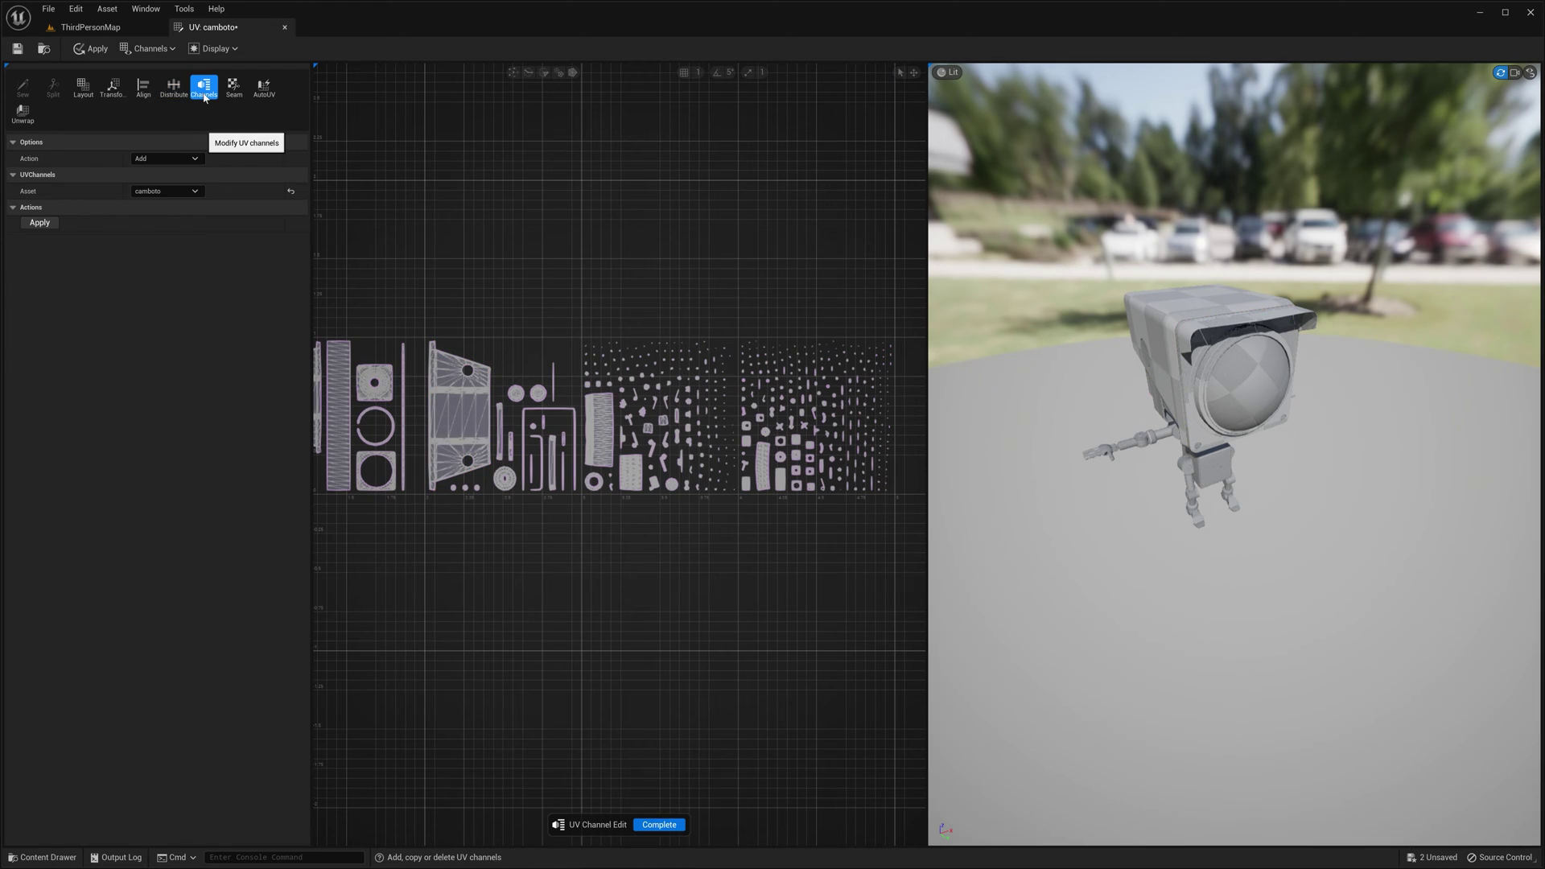
left_click(161, 158)
left_click(170, 169)
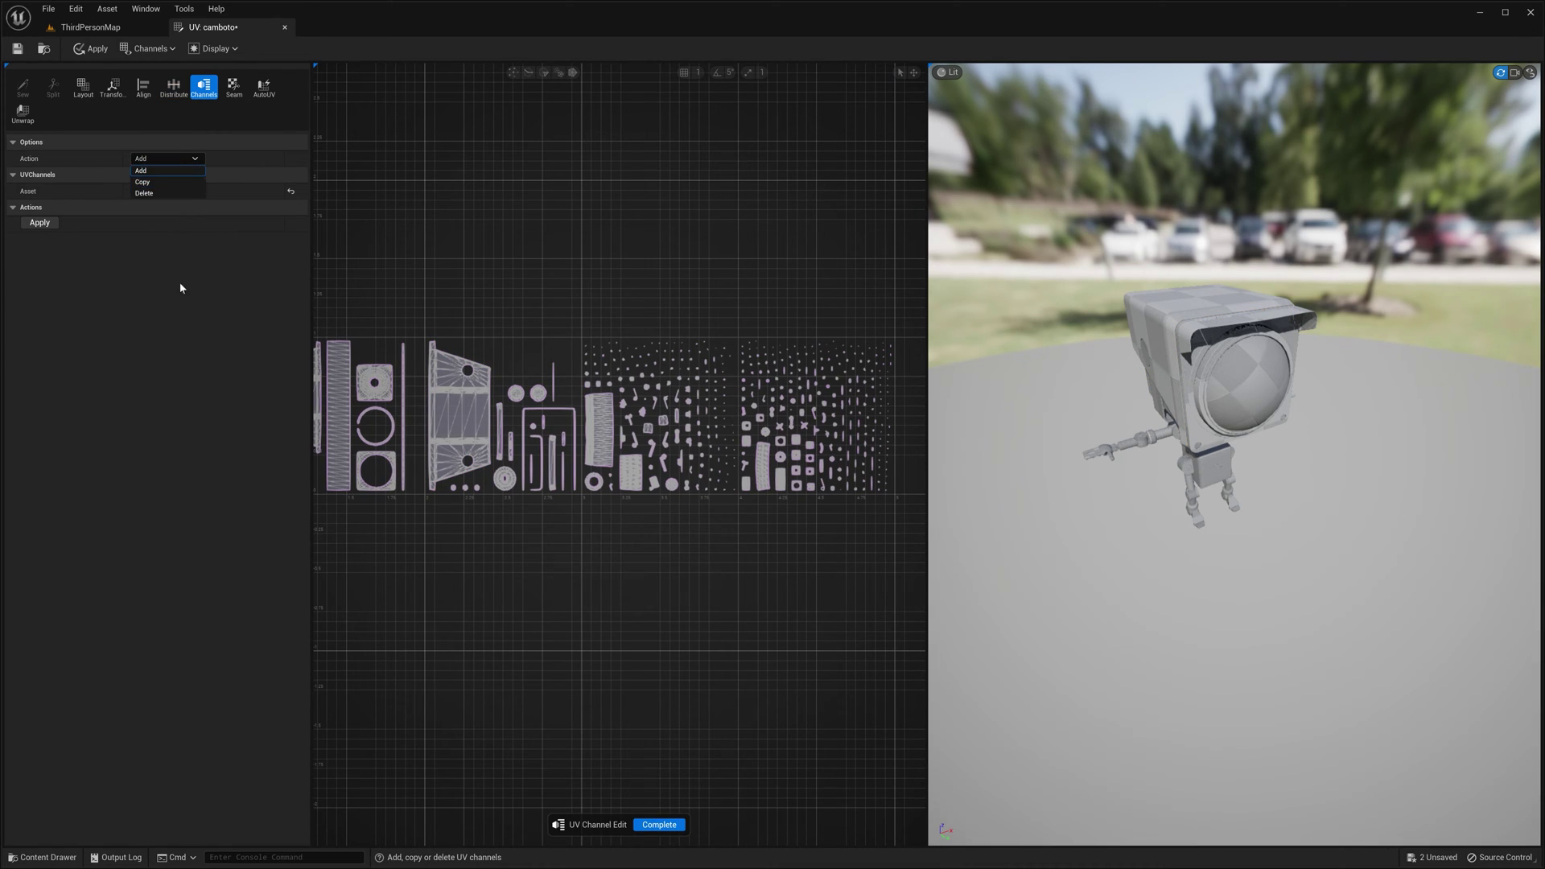
left_click(157, 193)
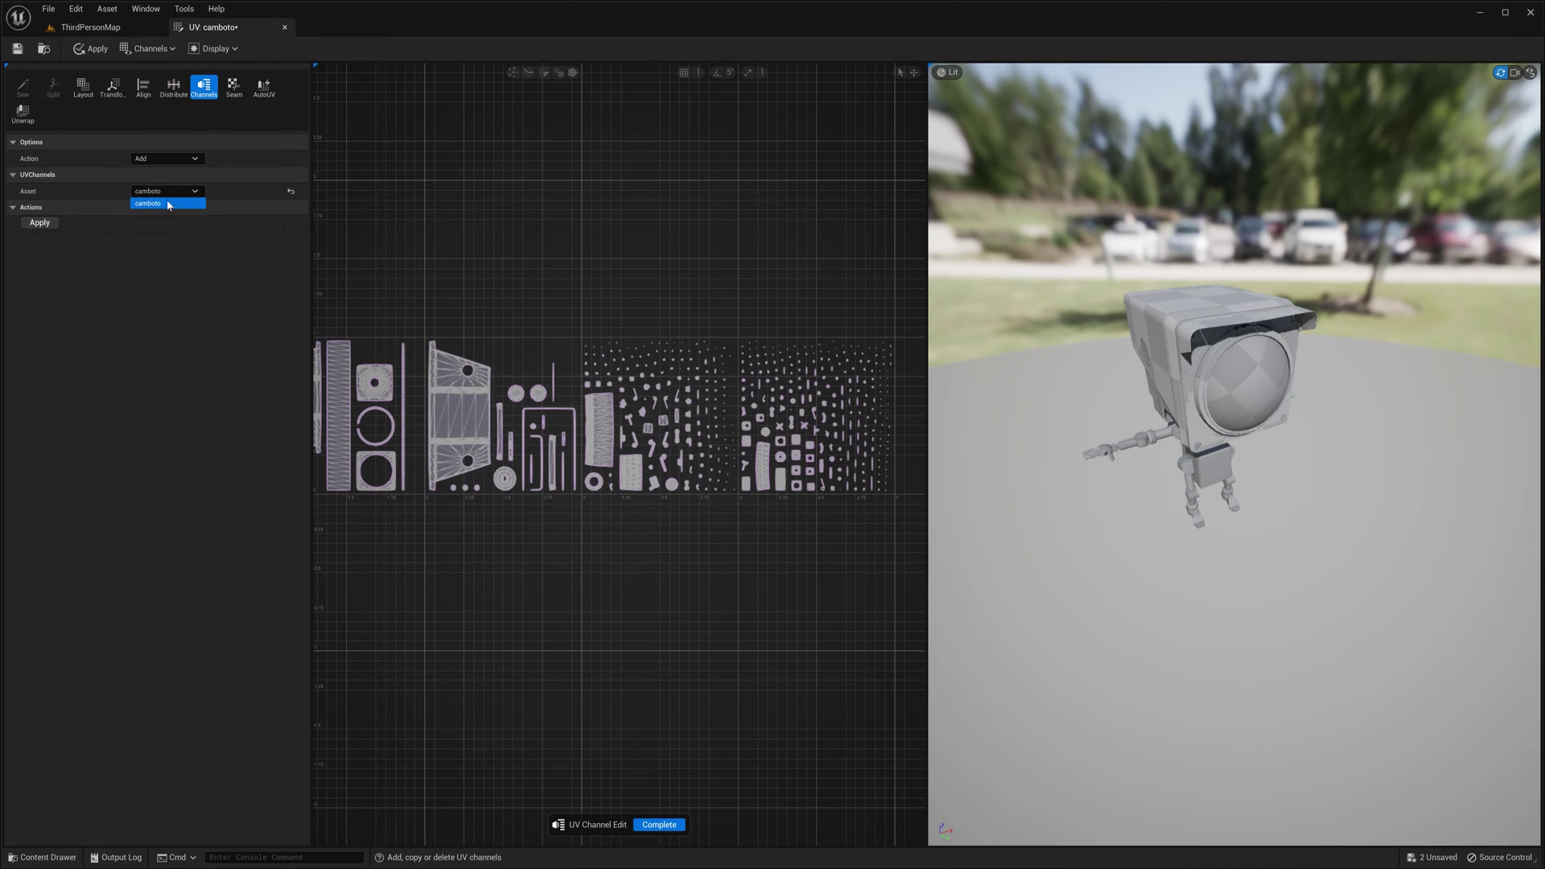
left_click(168, 280)
left_click(176, 160)
left_click(159, 262)
left_click(39, 222)
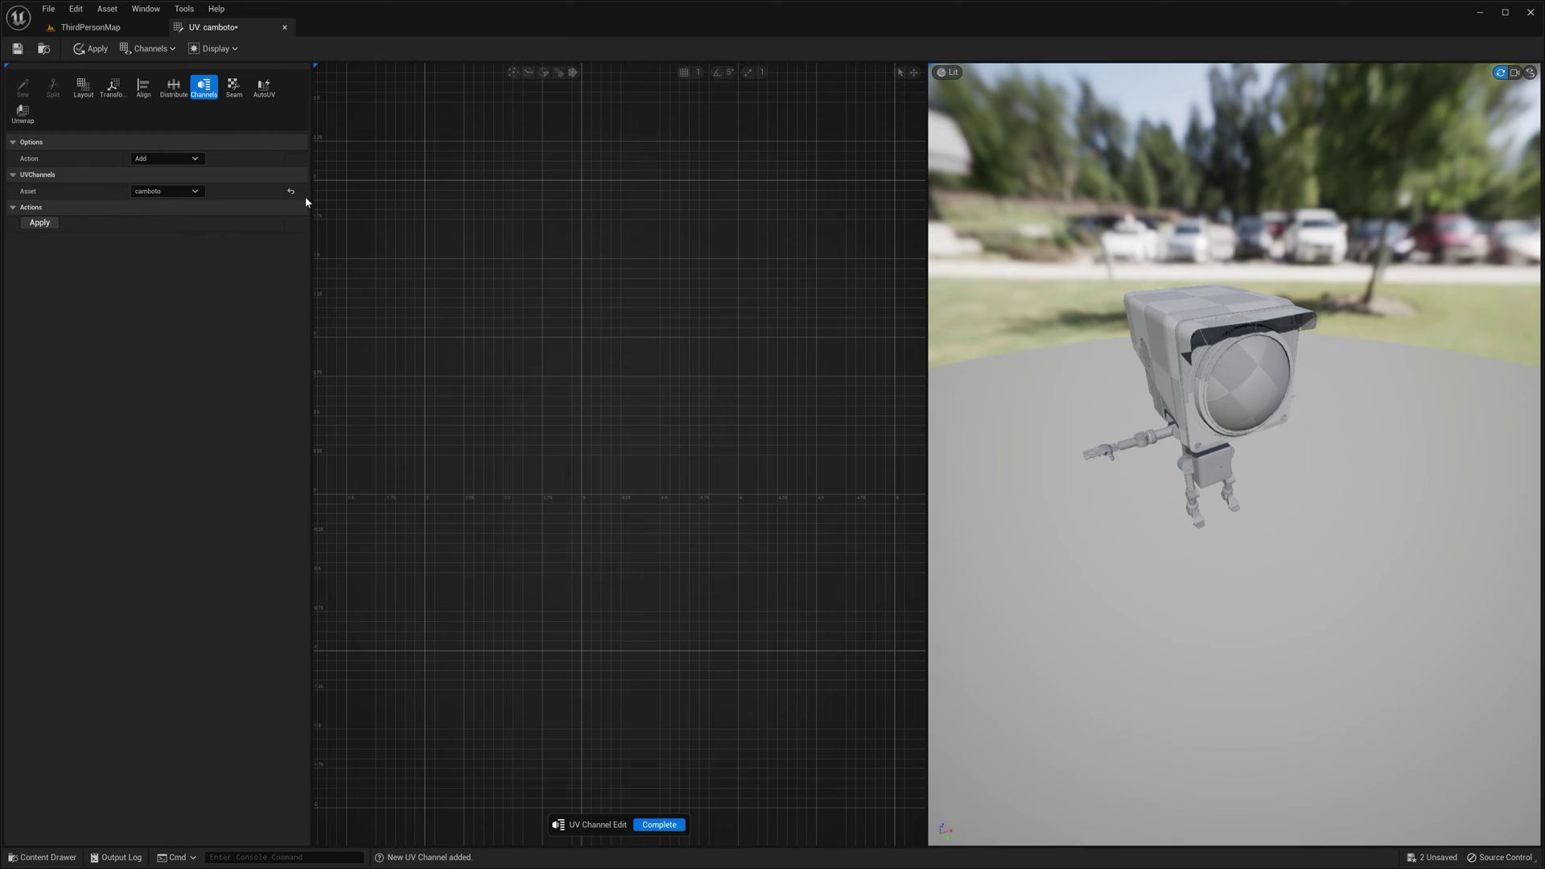
Step: Try to draw a seam path across the trapezoidal island with the Seam tool, and leave the tool
left_click(233, 87)
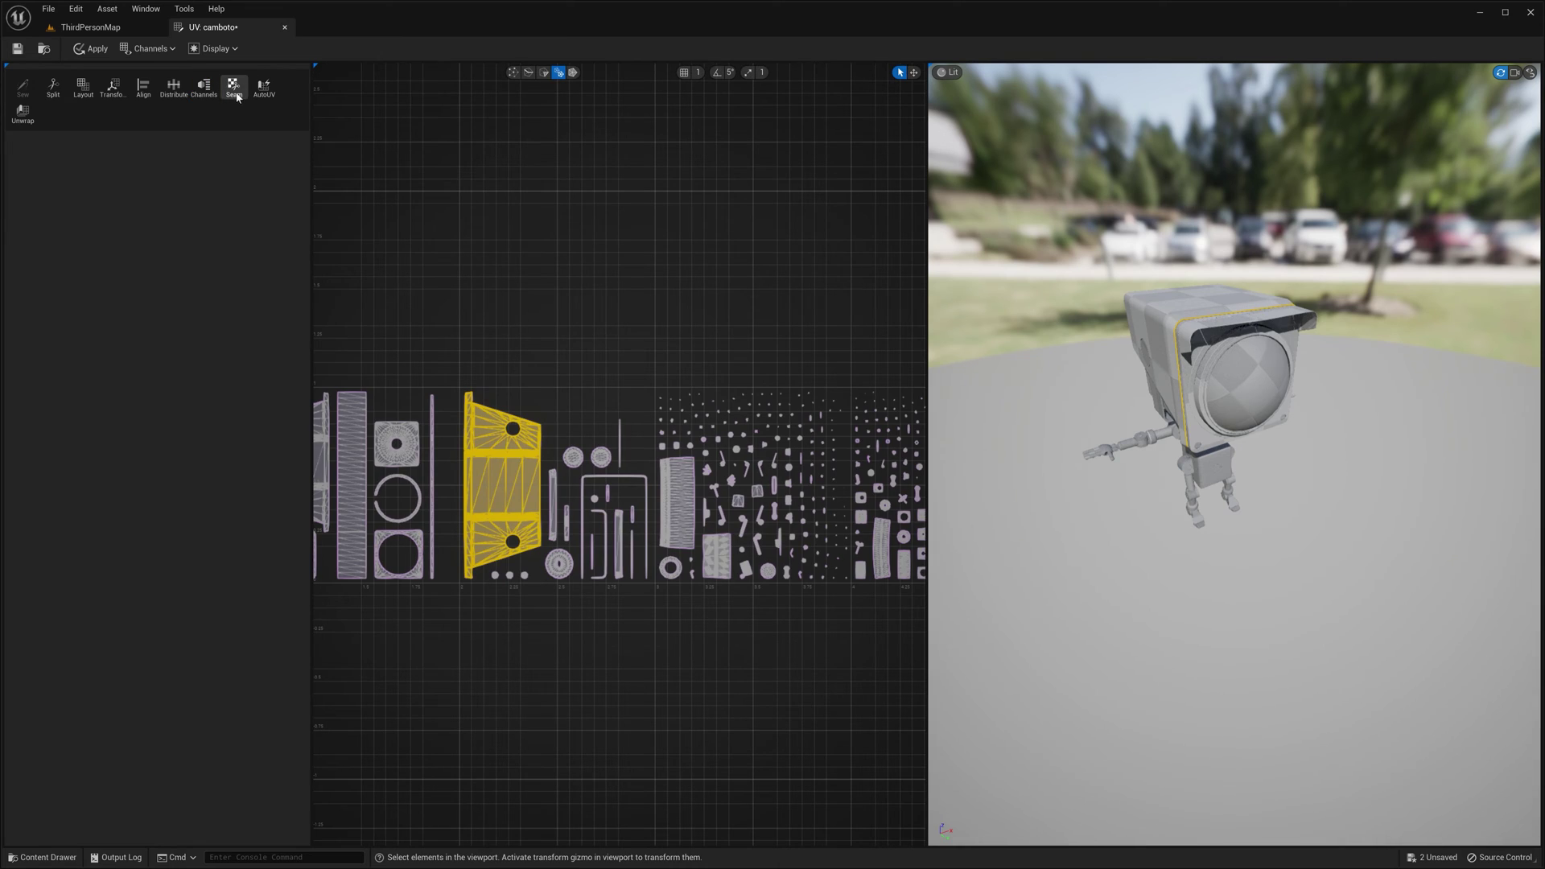
left_click(464, 427)
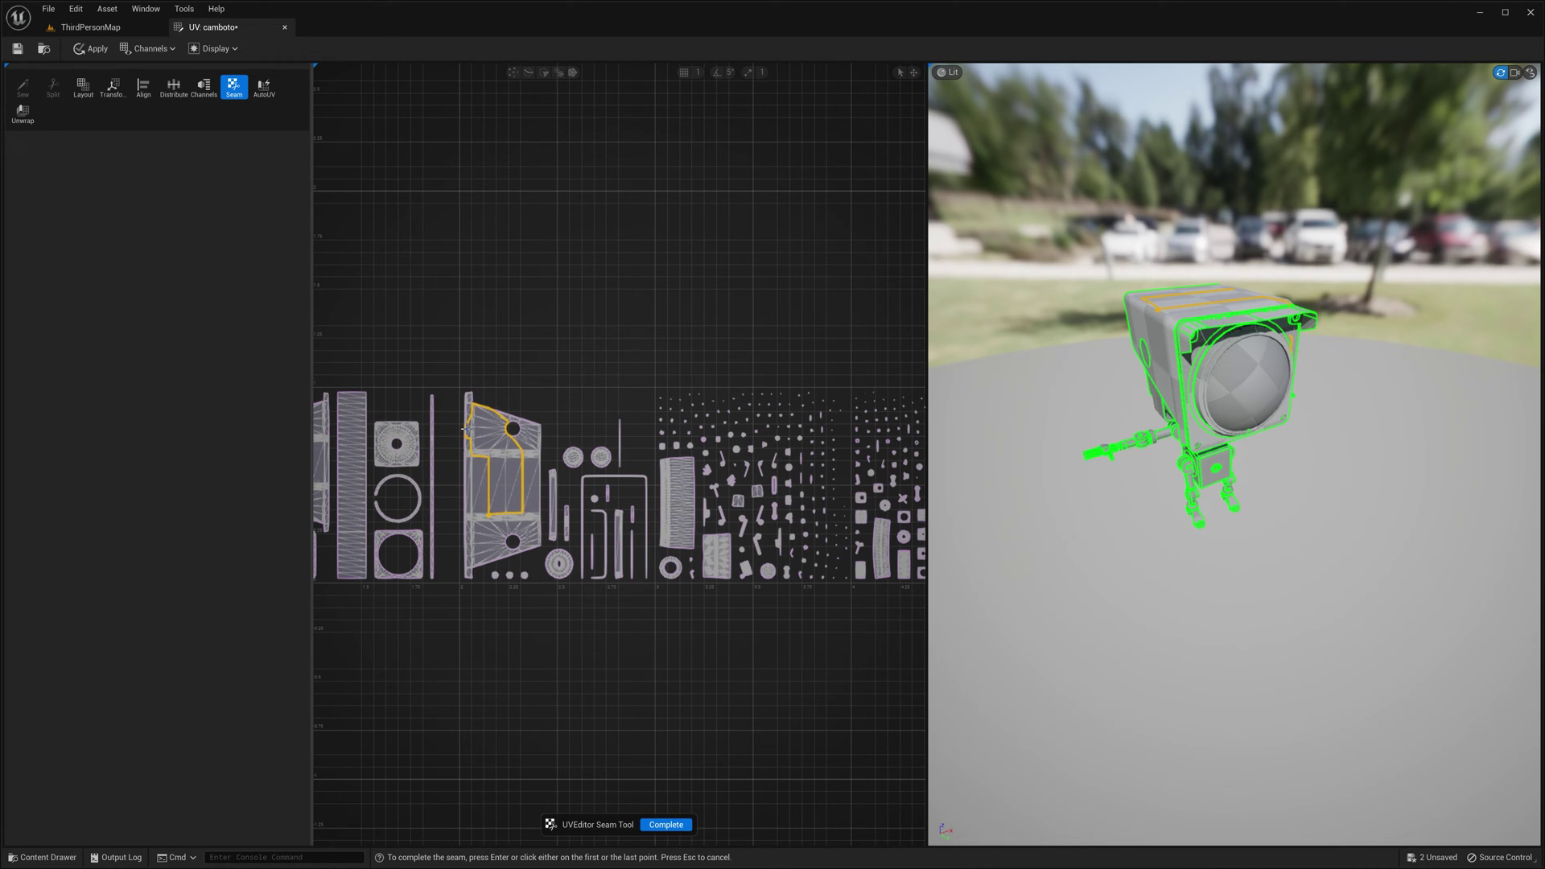
left_click(650, 823)
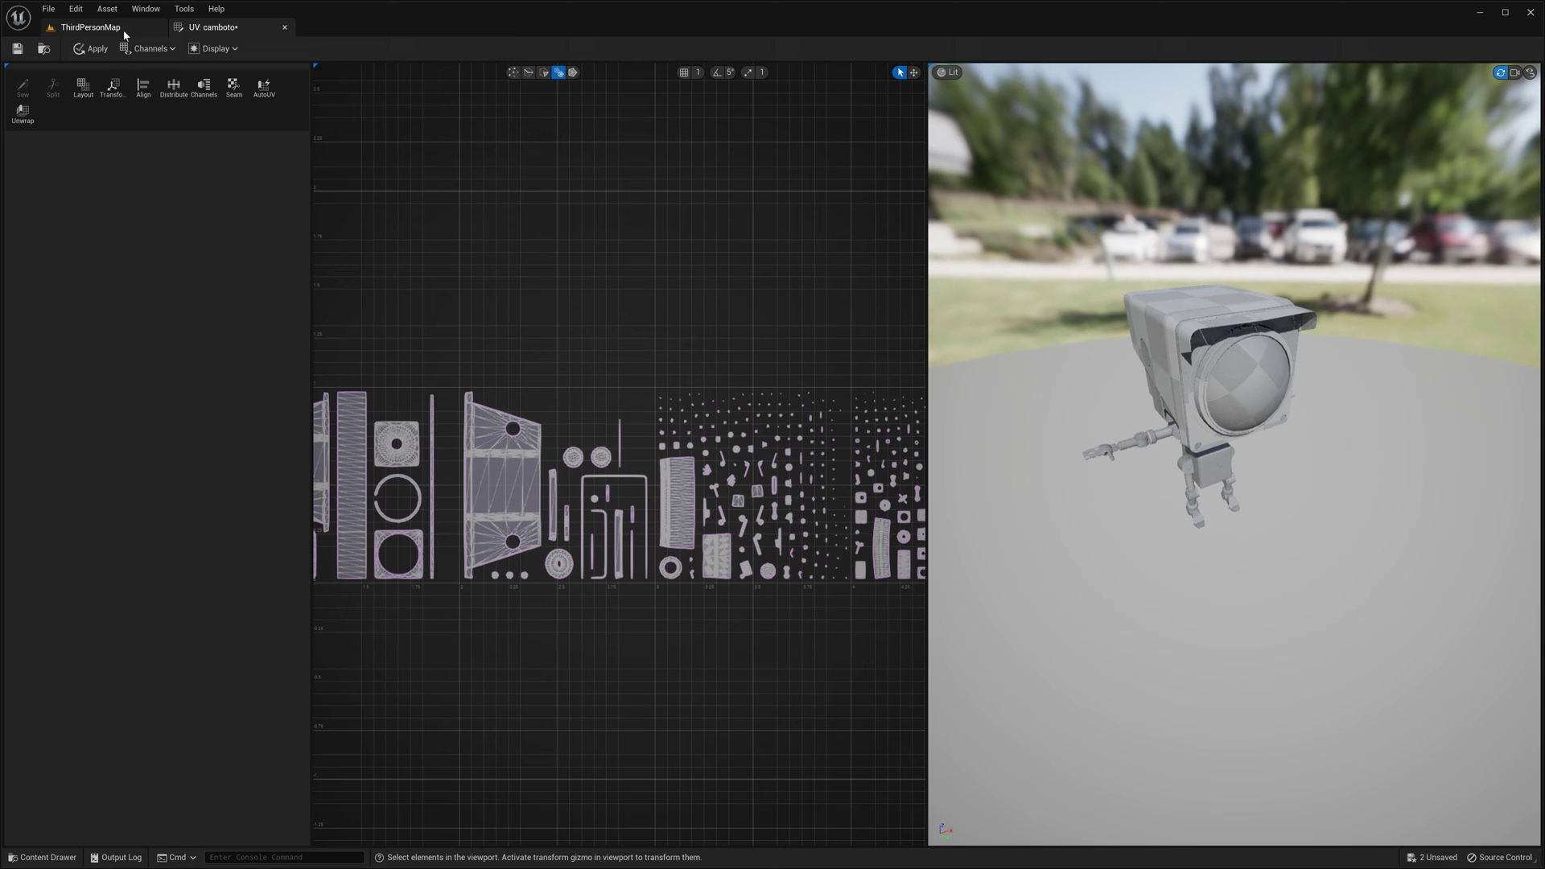
Step: Compare the UV Editor's AutoUV and Unwrap tools with the UV tools in the ThirdPersonMap level editor's Modeling Mode
key("alt+Tab")
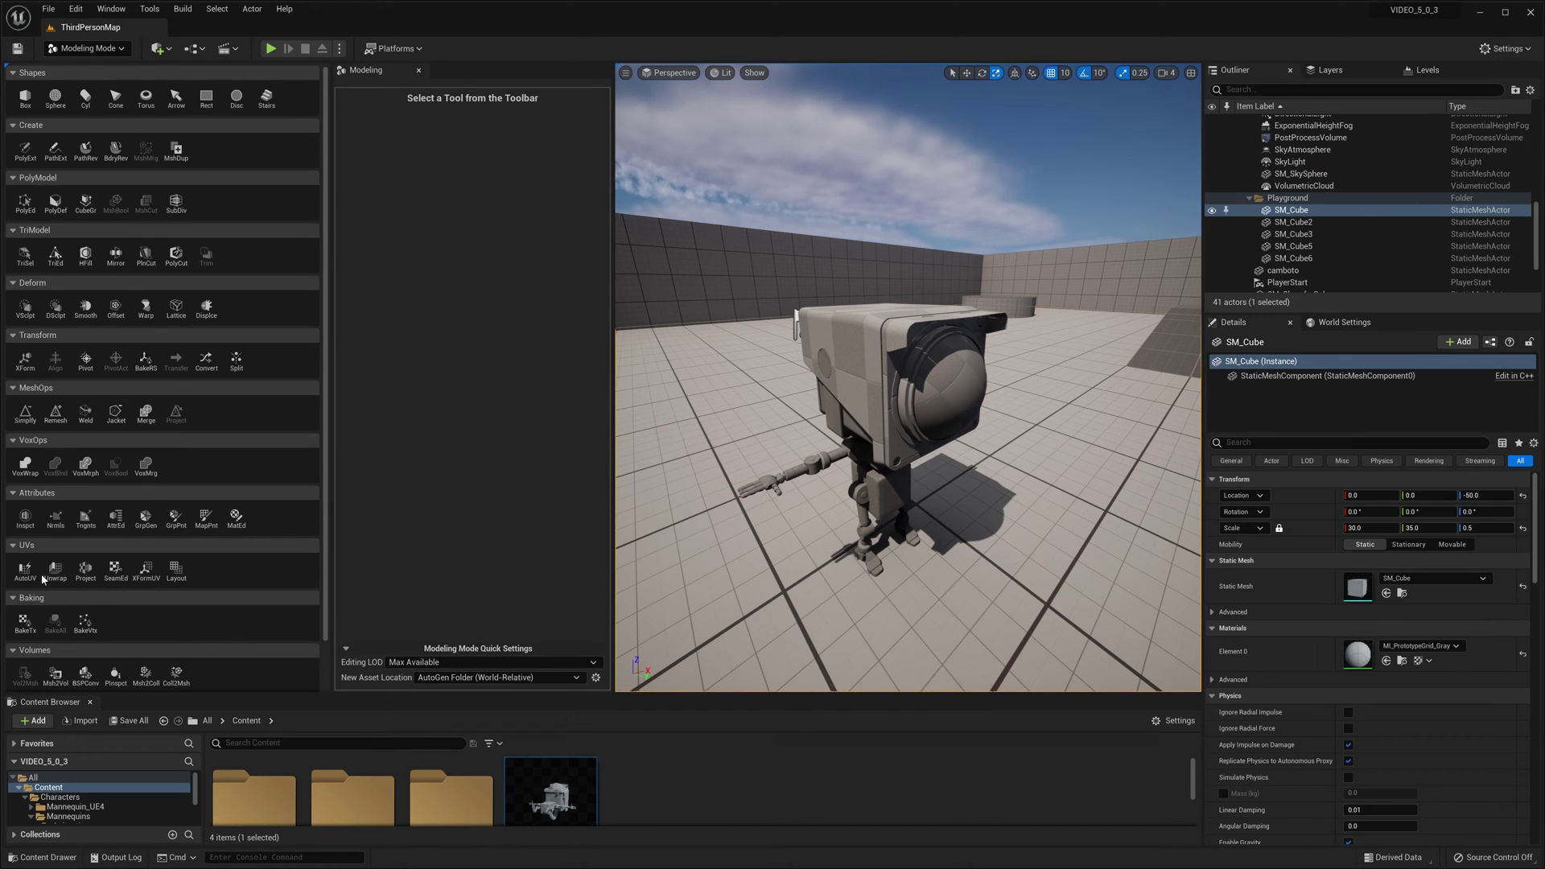
key("alt+Tab")
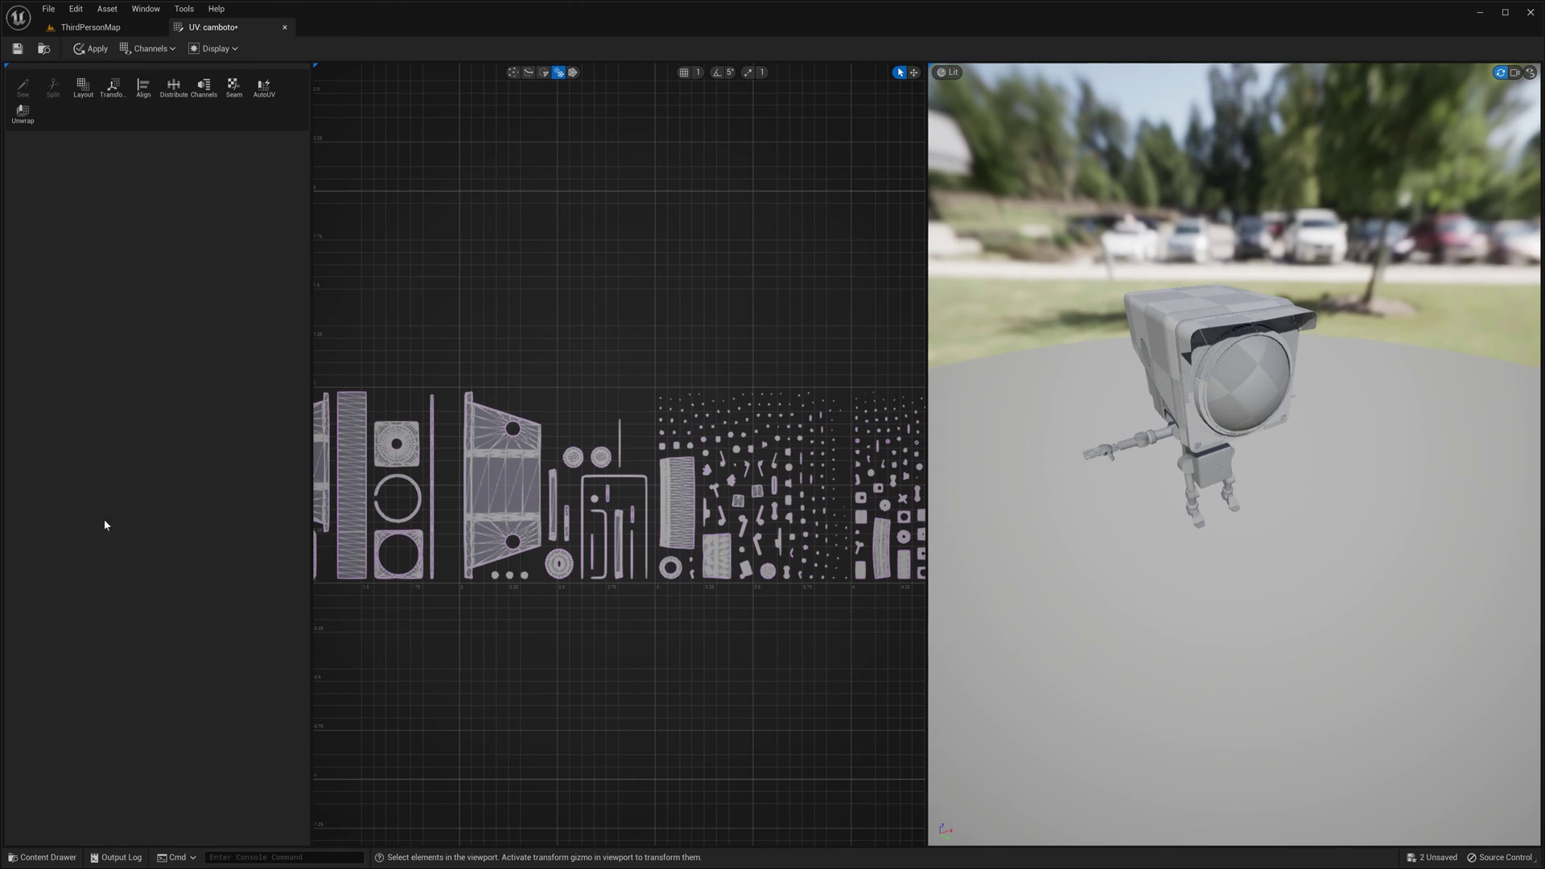
left_click(264, 94)
key("alt+Tab")
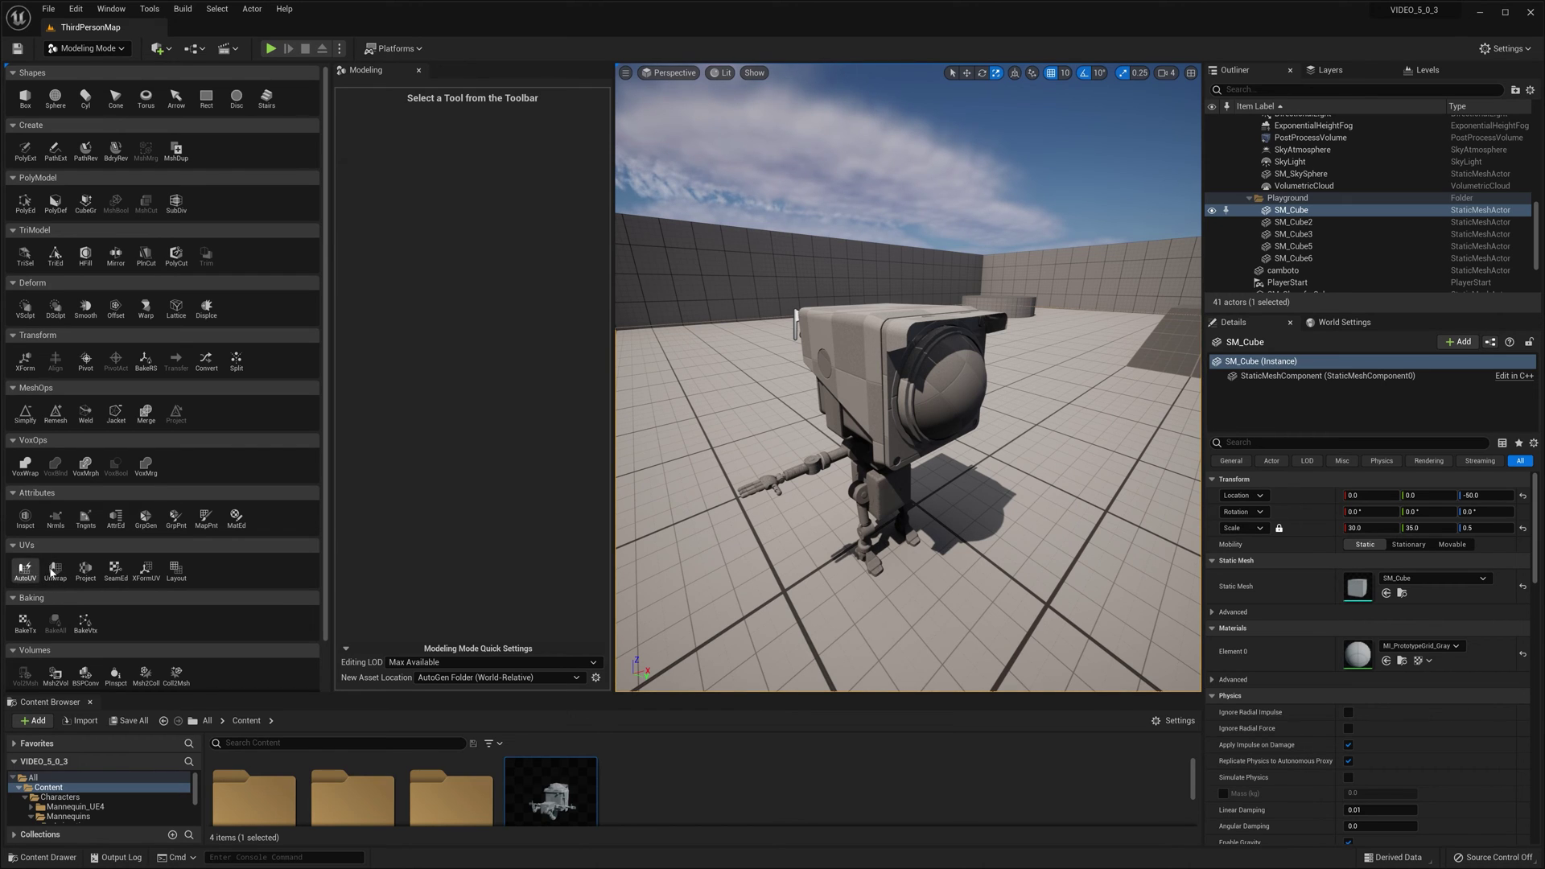
key("alt+Tab")
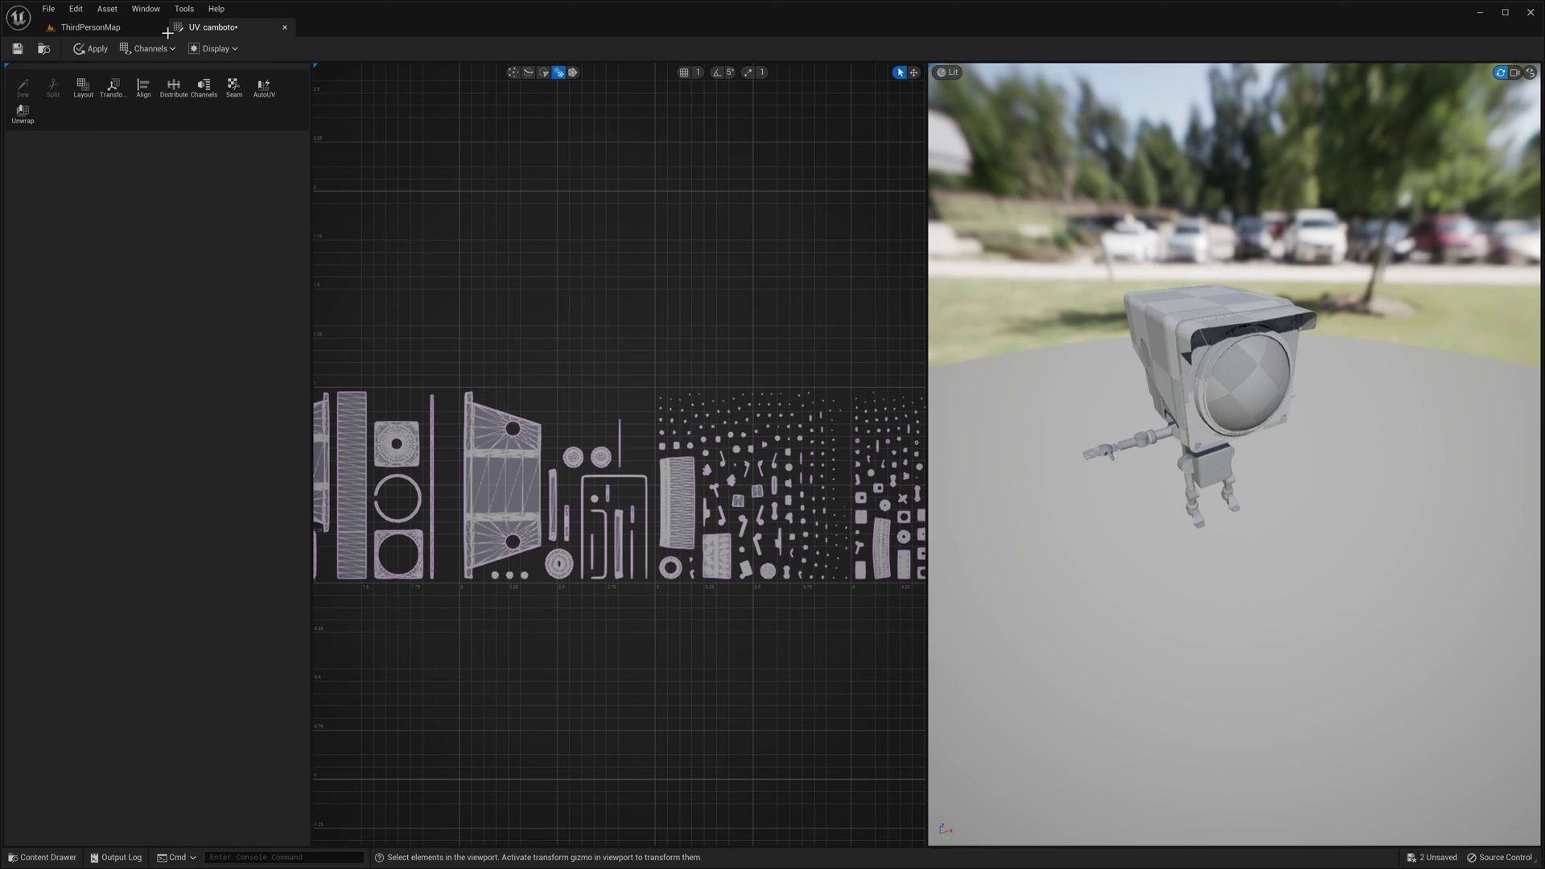
Step: Display UV Channel 0 of the camboto asset
left_click(149, 48)
mouse_move(174, 71)
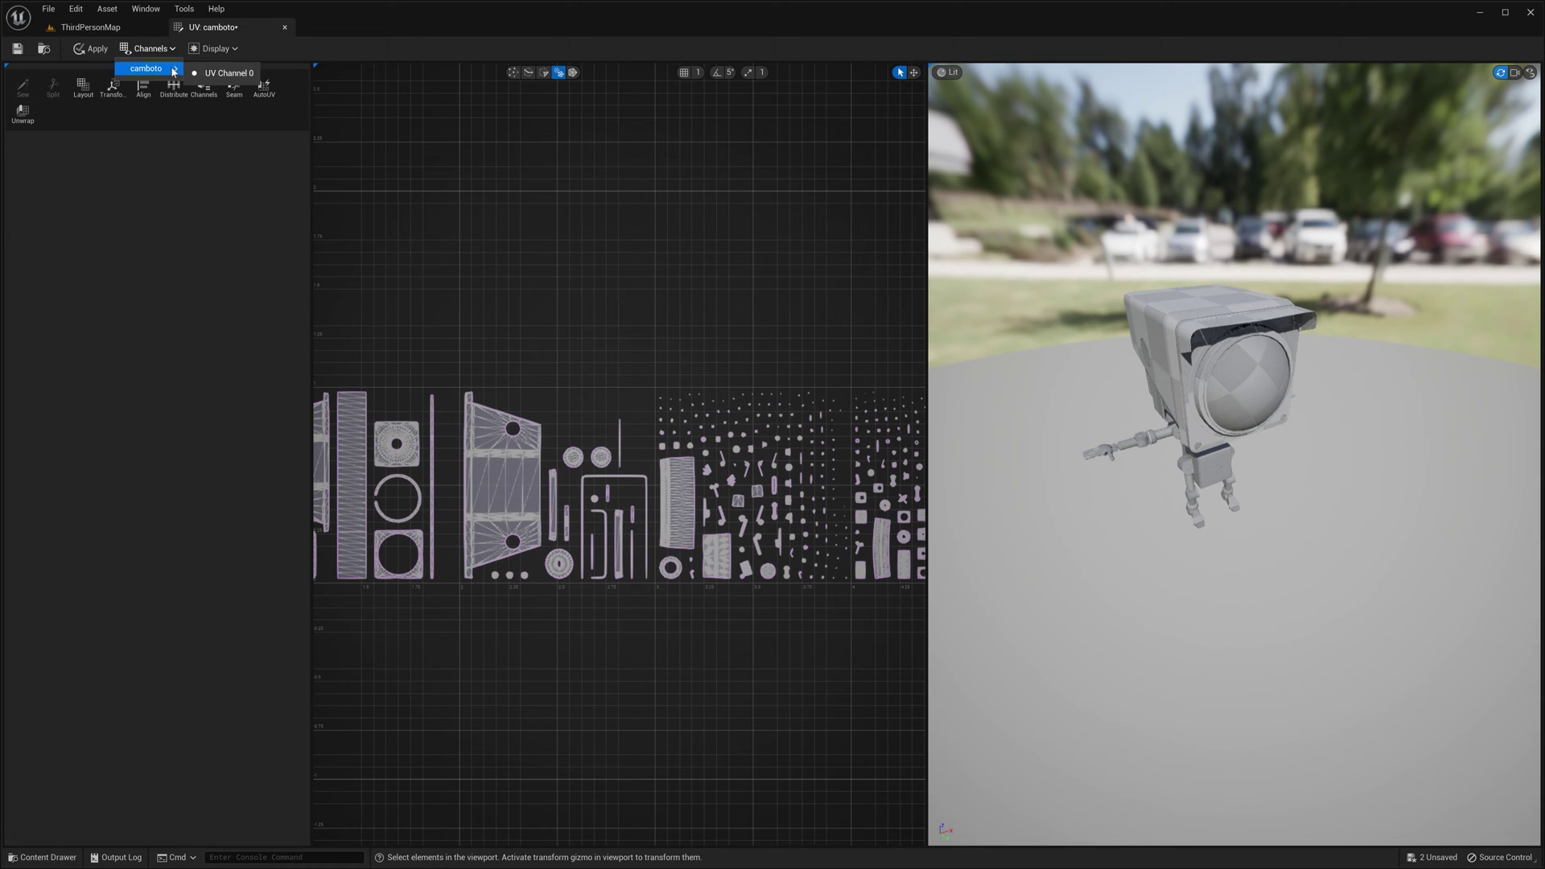
left_click(225, 73)
Step: Set the UDIM source texture to AICON-Green in the display settings
left_click(214, 48)
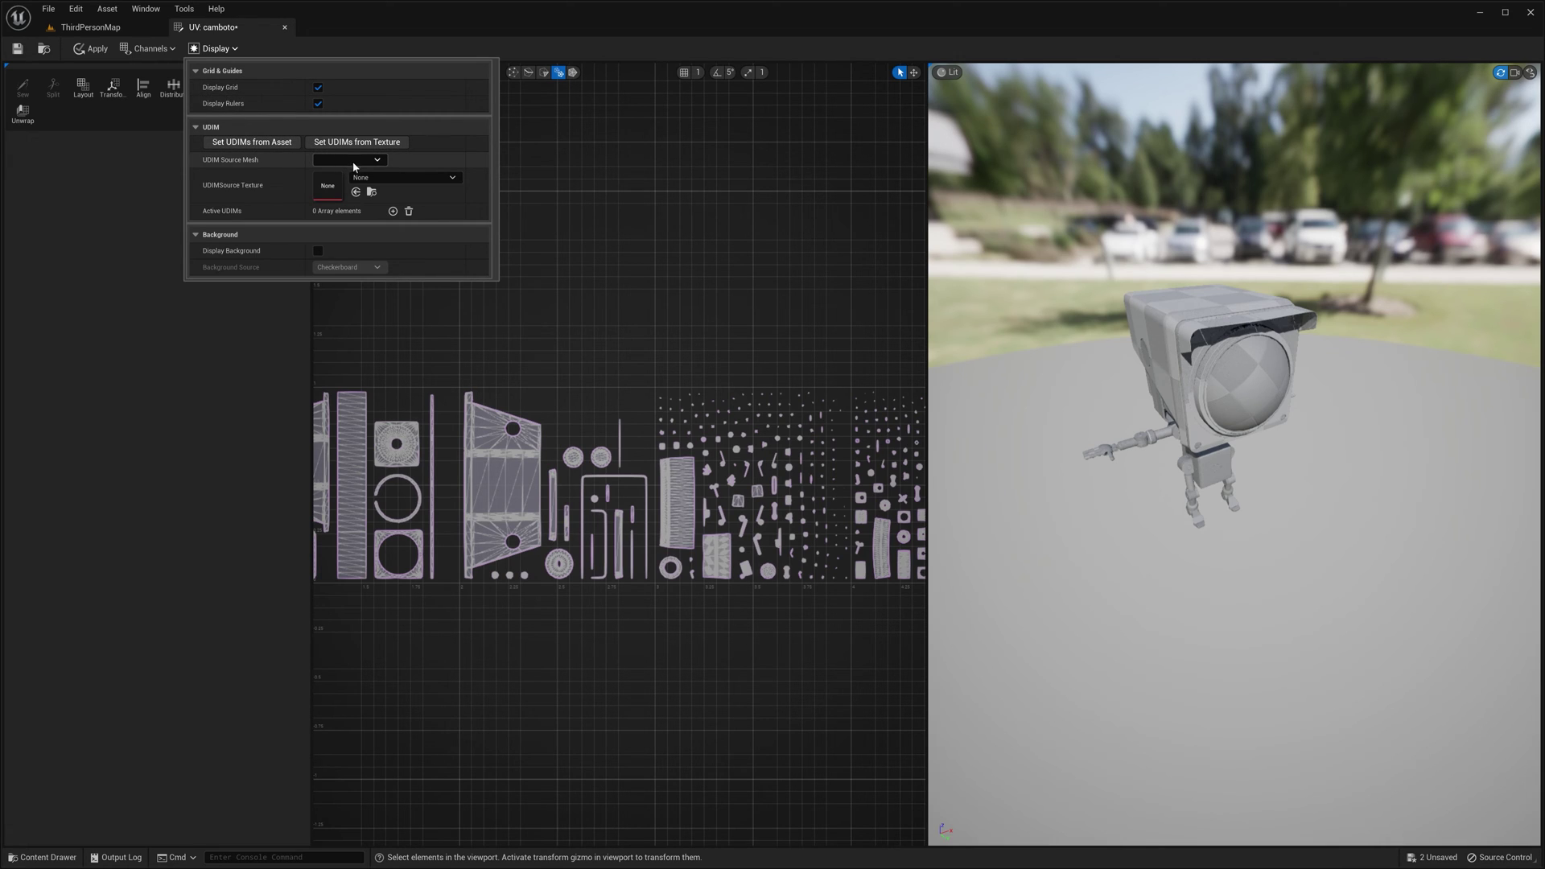
left_click(376, 178)
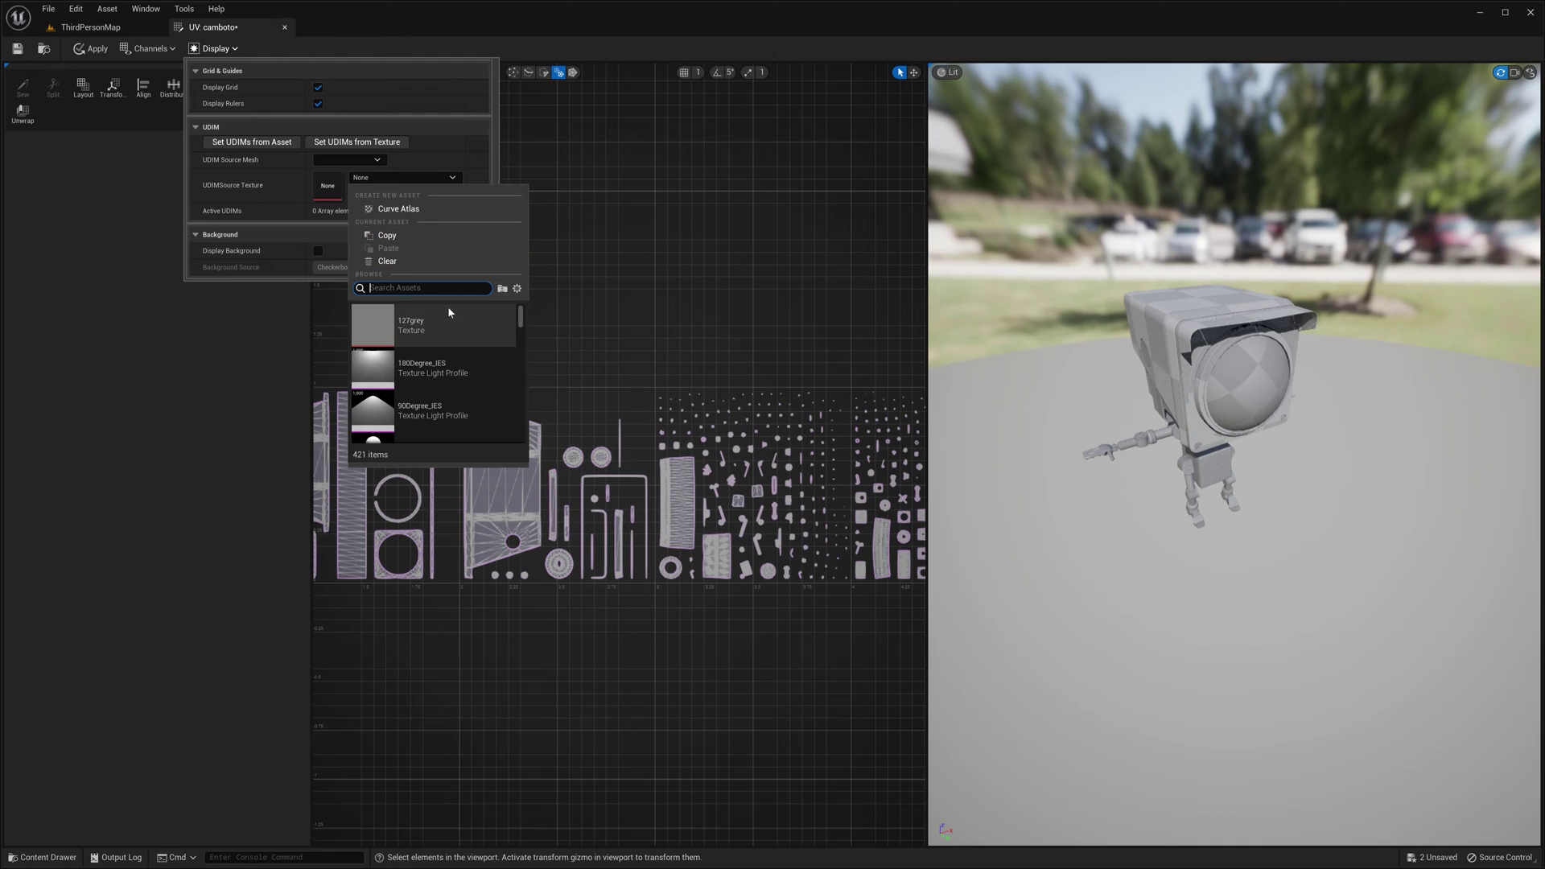
scroll(447, 325, "down", 3)
mouse_move(441, 369)
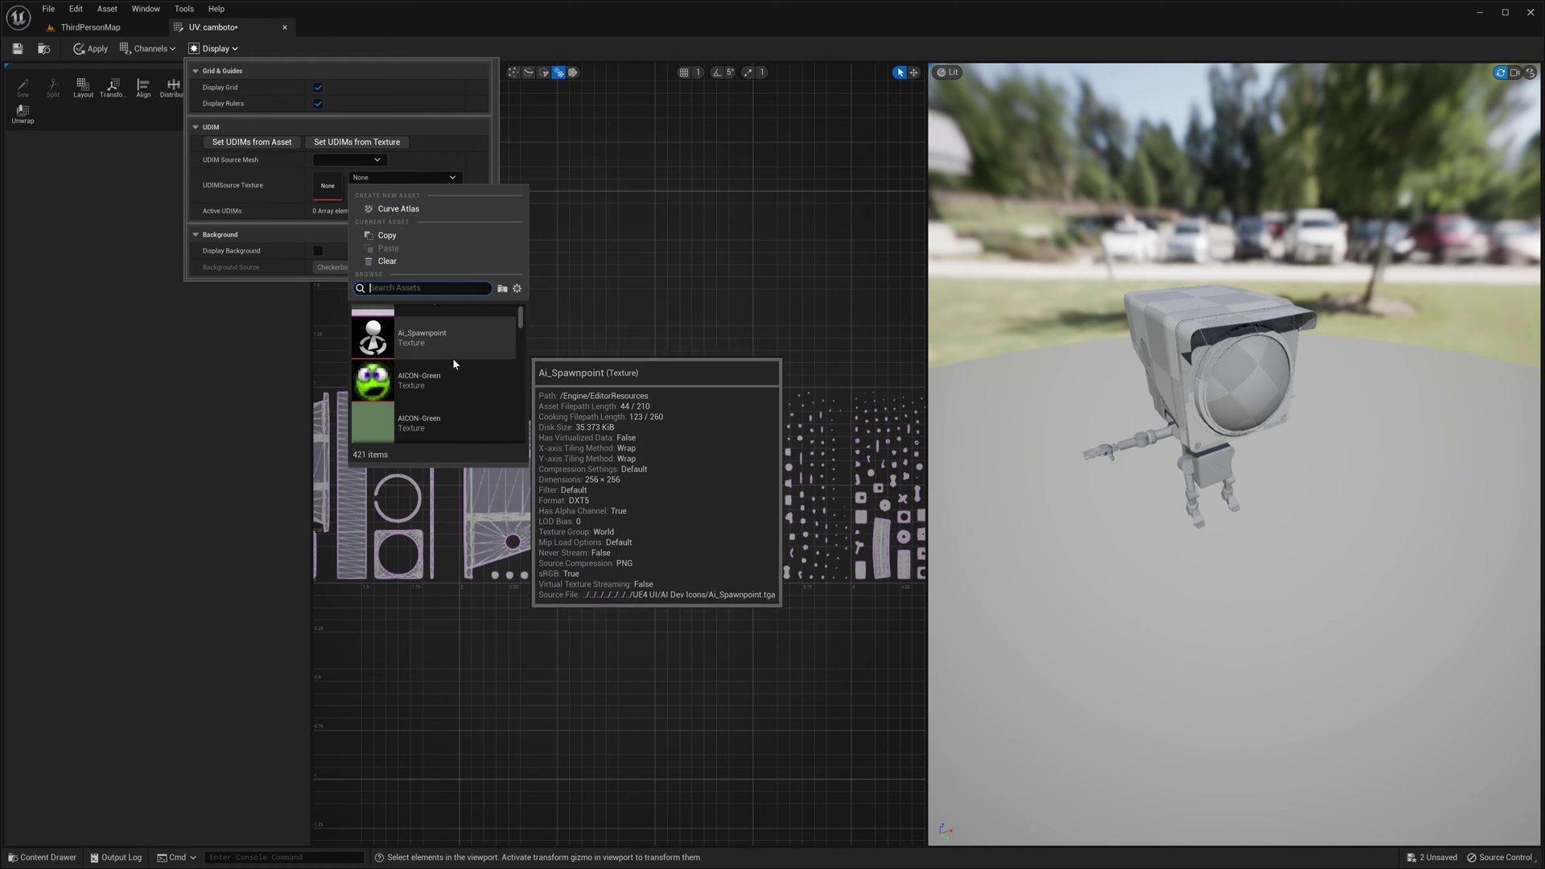
left_click(407, 389)
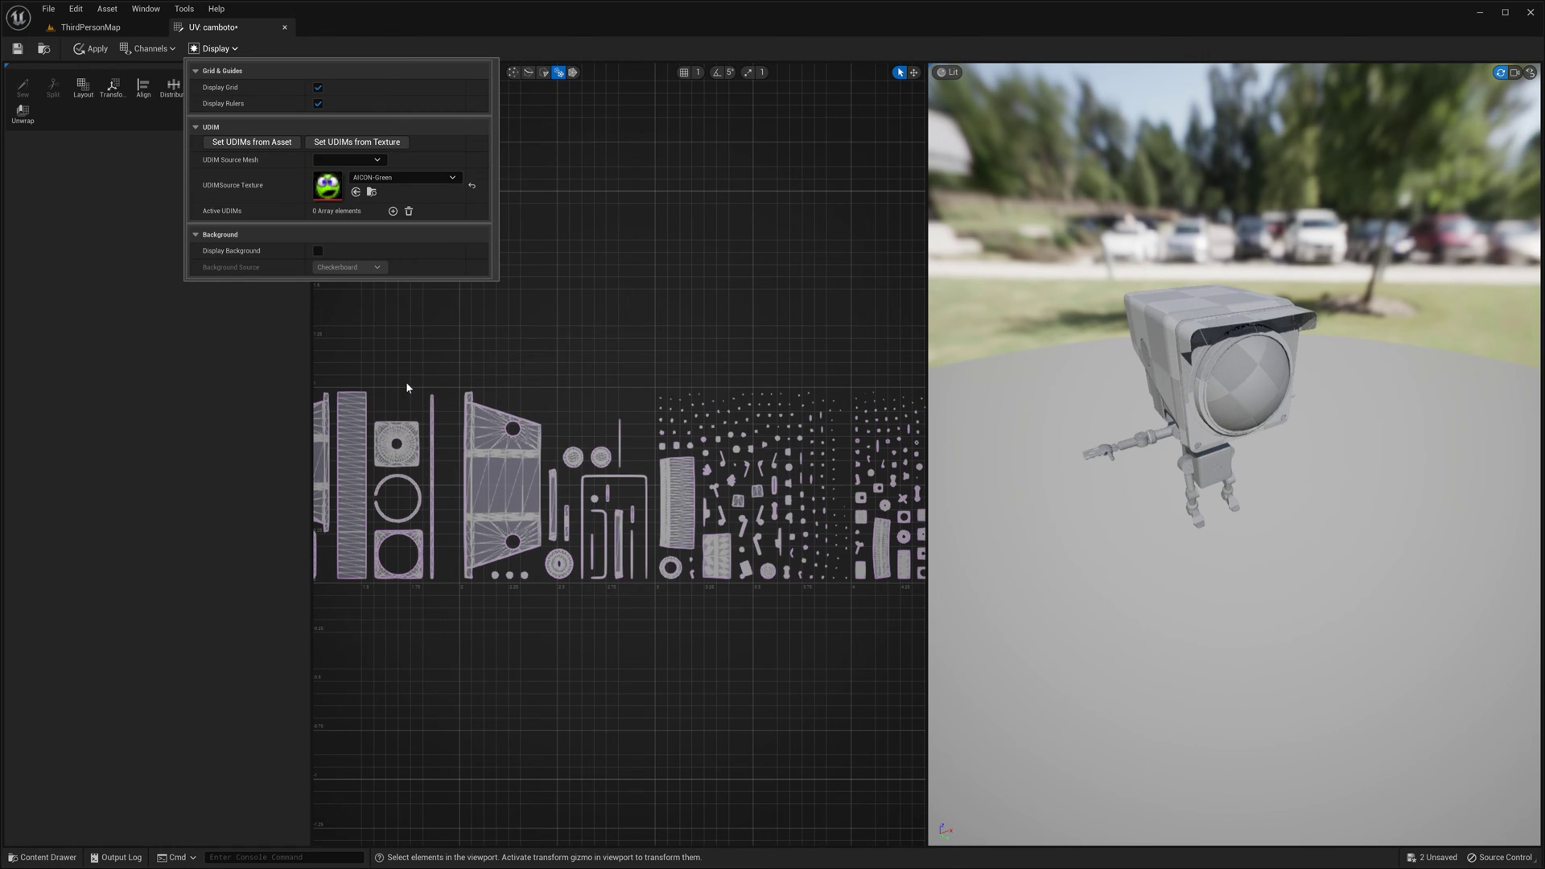
Step: Try turning the display grid off and on, and try hiding the rulers
left_click(369, 170)
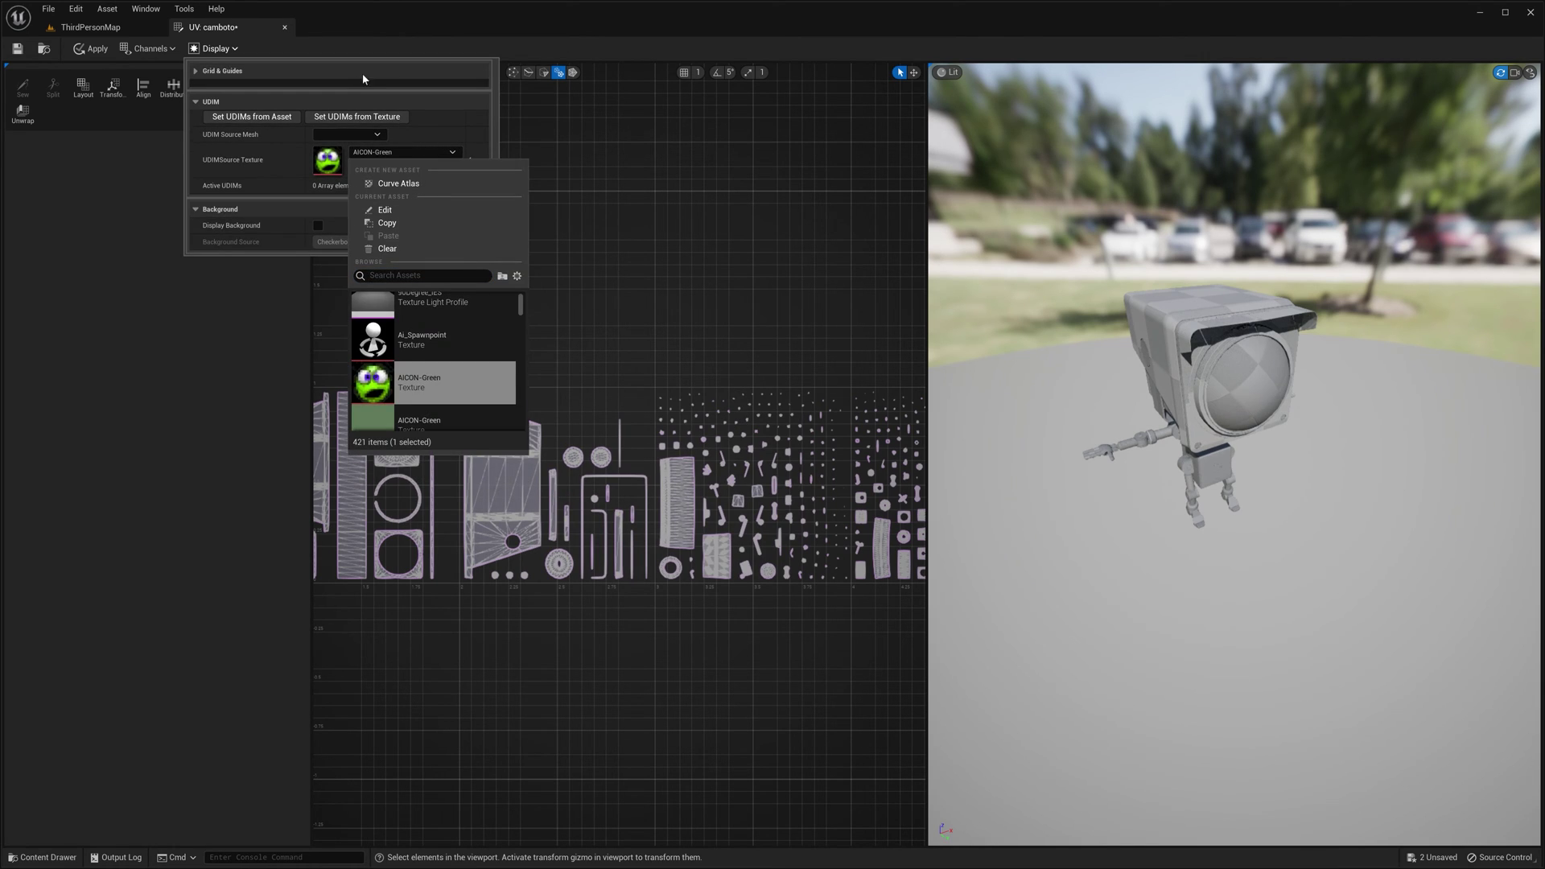
left_click(318, 88)
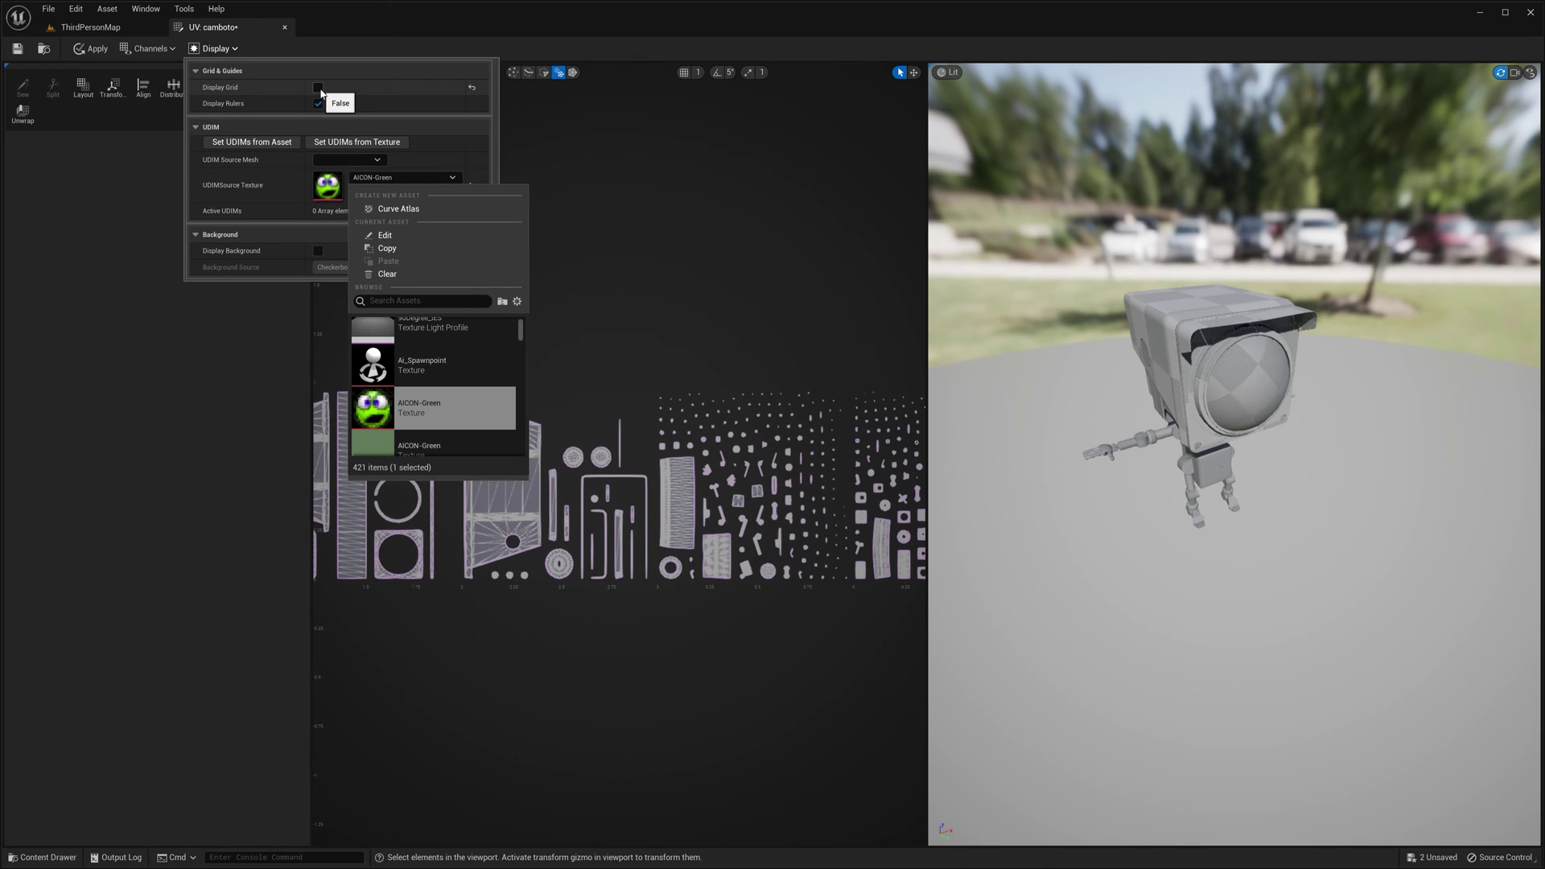
left_click(318, 87)
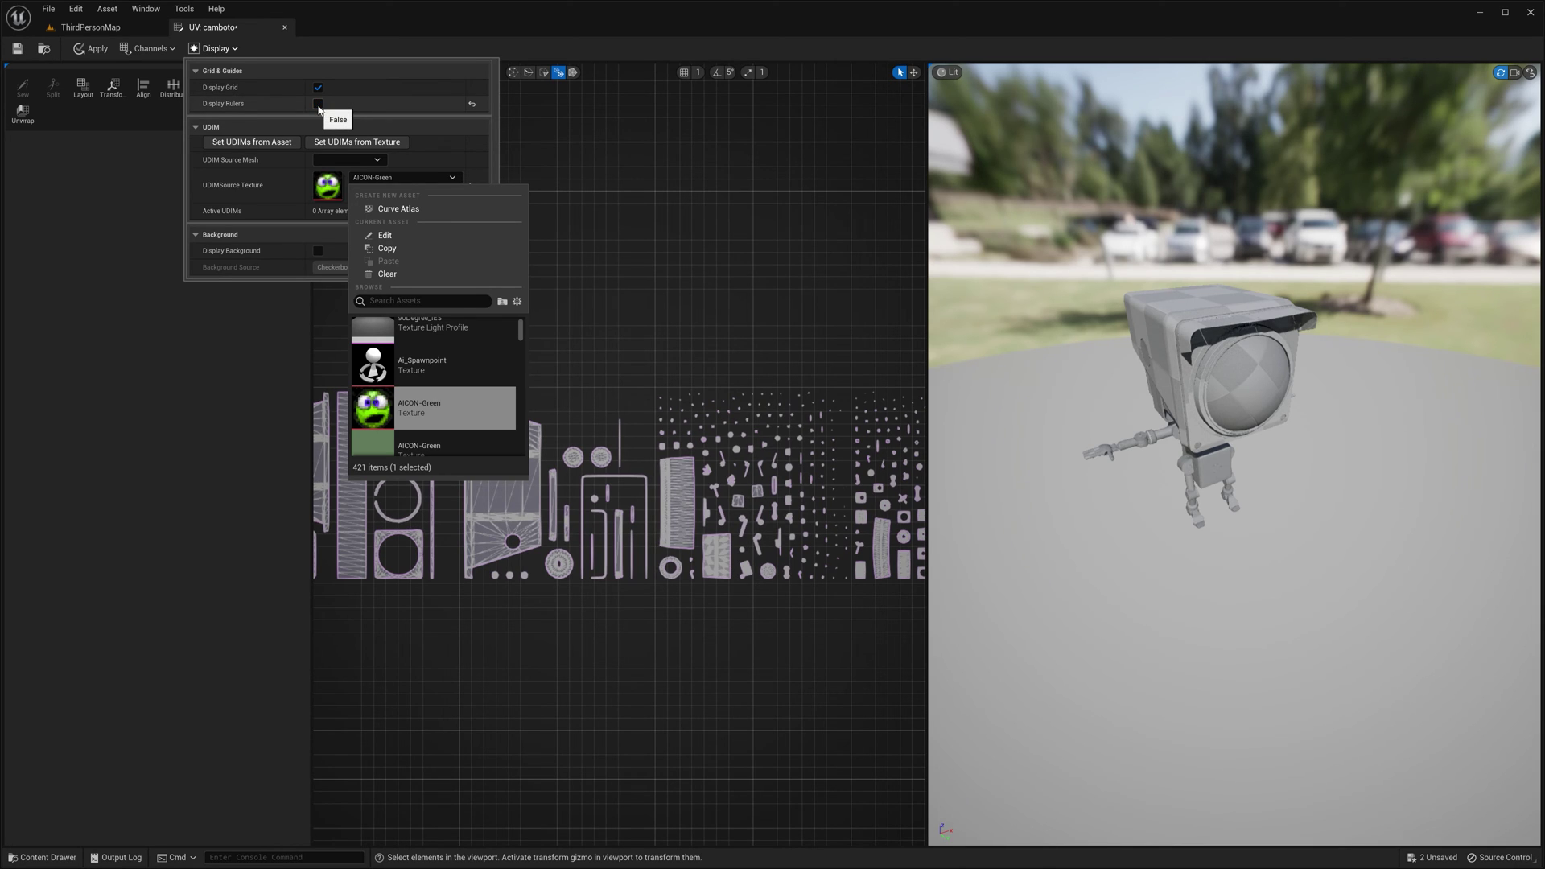
key("Escape")
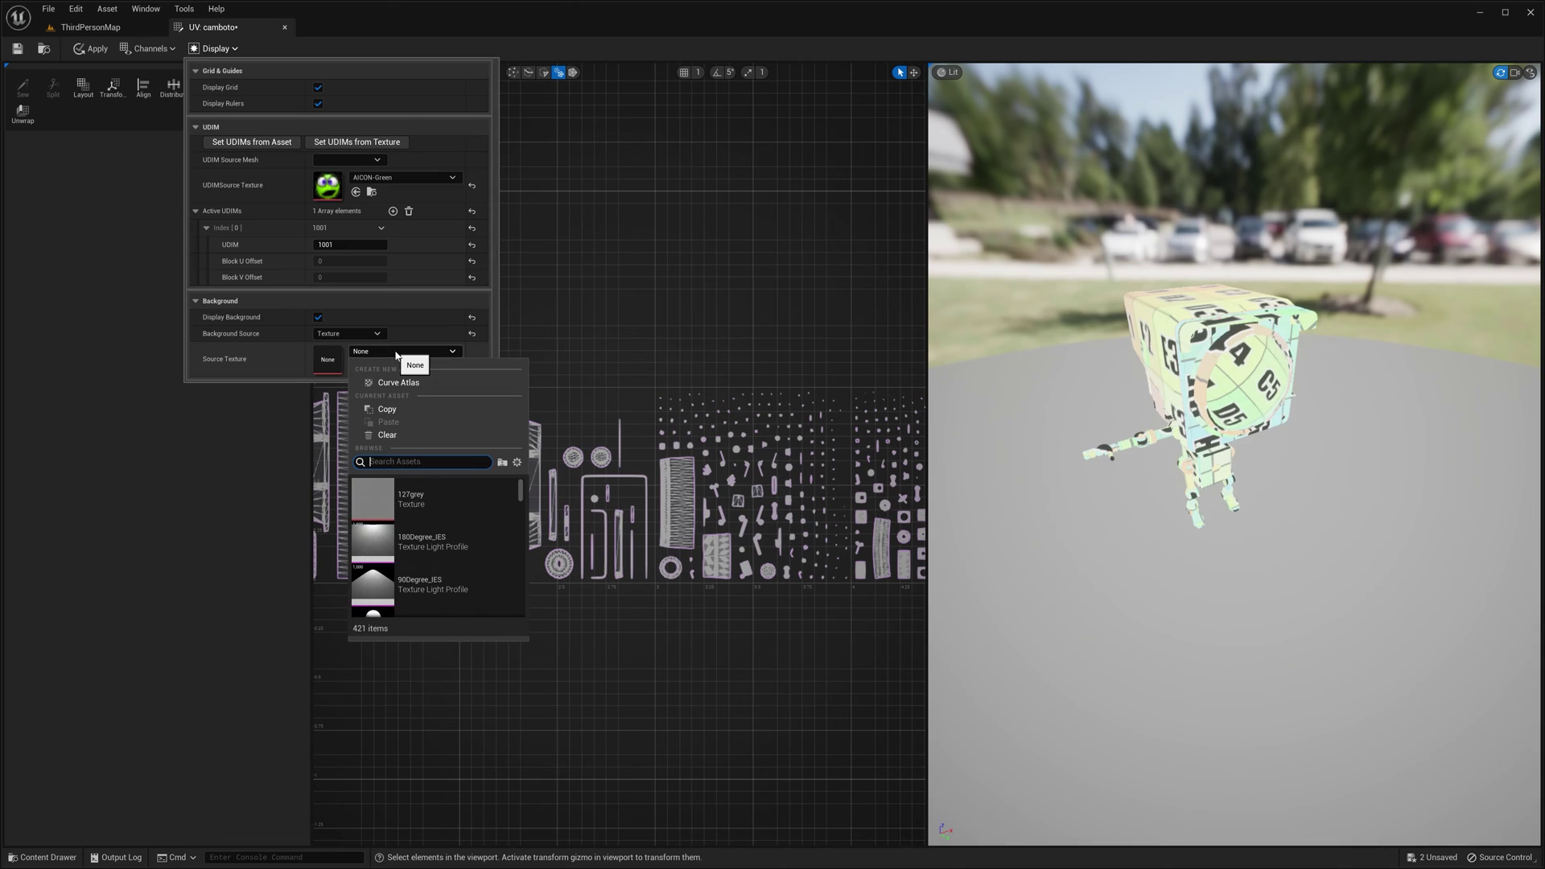
Step: Use the AICON-Green texture as the displayed background source, and switch the background off and on to compare
scroll(408, 533, "down", 3)
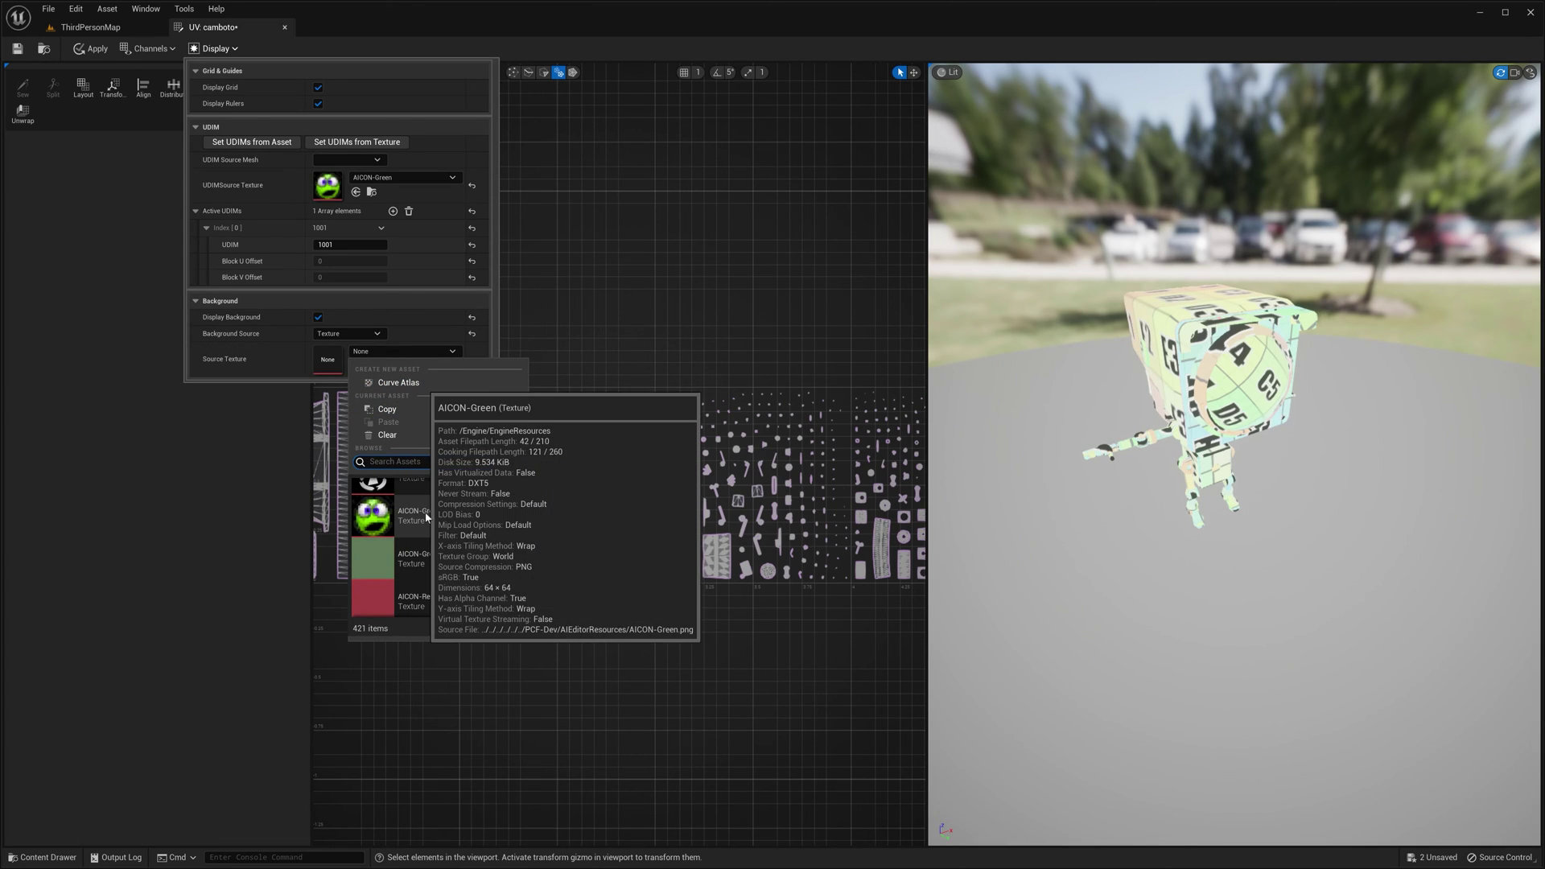
left_click(406, 549)
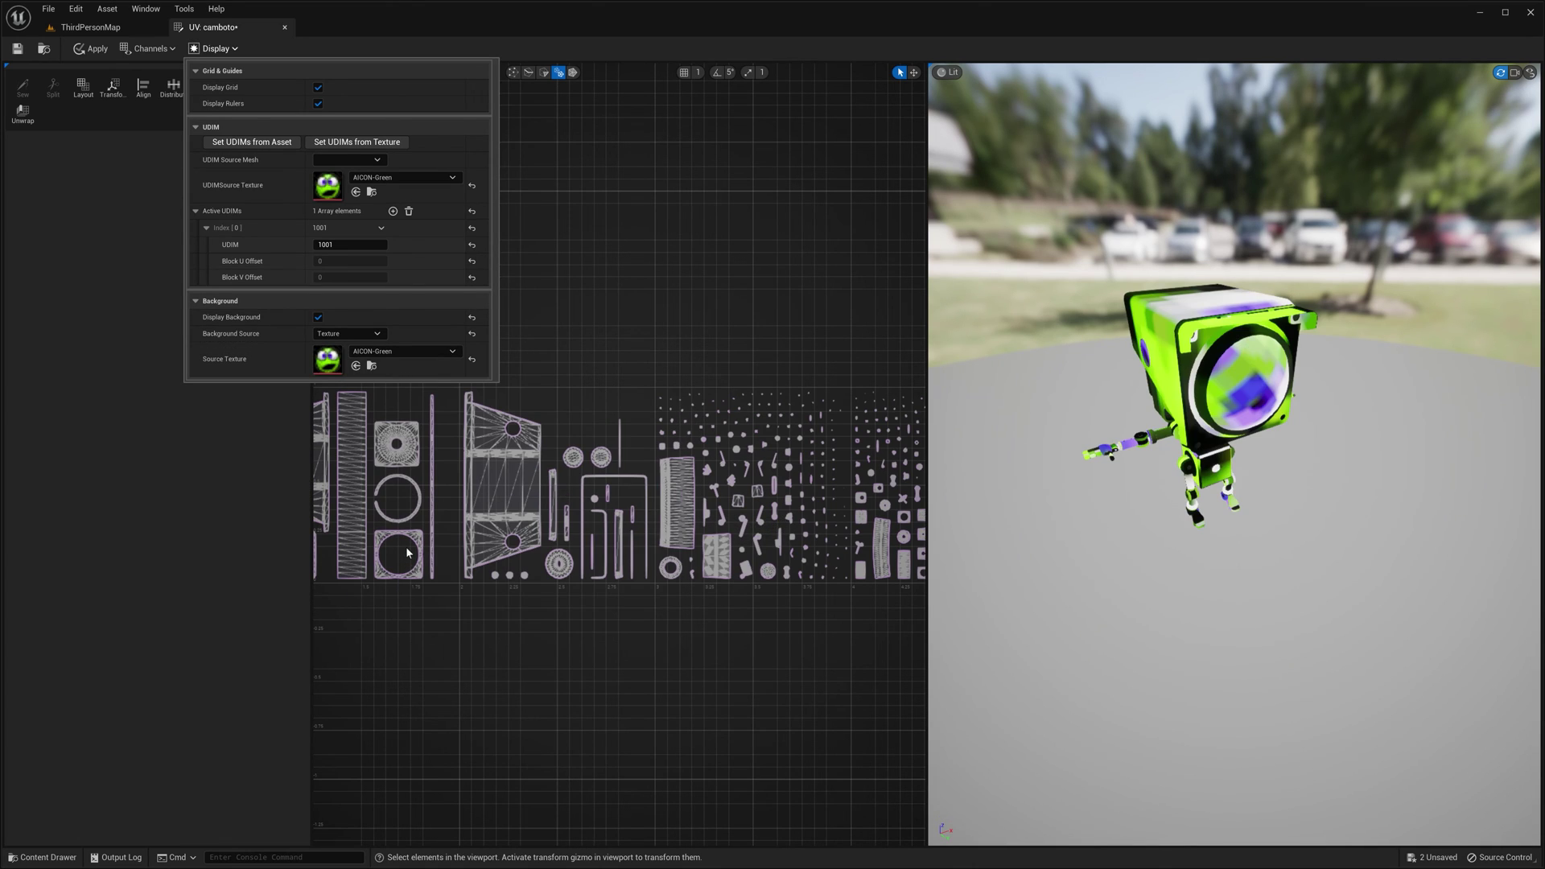
left_click(317, 317)
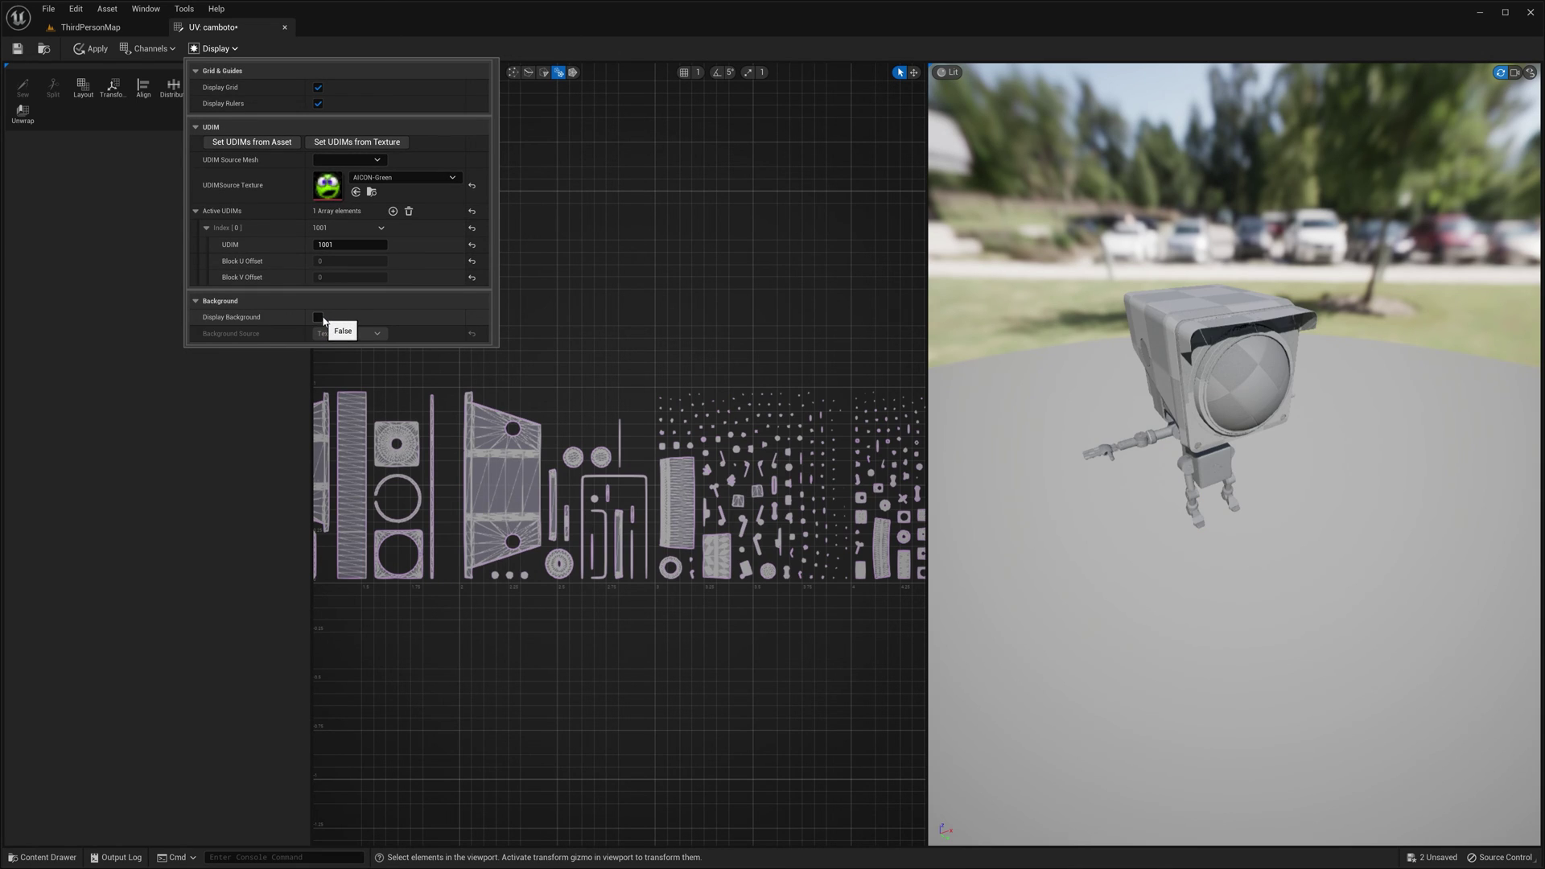
left_click(318, 318)
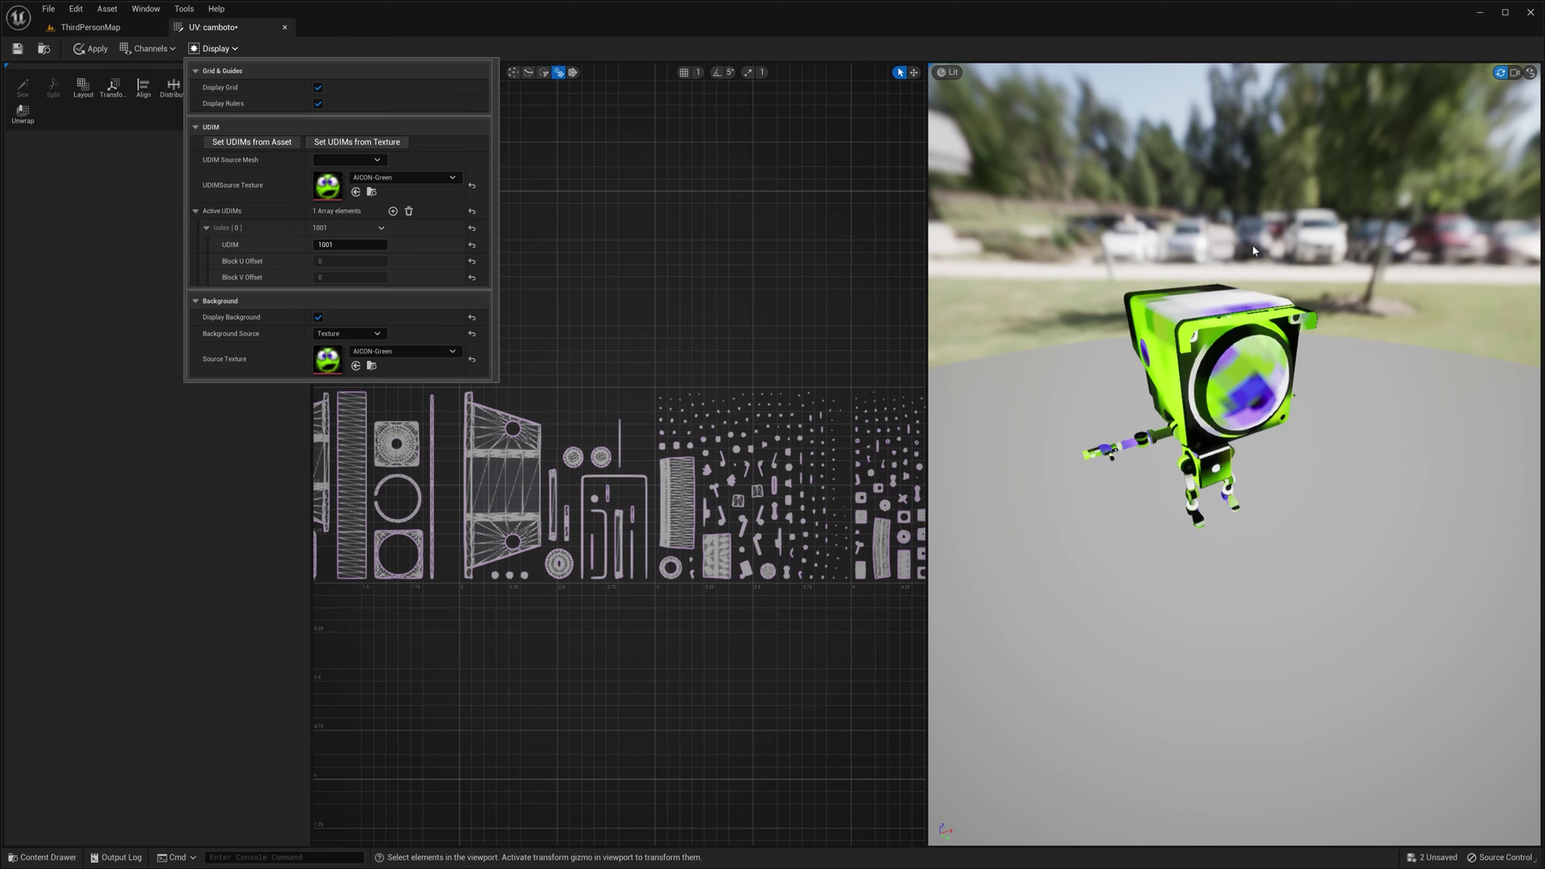
Step: Select the trapezoidal UV island by picking the top of the model's head in the 3D view
right_click_drag(1074, 243, 1074, 201)
scroll(1225, 330, "up", 3)
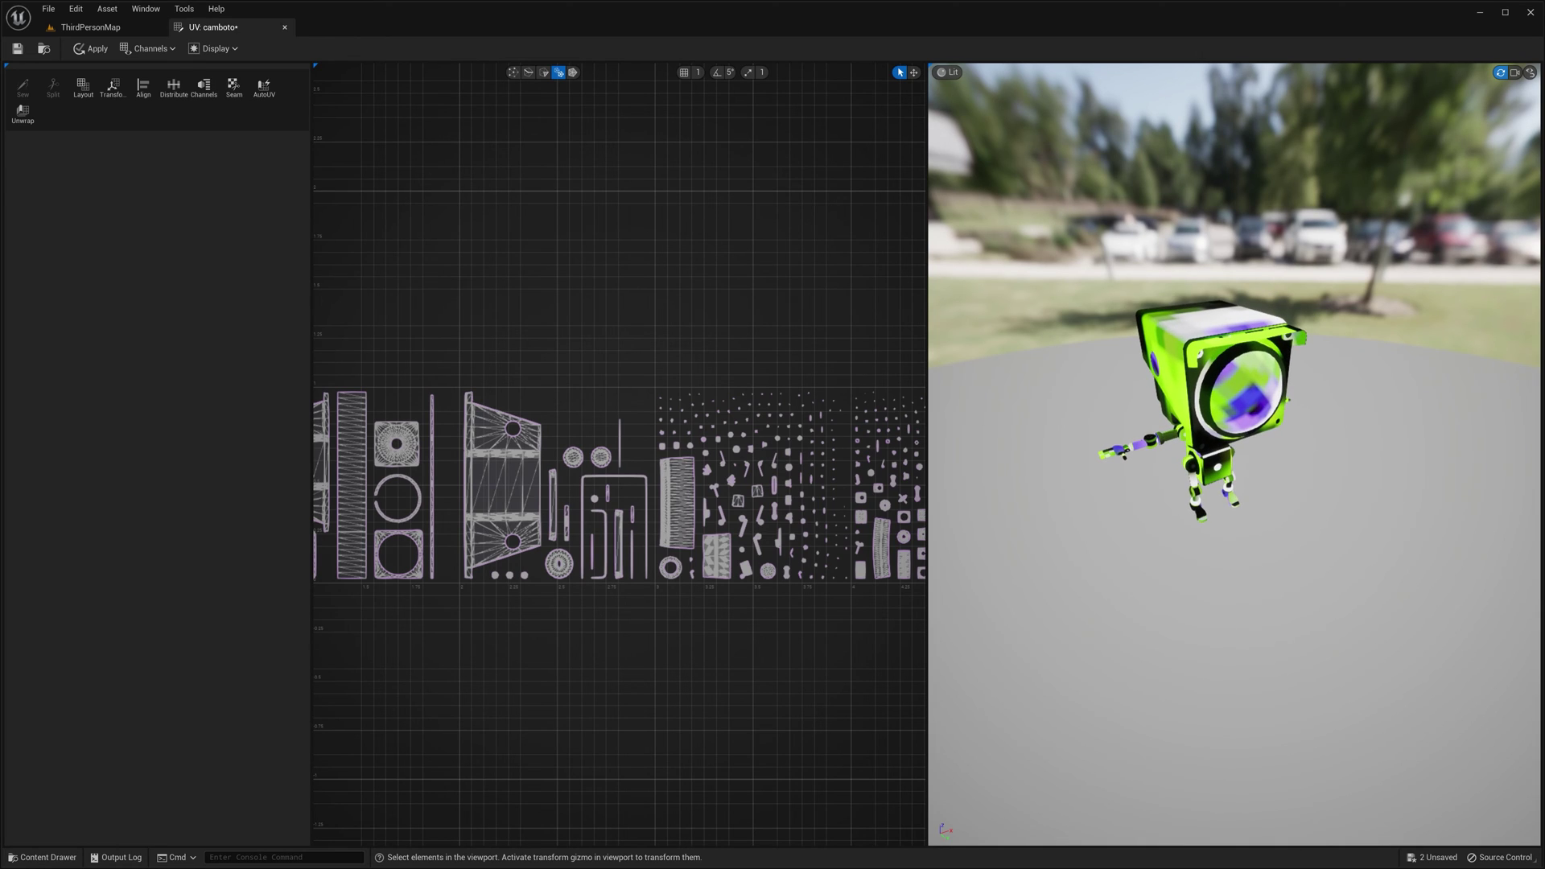
left_click(1225, 329)
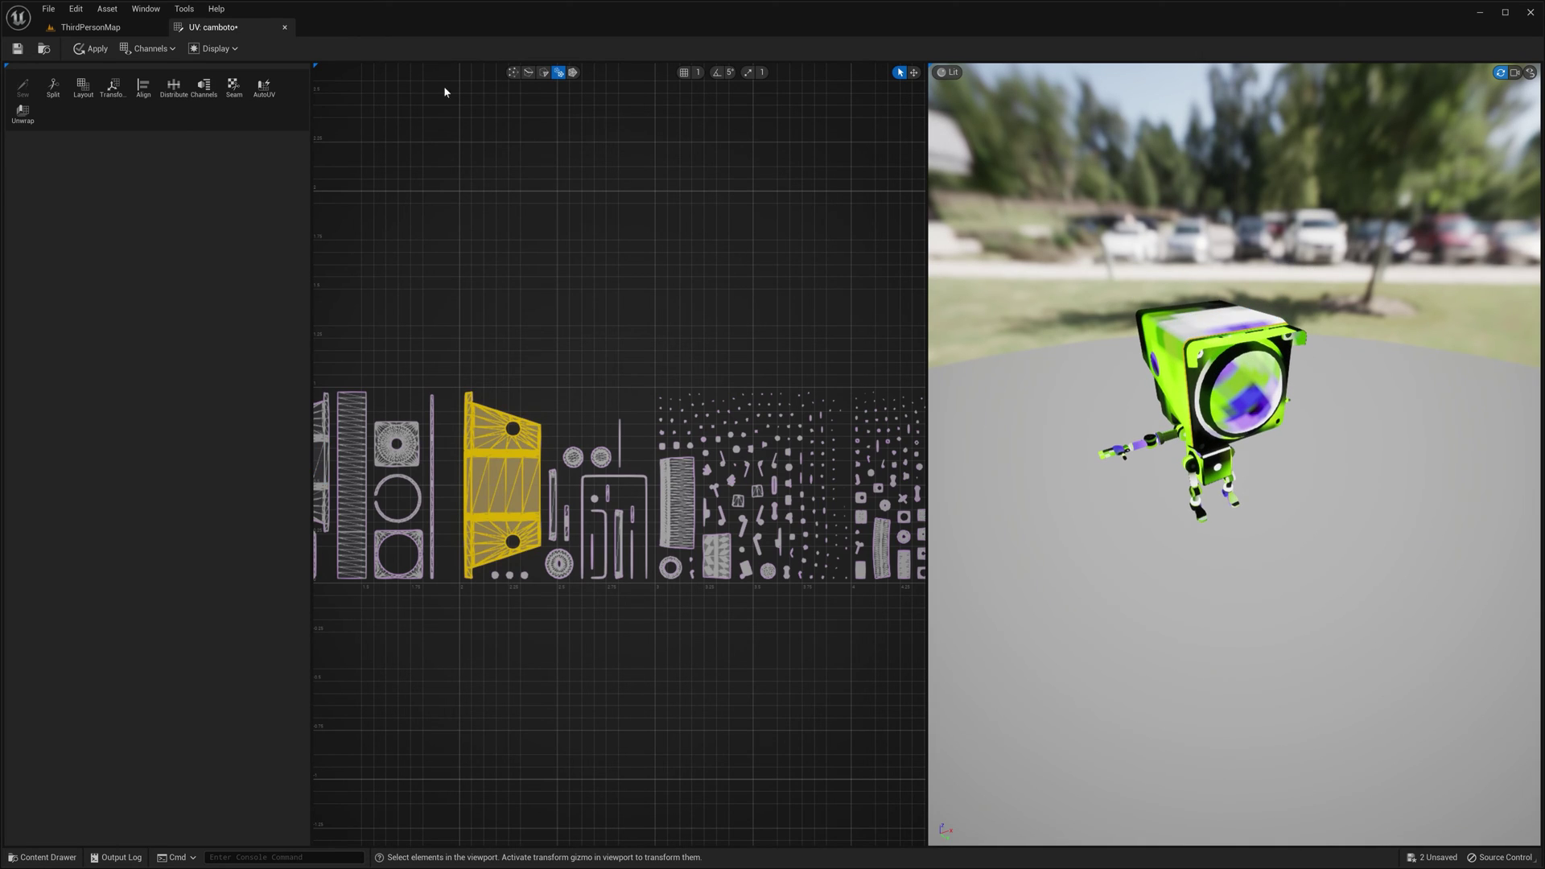
Step: Reset the UDIM source texture to None and clear the active UDIMs by setting them from the asset
left_click(216, 49)
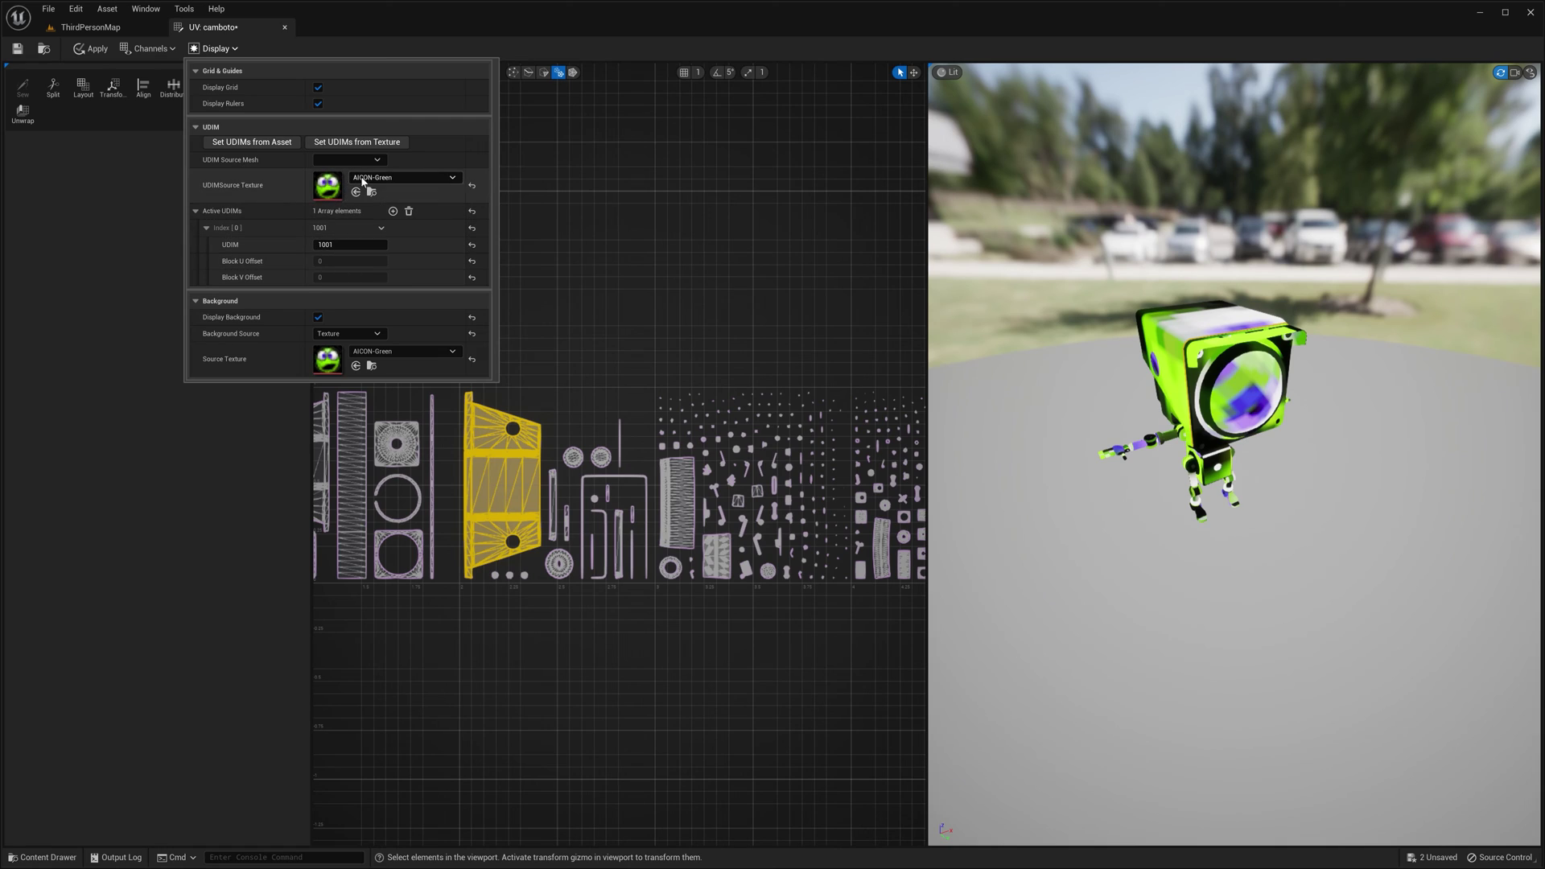
left_click(471, 186)
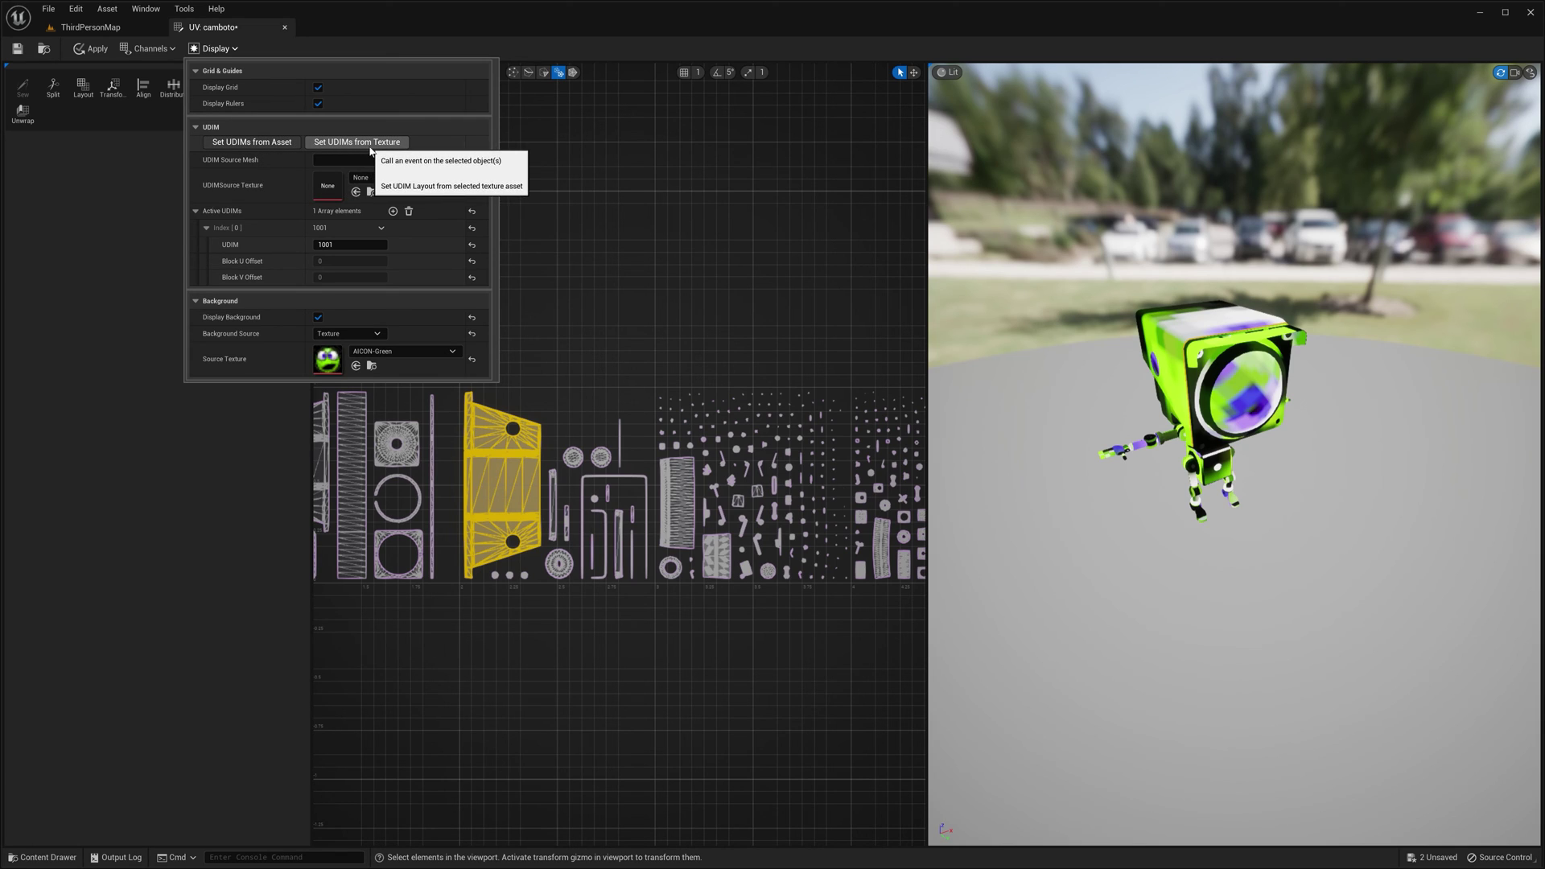
left_click(278, 147)
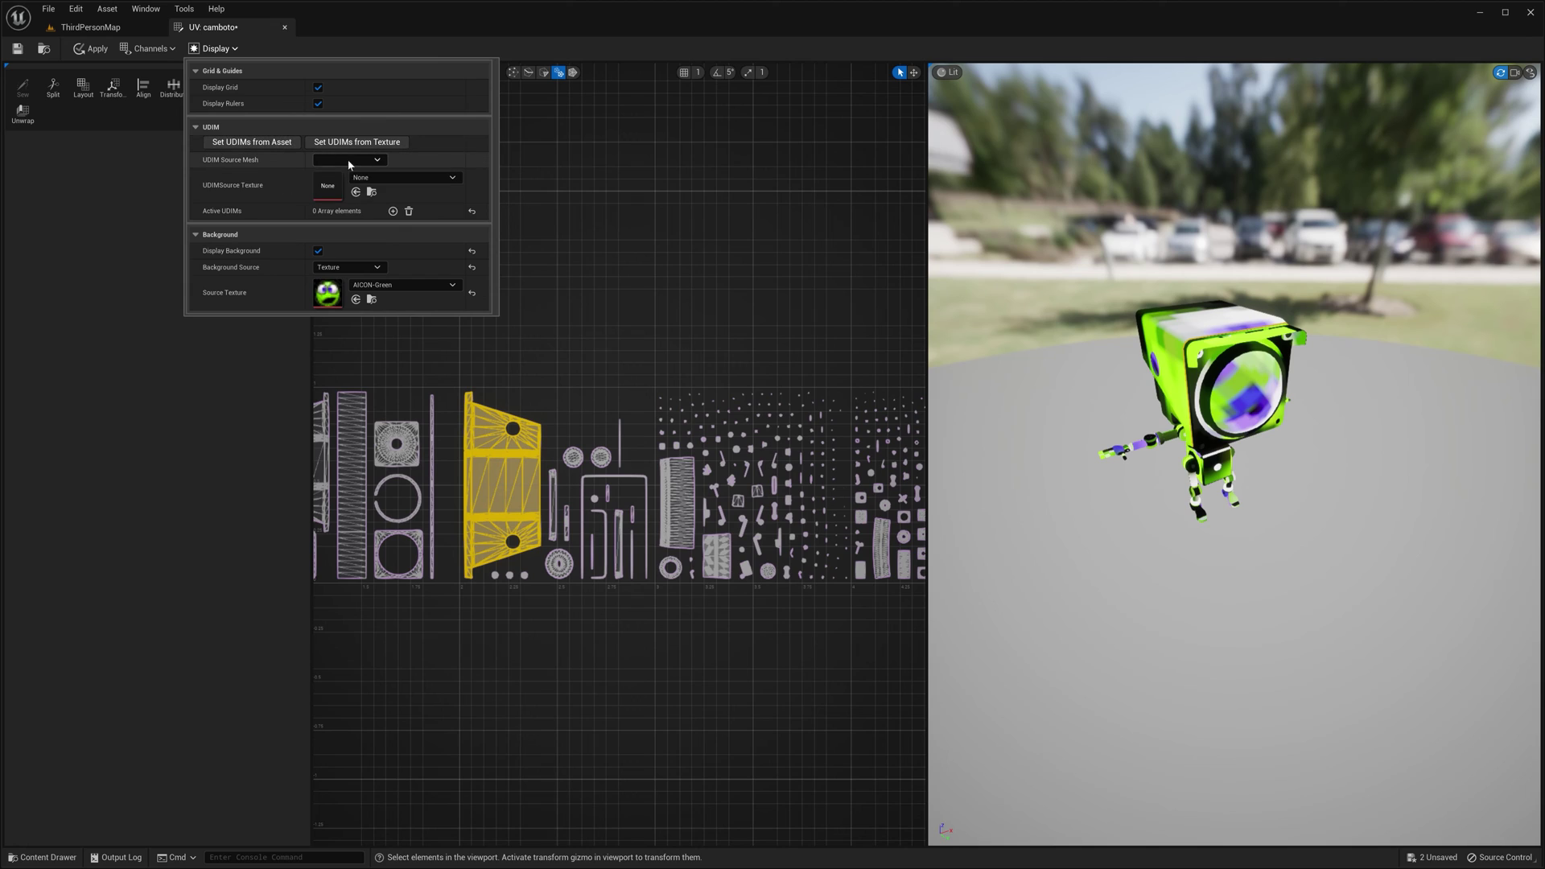
Step: Set the UDIM source mesh to camboto and the background source to Material
left_click(378, 161)
left_click(354, 176)
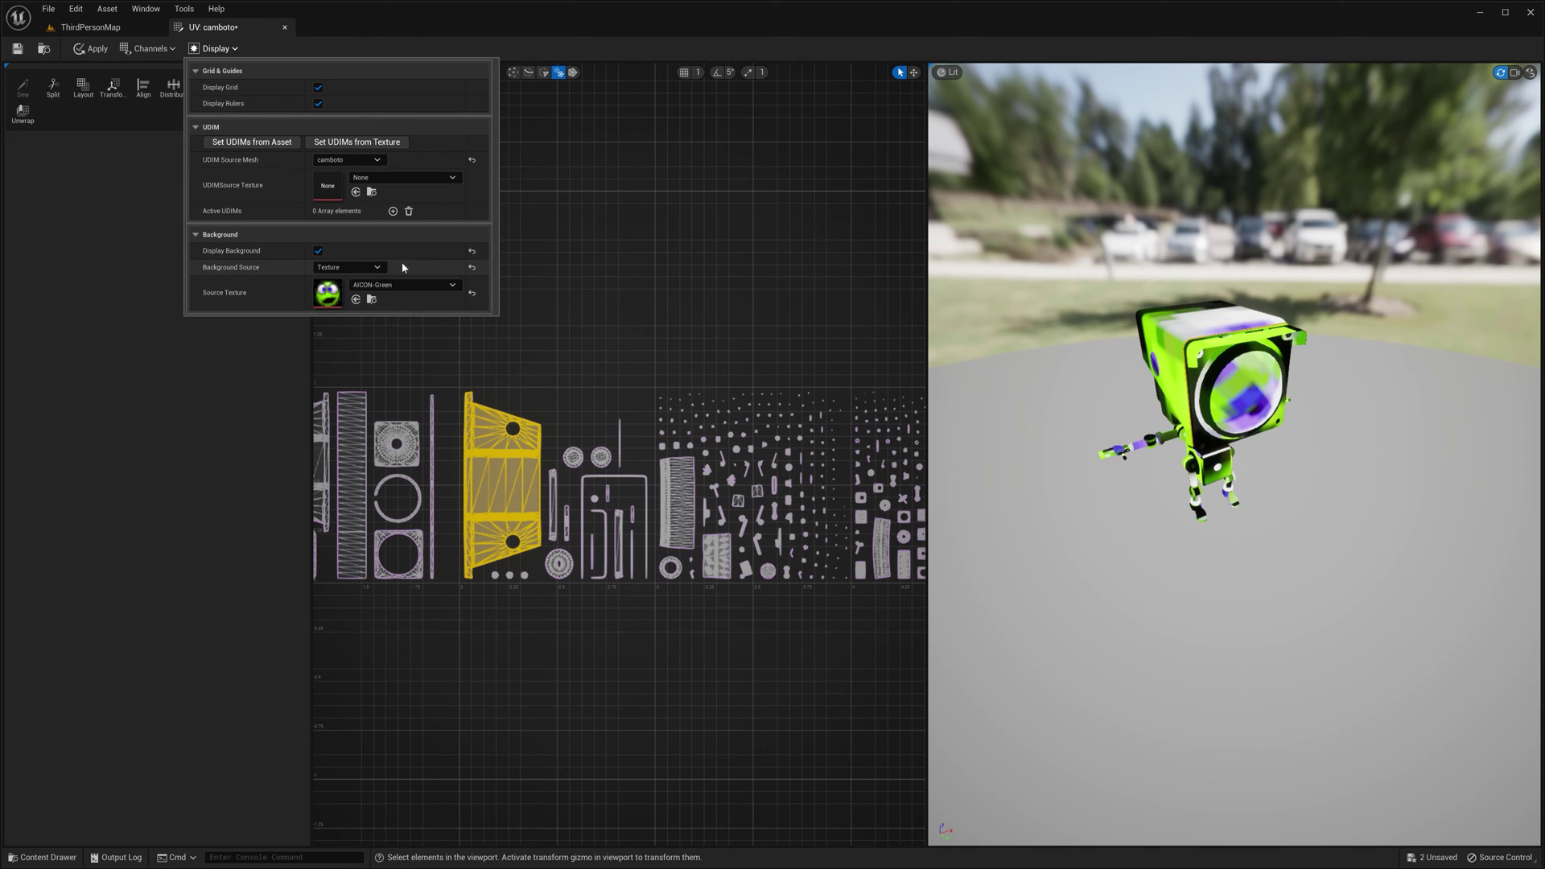
left_click(334, 270)
left_click(346, 304)
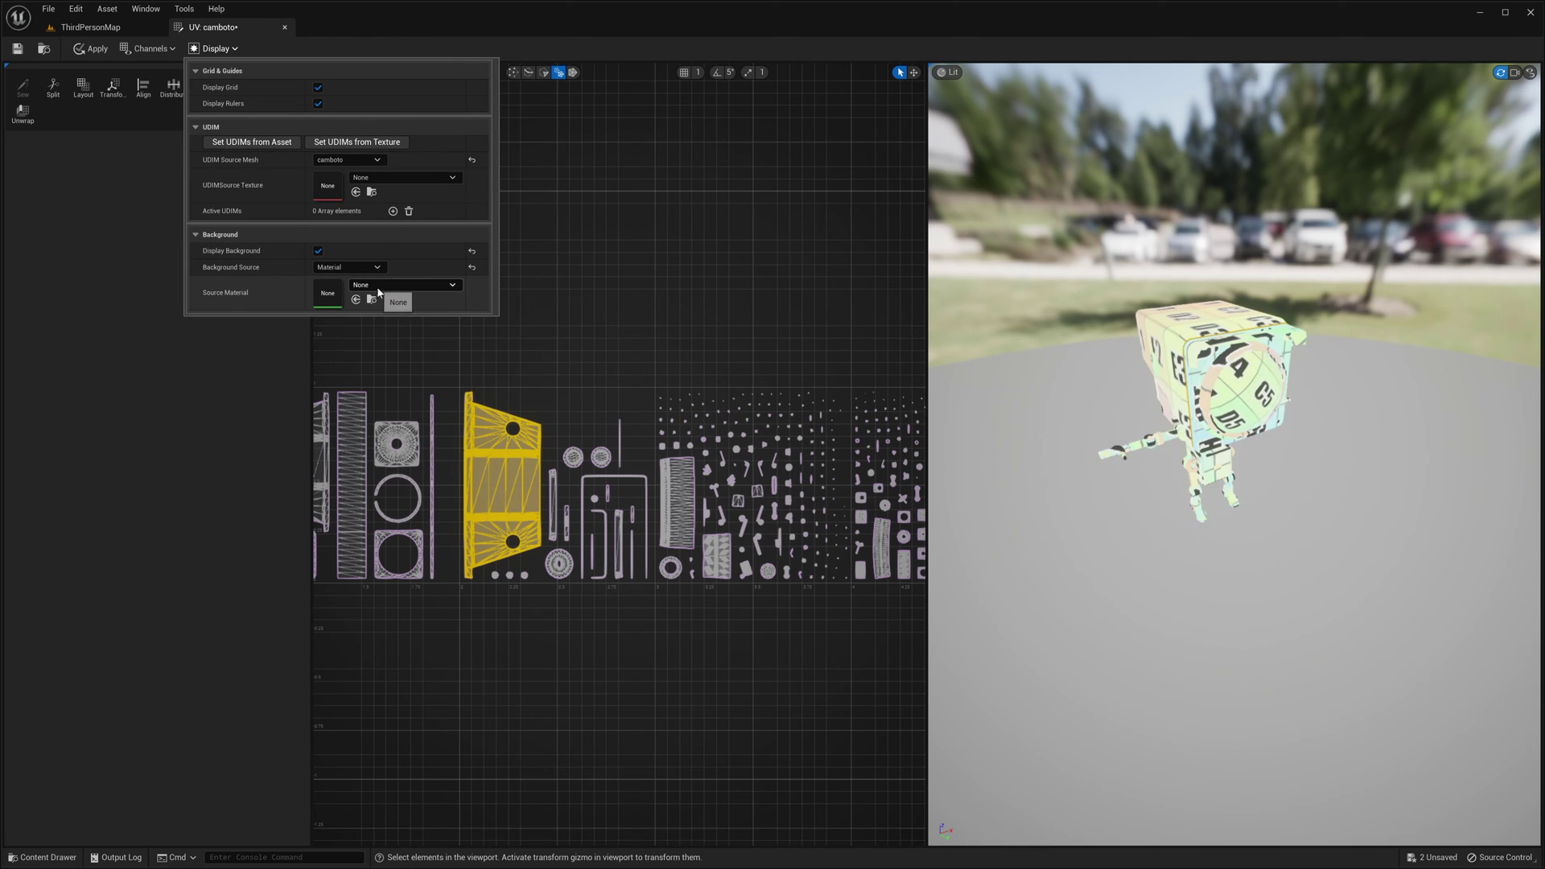
Step: Set the UDIM source texture to AICON-Green, and add an active UDIM entry with its number reset to 0
left_click(374, 179)
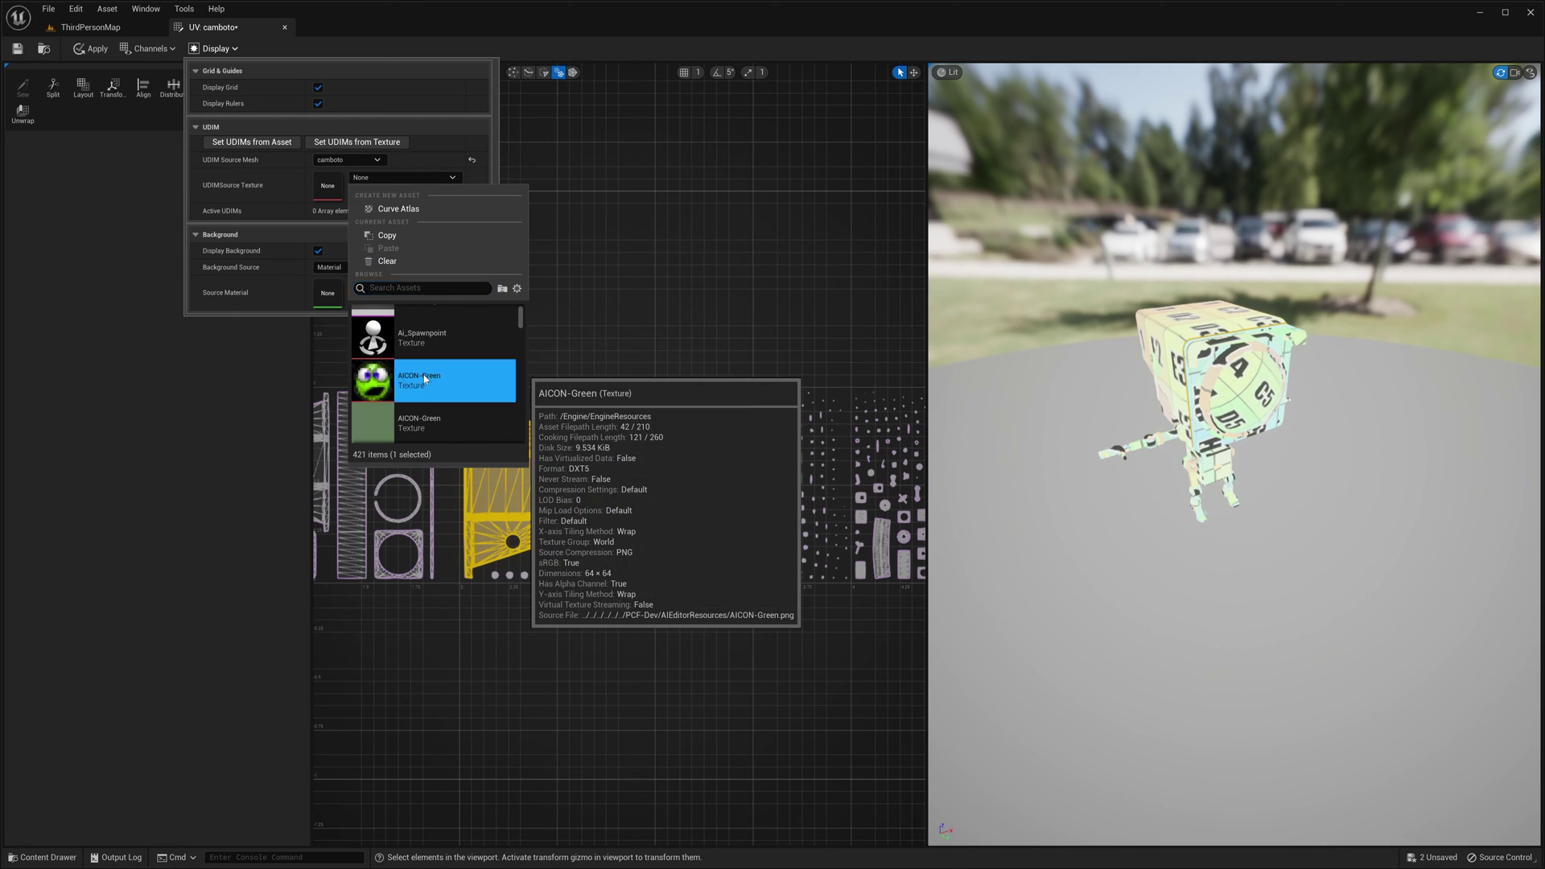
left_click(426, 388)
left_click(393, 211)
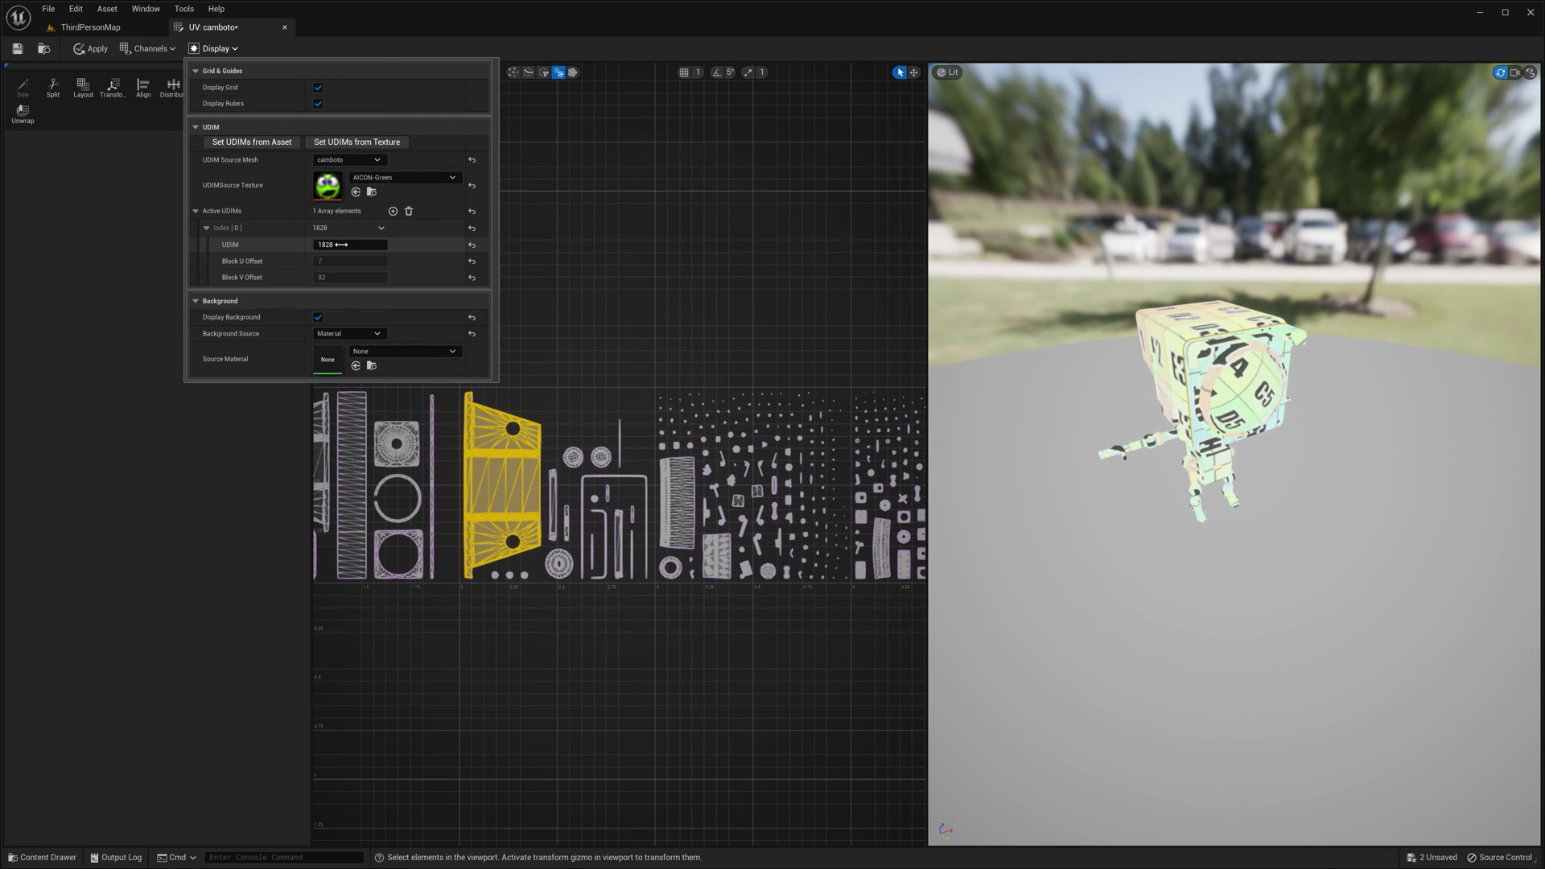
left_click(472, 245)
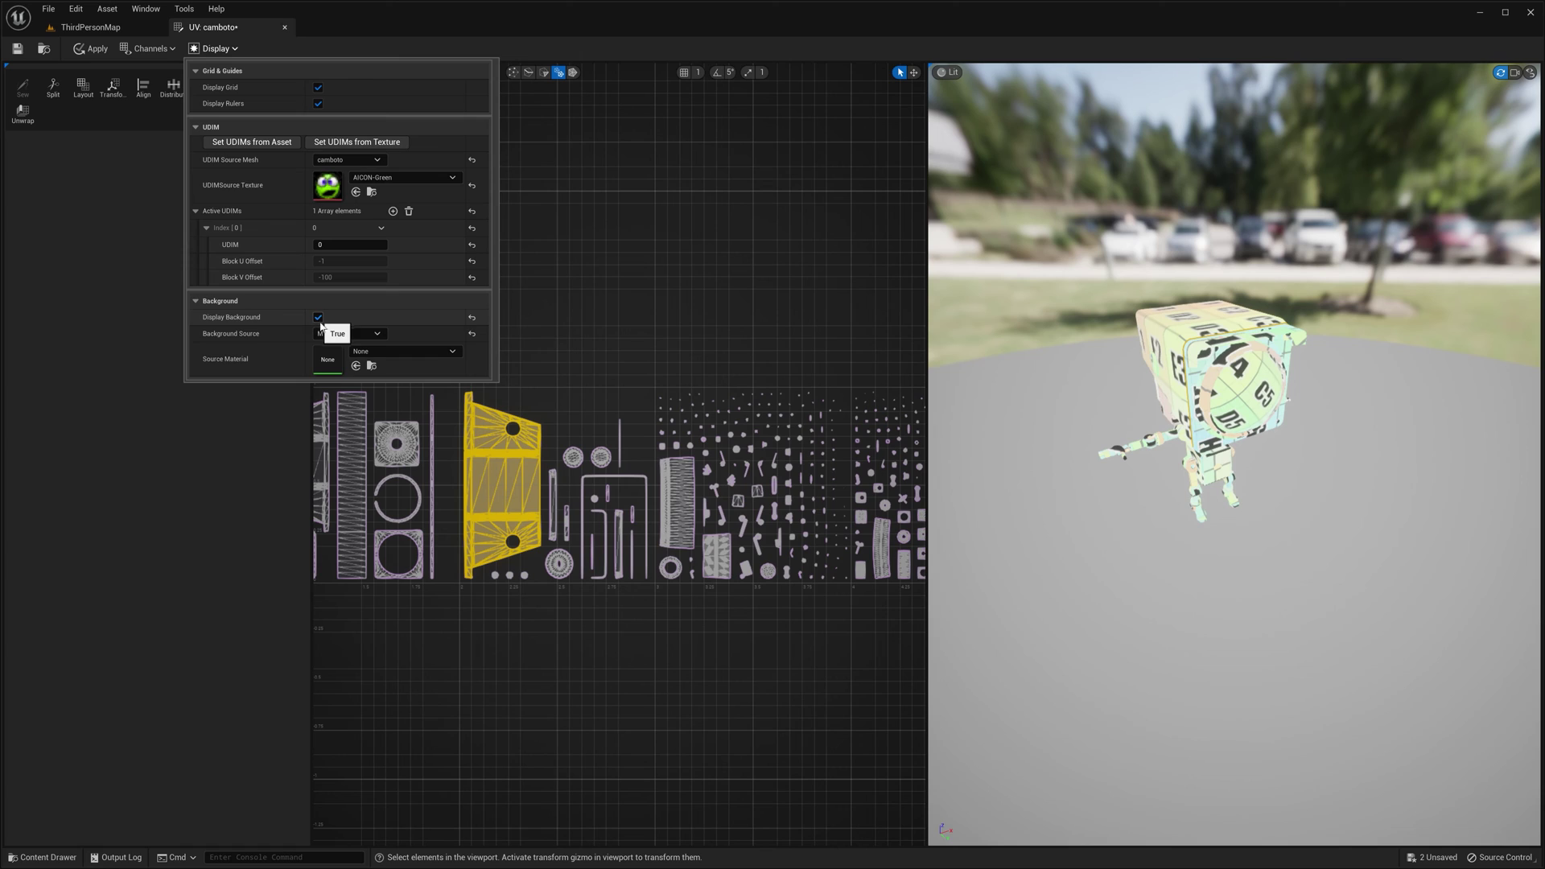
Step: Set the background source material to AdvancedFlag, and switch the background source to Texture and back to Material to compare
left_click(398, 351)
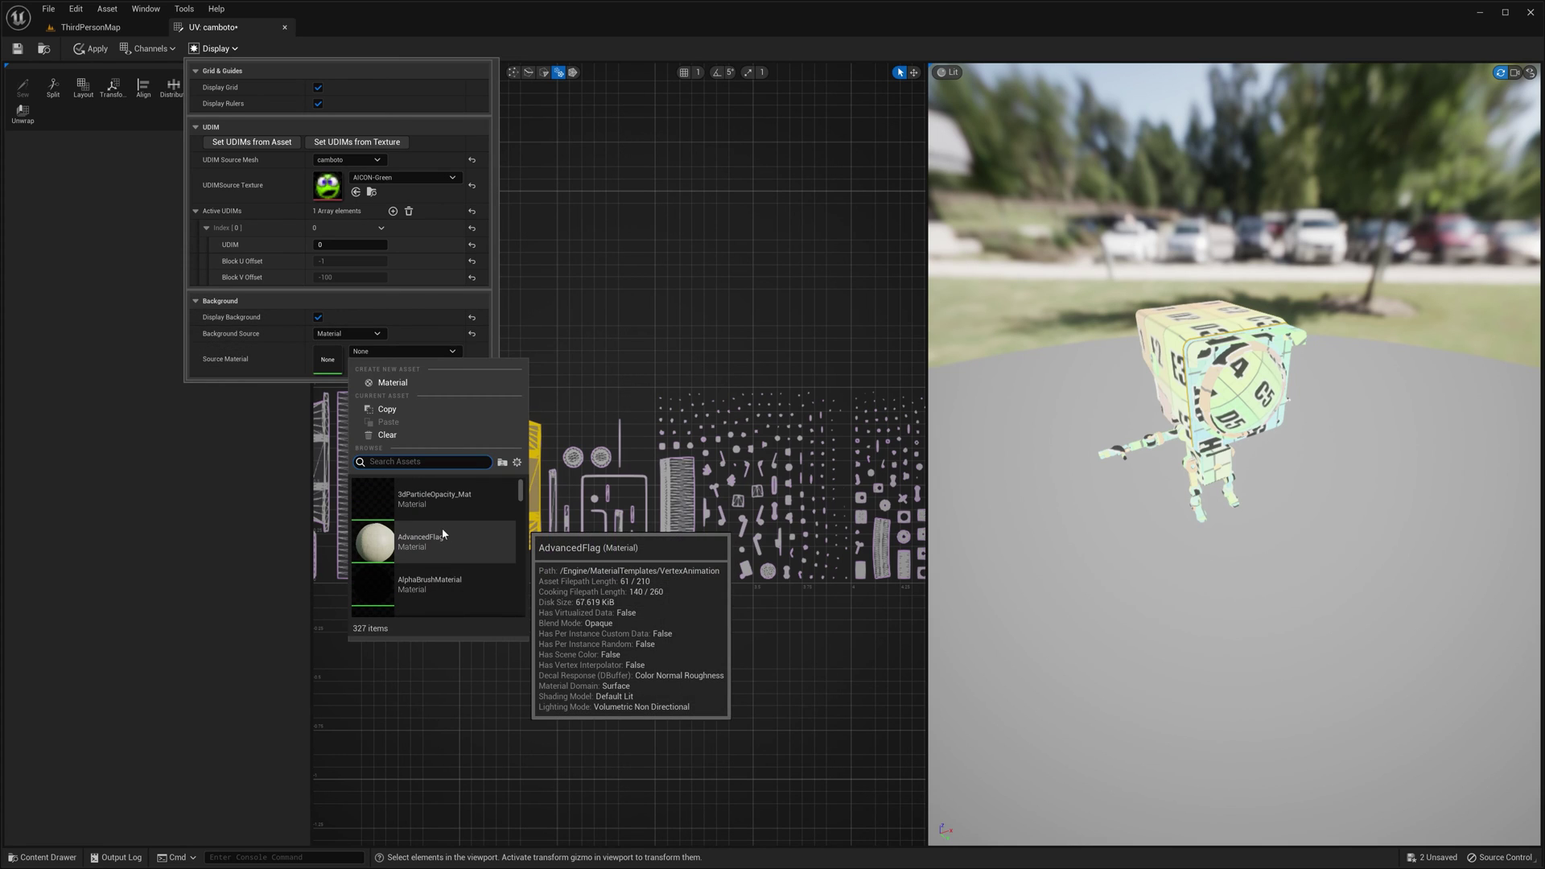
left_click(437, 542)
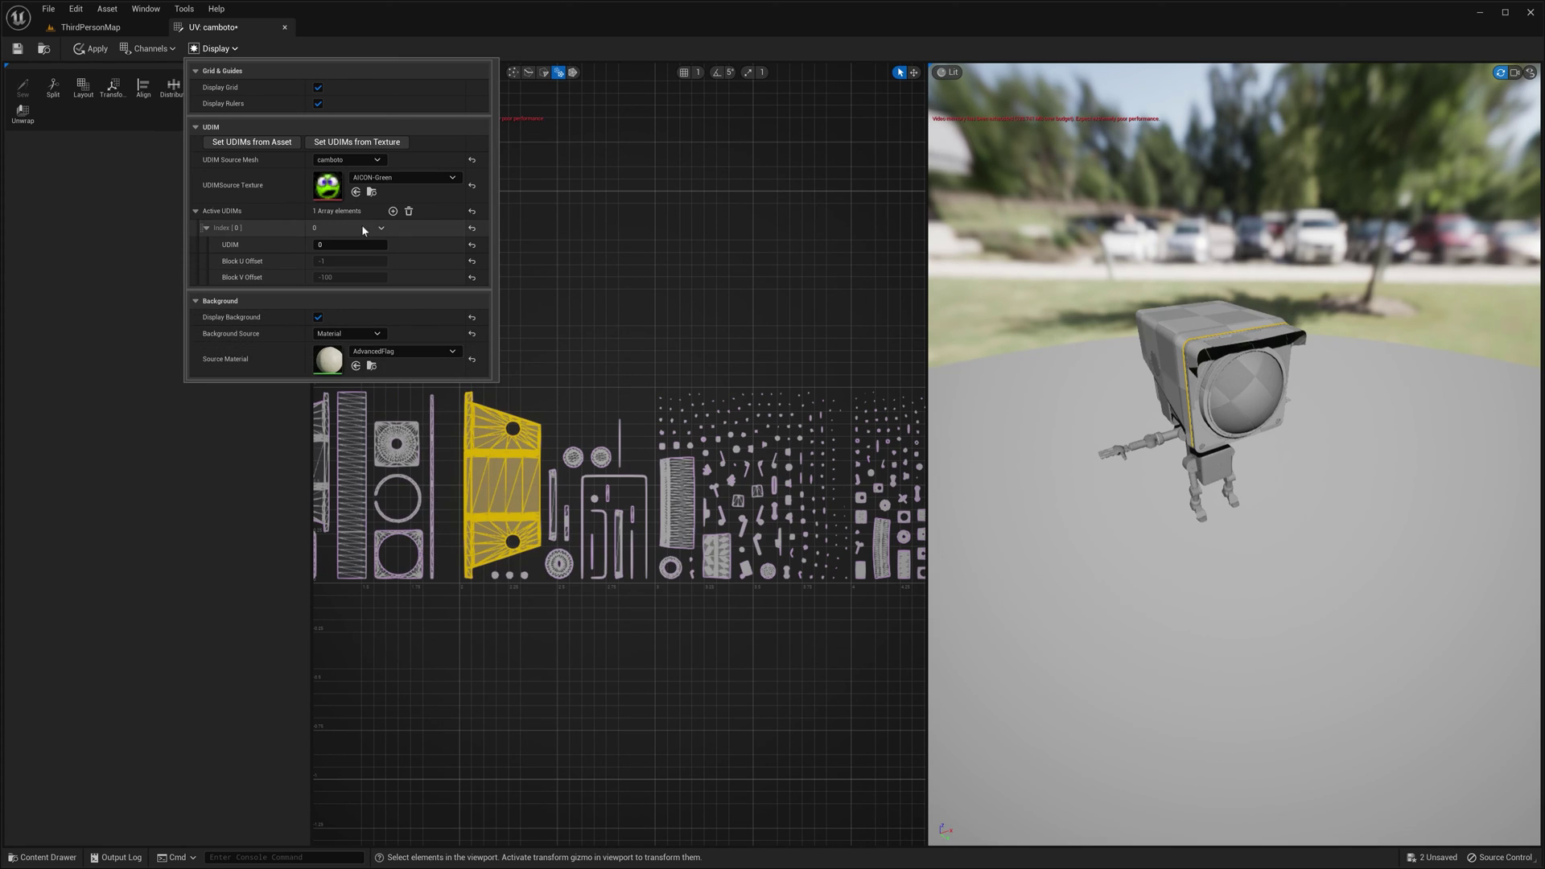
left_click(348, 333)
left_click(386, 352)
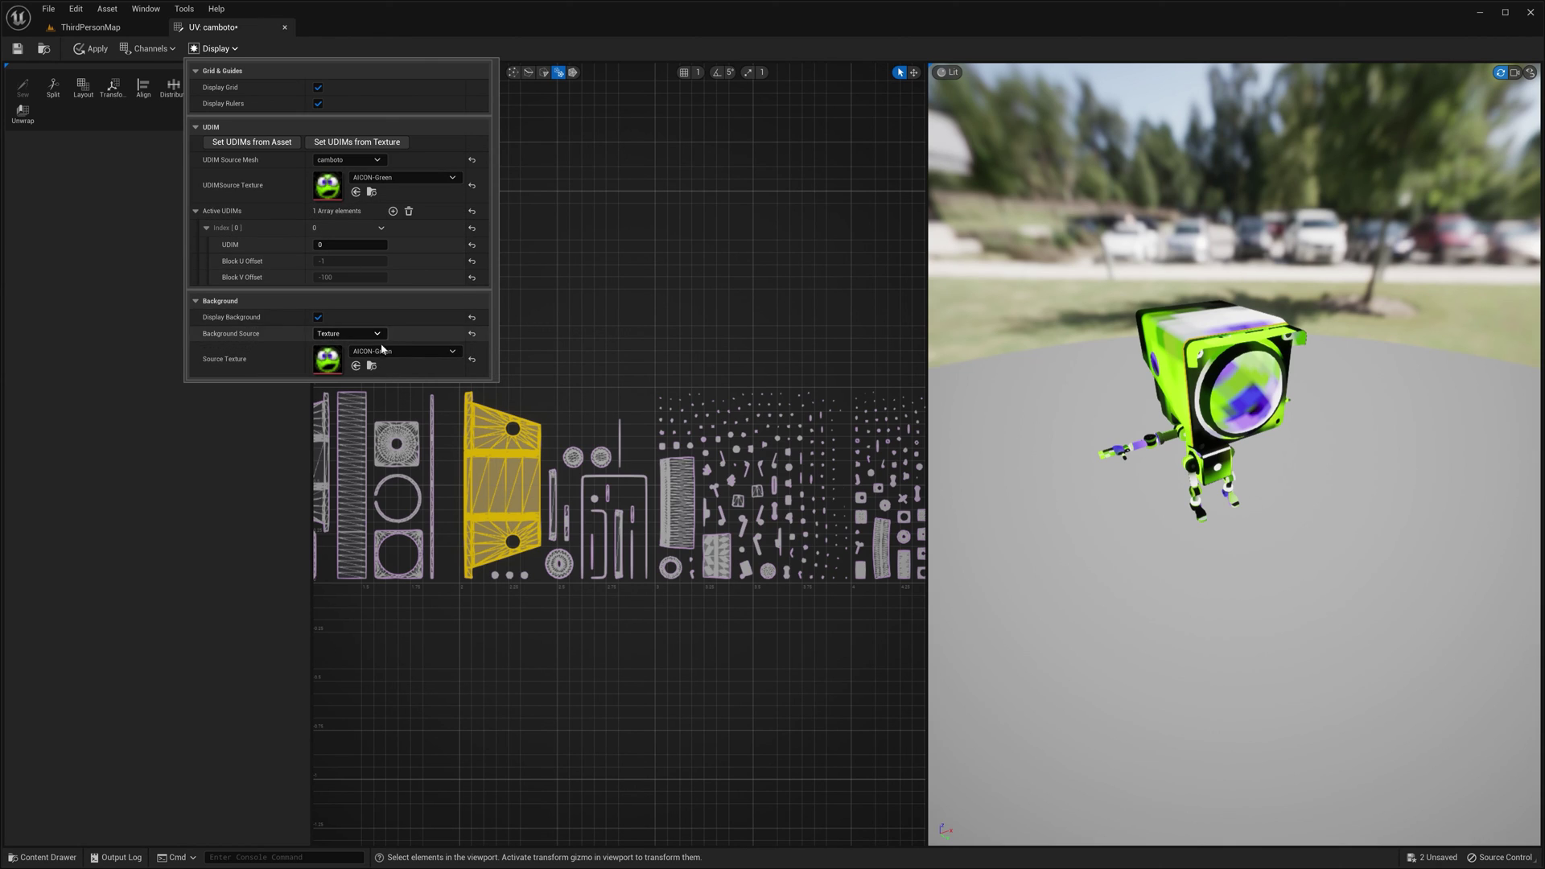
left_click(354, 333)
left_click(342, 366)
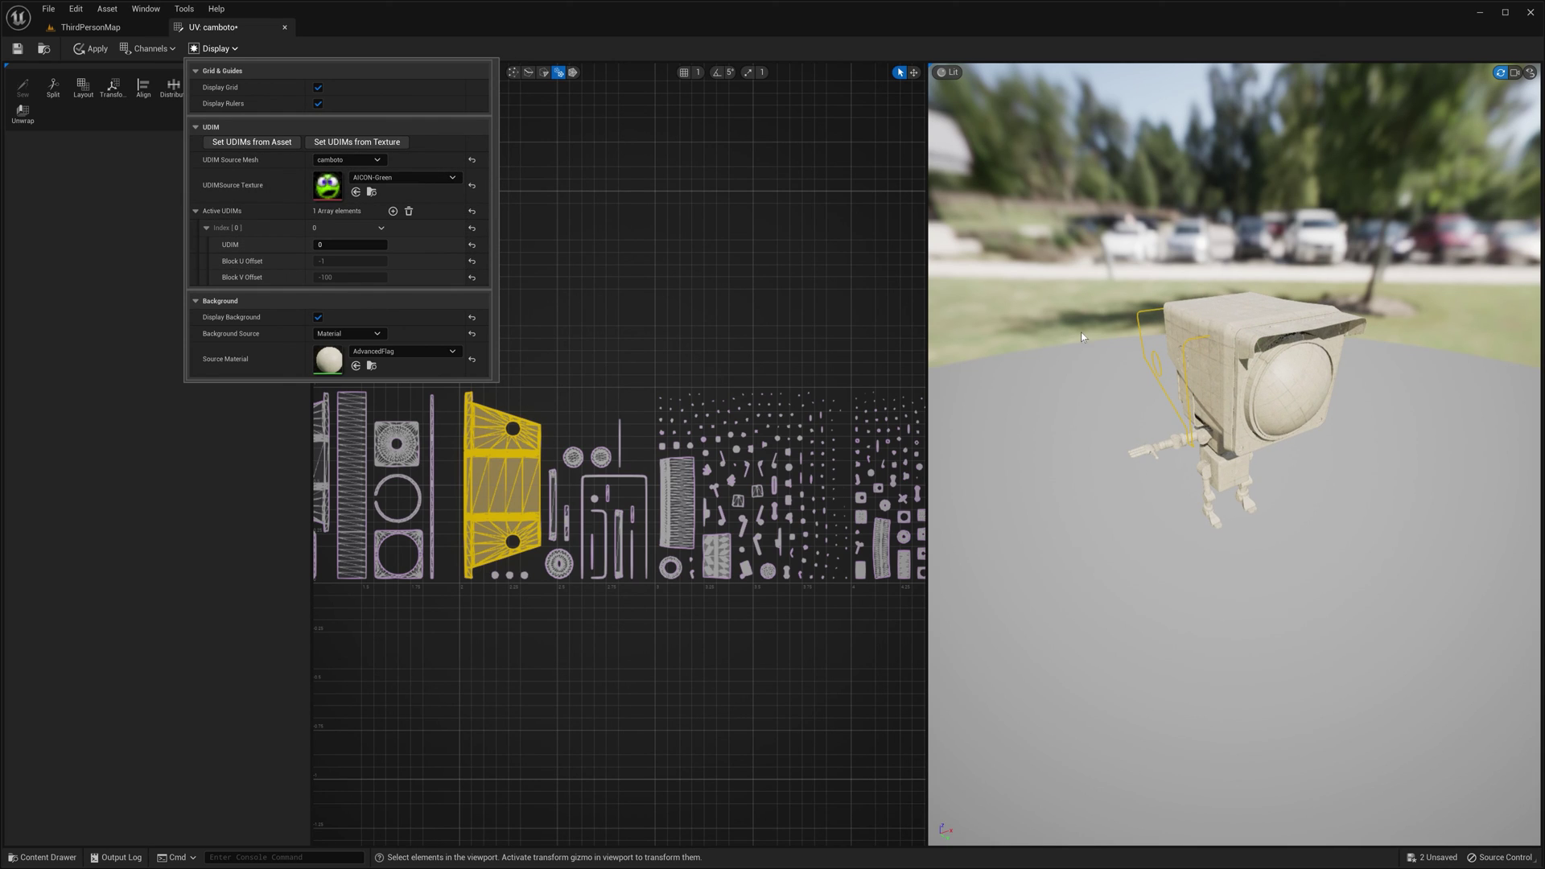
left_click(1064, 349)
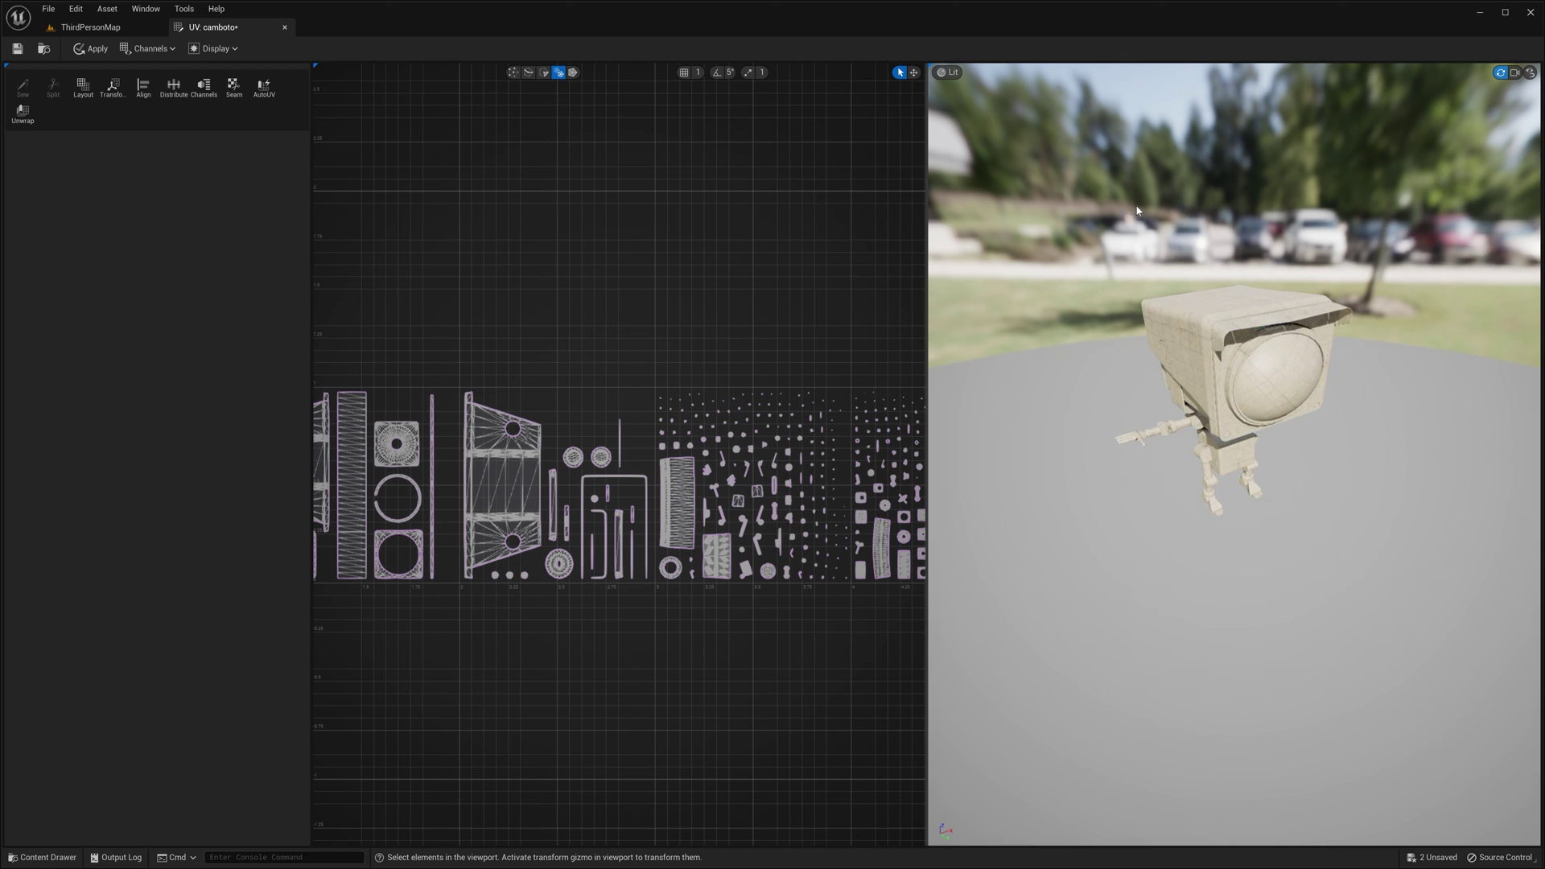
mouse_move(1373, 441)
left_mouse_down()
mouse_move(1288, 446)
mouse_move(1207, 354)
mouse_move(1387, 466)
left_mouse_up()
scroll(1281, 371, "down", 5)
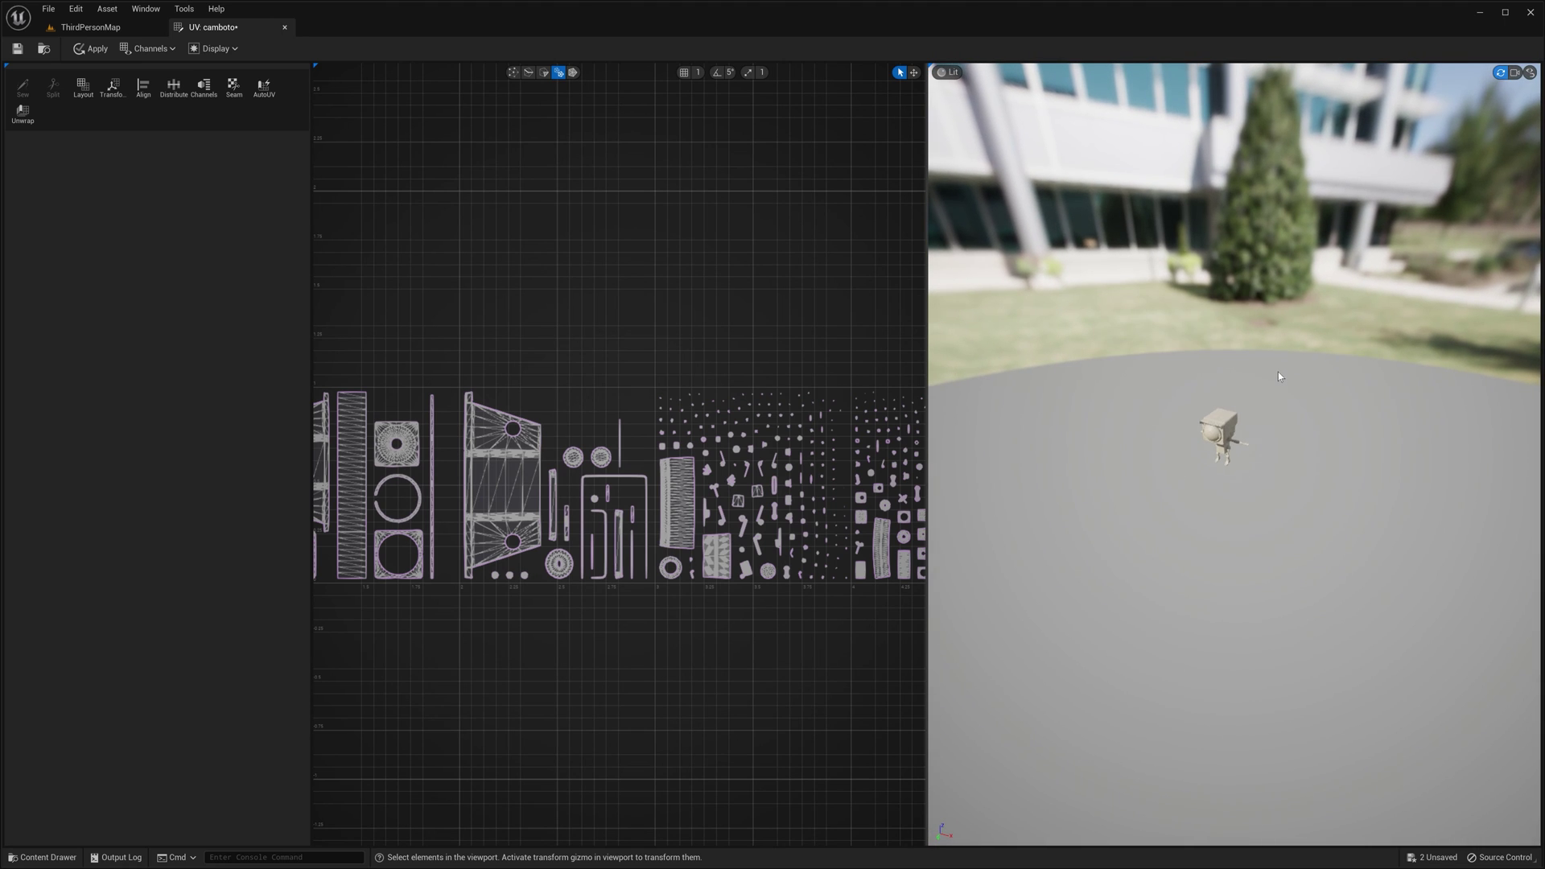